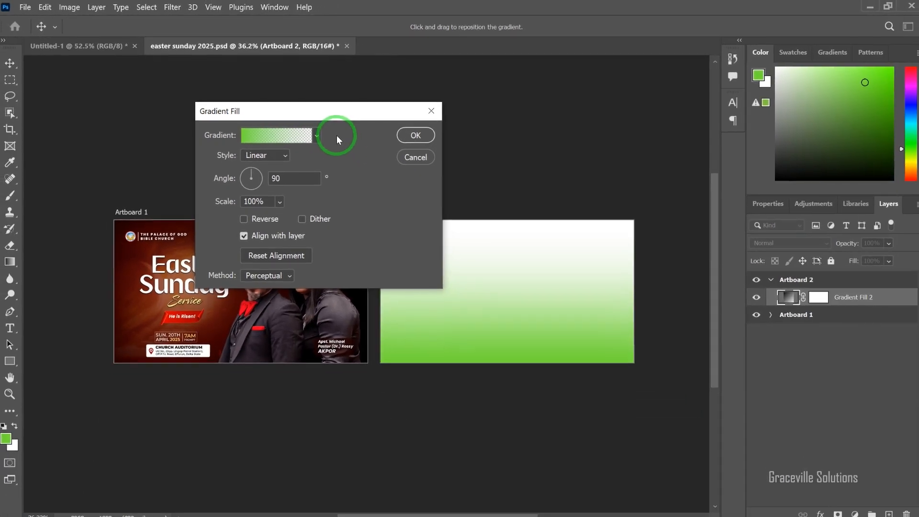
Choose the Foreground to Background gradient preset, then switch to Notepad and copy the start colour code 770d0d
{"action": "left_click", "coordinate": [313, 136]}
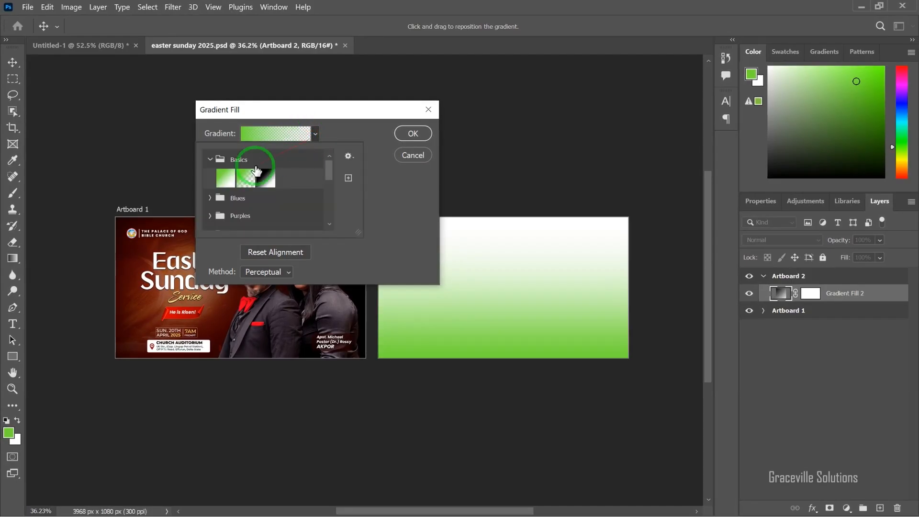
{"action": "left_click", "coordinate": [220, 178]}
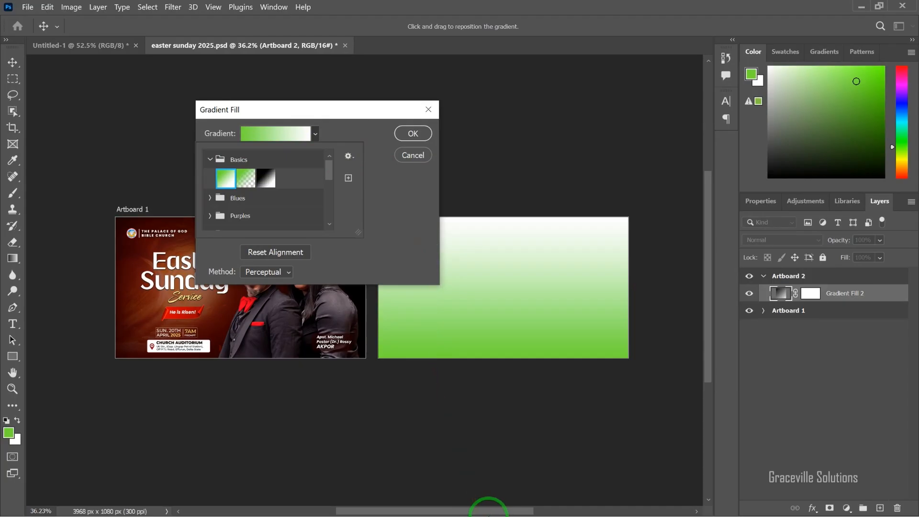
{"action": "key", "text": "super"}
{"action": "left_click", "coordinate": [433, 507]}
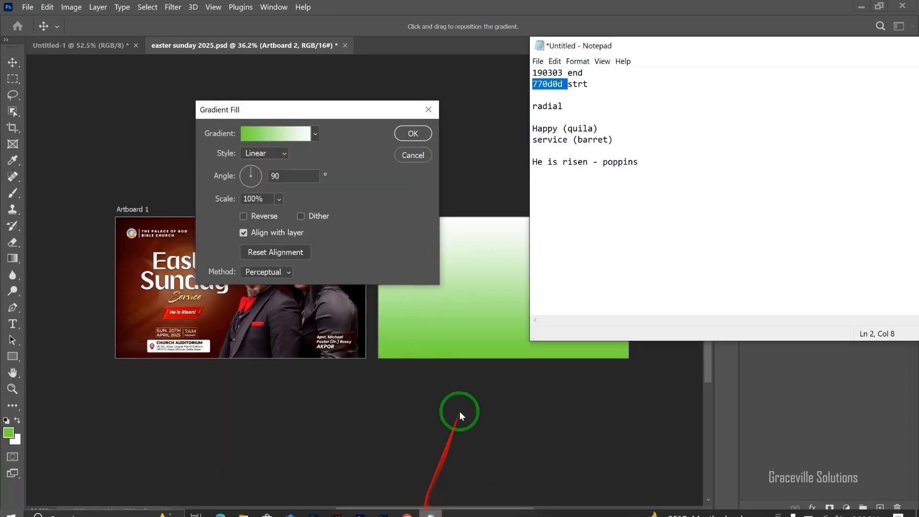
{"action": "right_click", "coordinate": [546, 84]}
{"action": "left_click", "coordinate": [565, 118]}
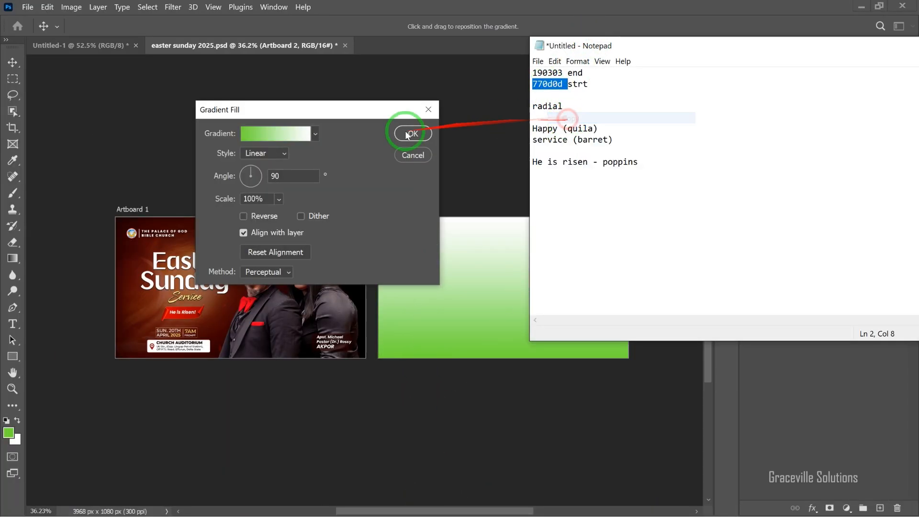
Set the starting colour stop of the gradient to the copied hex value 770d0d
{"action": "left_click", "coordinate": [246, 133]}
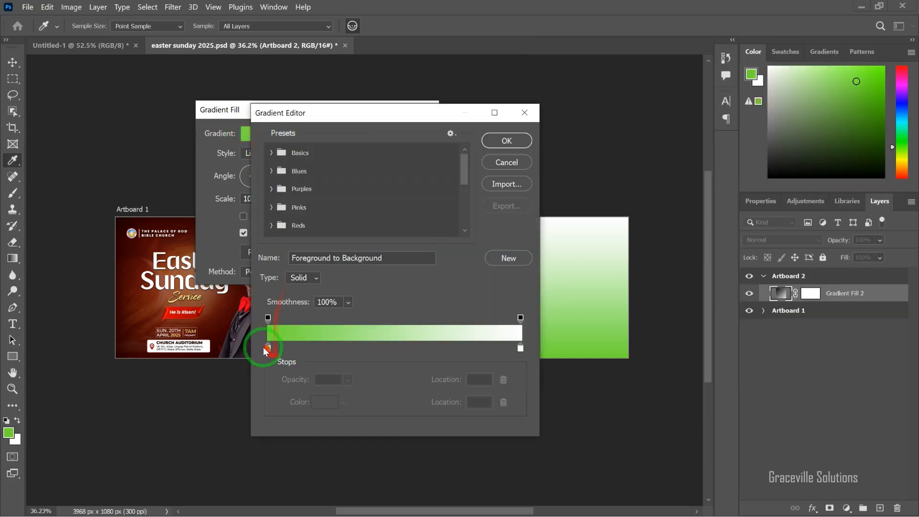
{"action": "left_click", "coordinate": [269, 349]}
{"action": "left_click", "coordinate": [317, 403]}
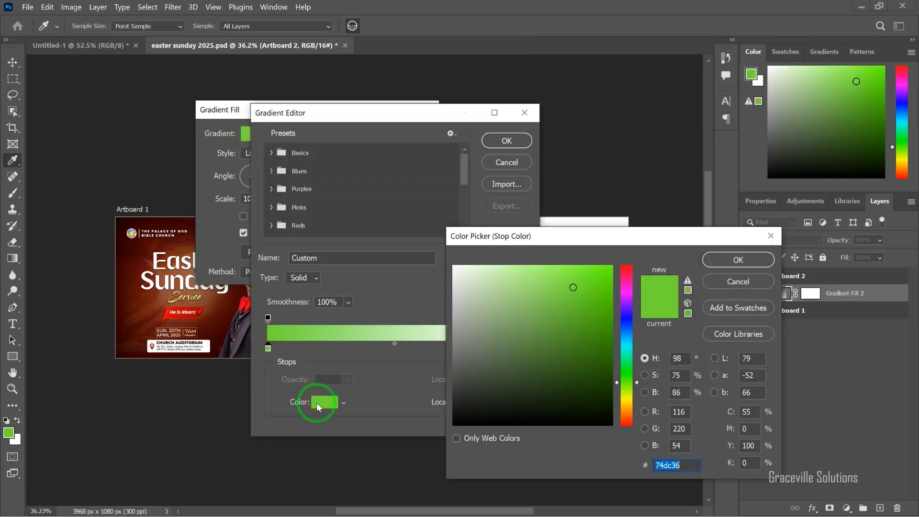
{"action": "key", "text": "ctrl+v"}
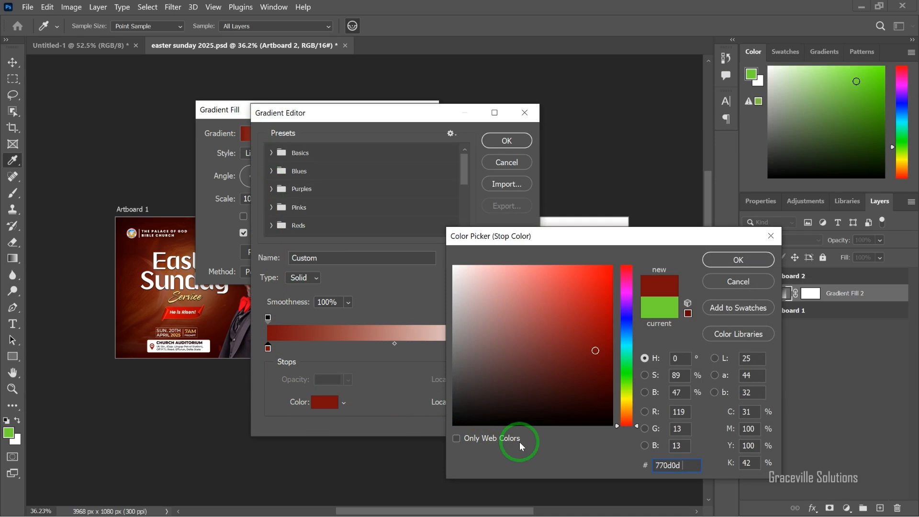
{"action": "key", "text": "Return"}
Set the gradient's end colour stop to hex 190303 and accept the edited gradient
{"action": "left_click", "coordinate": [520, 349]}
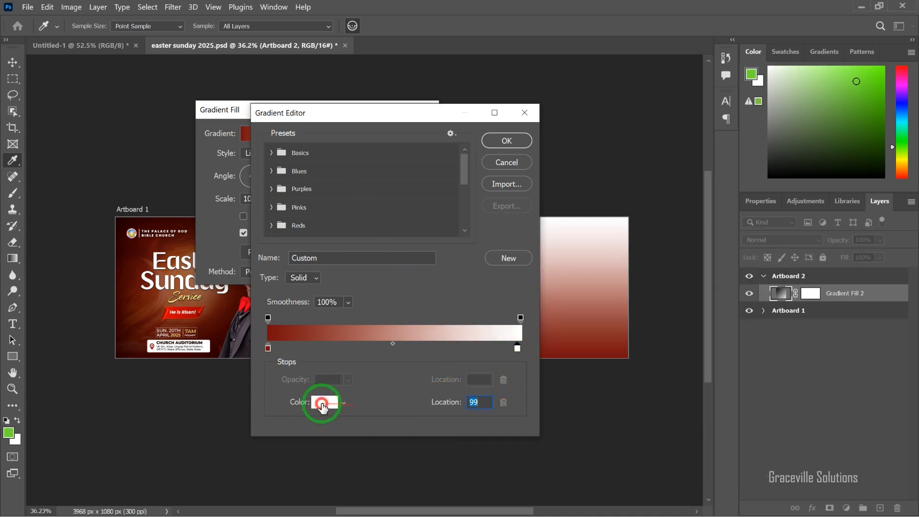
{"action": "left_click", "coordinate": [322, 405]}
{"action": "type", "text": "190303"}
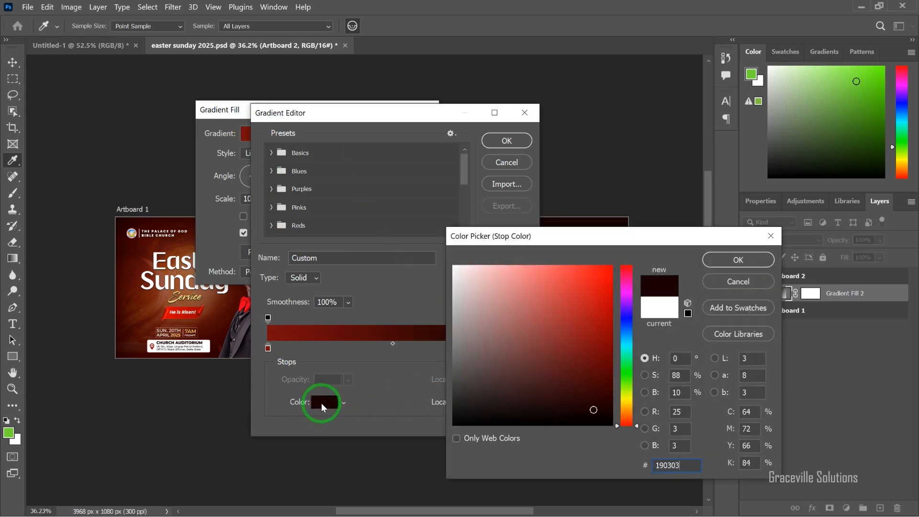
{"action": "left_click", "coordinate": [712, 260]}
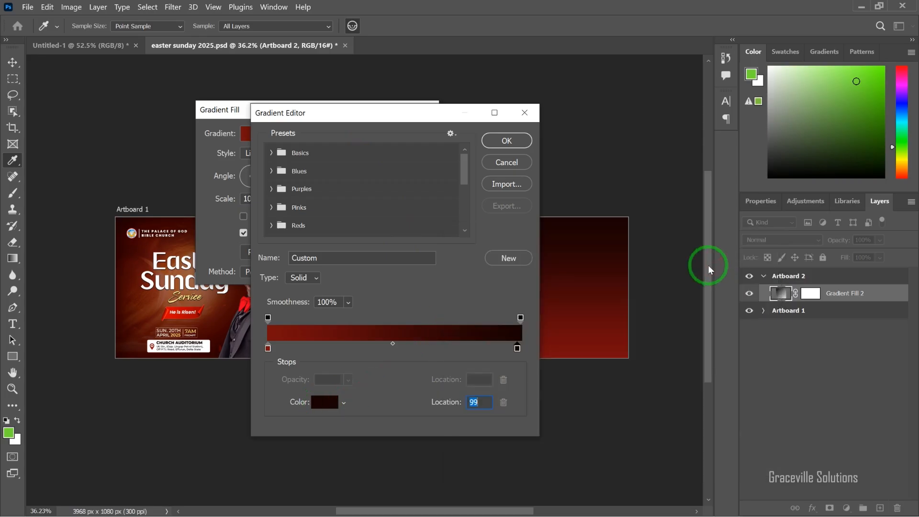
{"action": "left_click", "coordinate": [507, 142]}
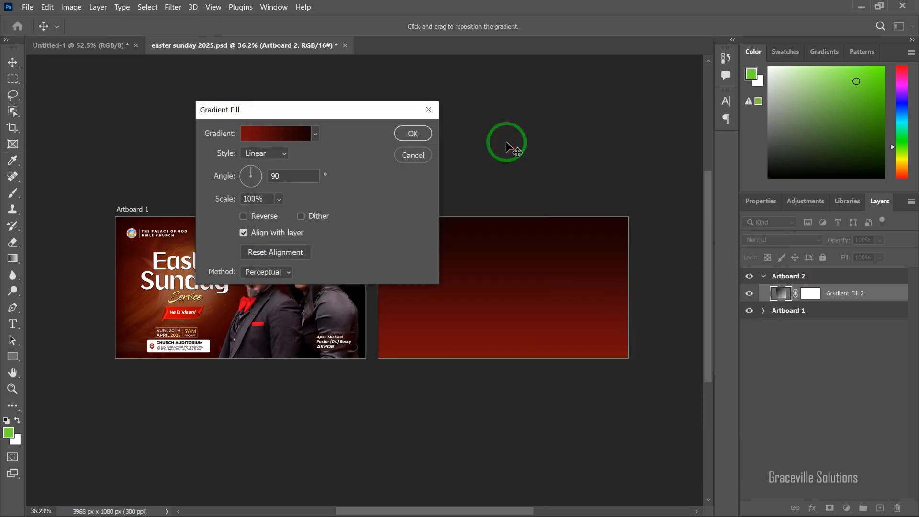
Change the gradient fill's style to Radial and reposition its glow in the left half of Artboard 2
{"action": "left_click_drag", "start_coordinate": [359, 113], "coordinate": [531, 136]}
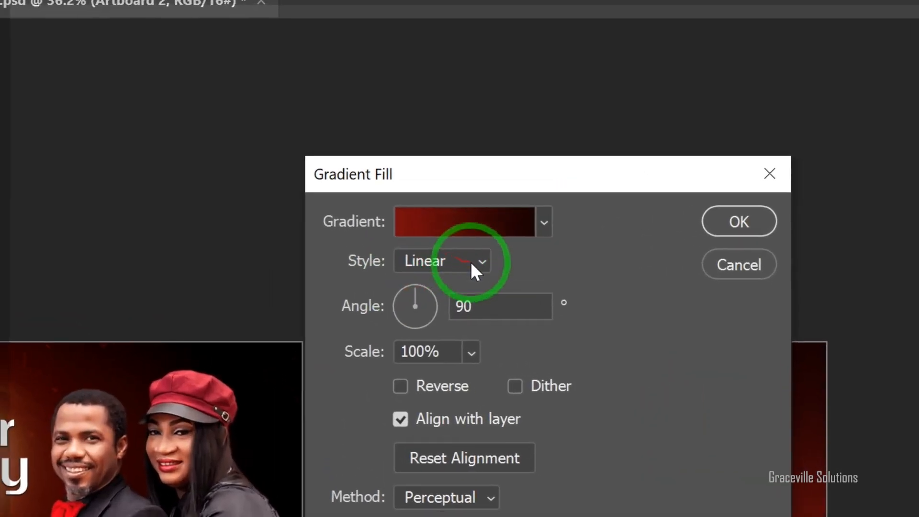
{"action": "left_click", "coordinate": [461, 259]}
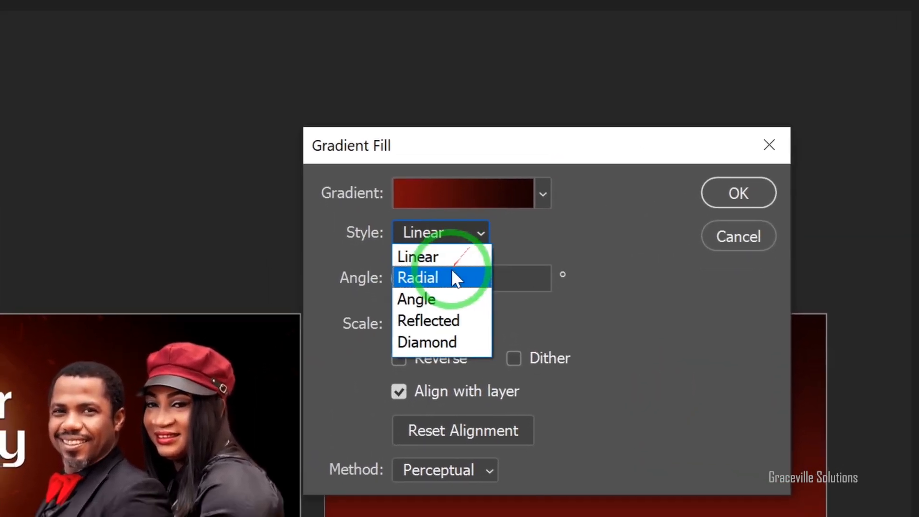
{"action": "left_click", "coordinate": [444, 299]}
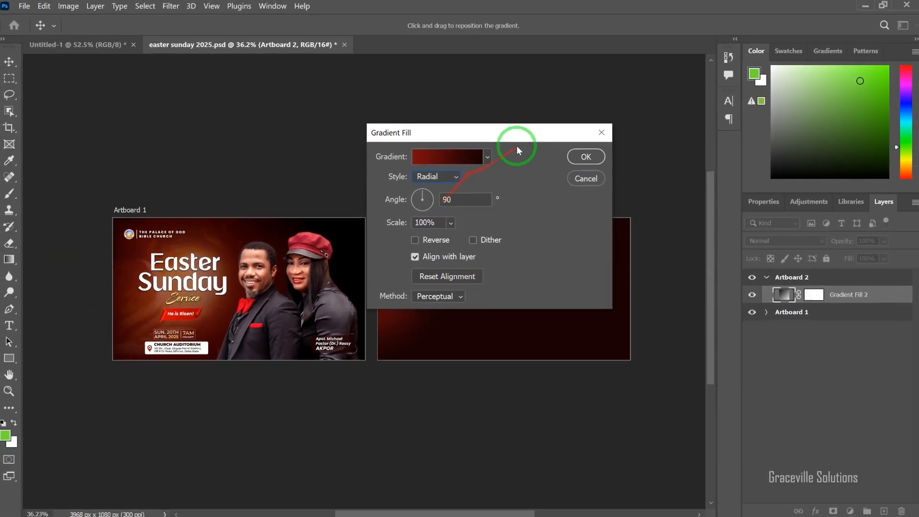
{"action": "left_click_drag", "start_coordinate": [508, 214], "coordinate": [225, 165]}
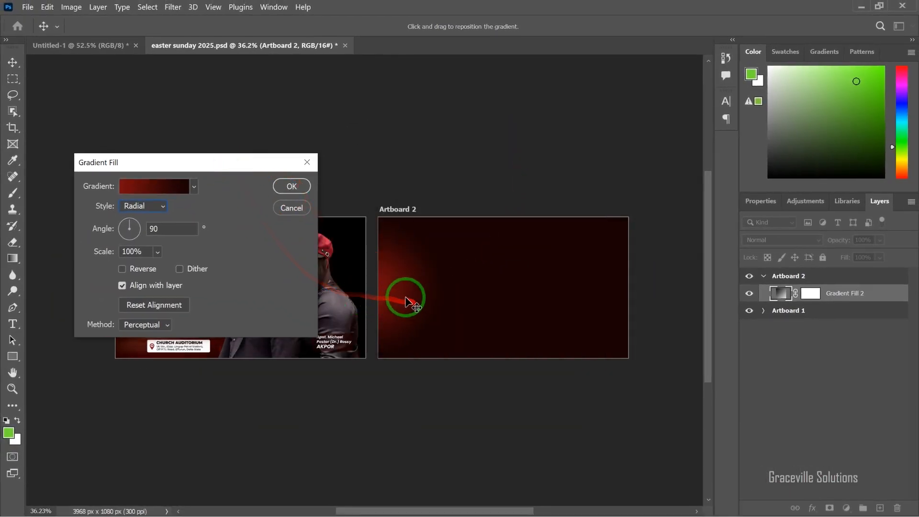
{"action": "left_click_drag", "start_coordinate": [403, 298], "coordinate": [522, 300]}
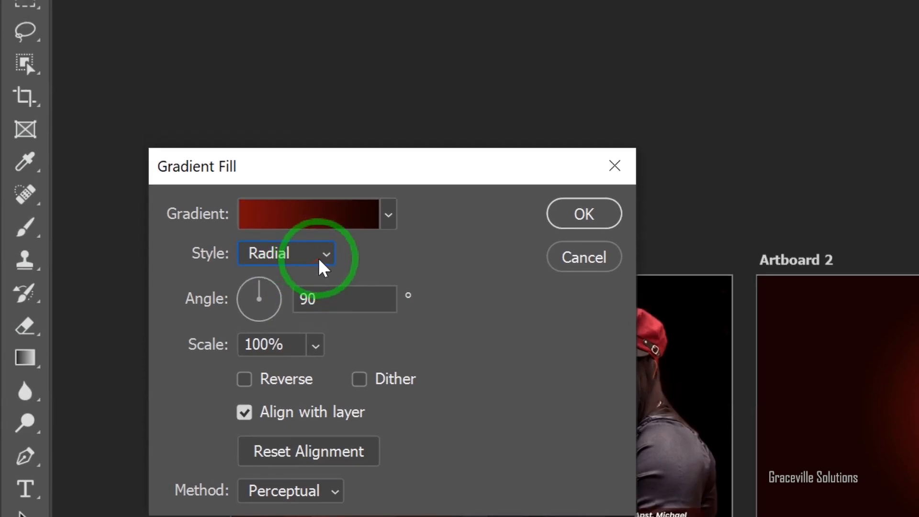
Increase the radial gradient's scale so the glow spreads wider, and apply the gradient fill
{"action": "left_click", "coordinate": [315, 346]}
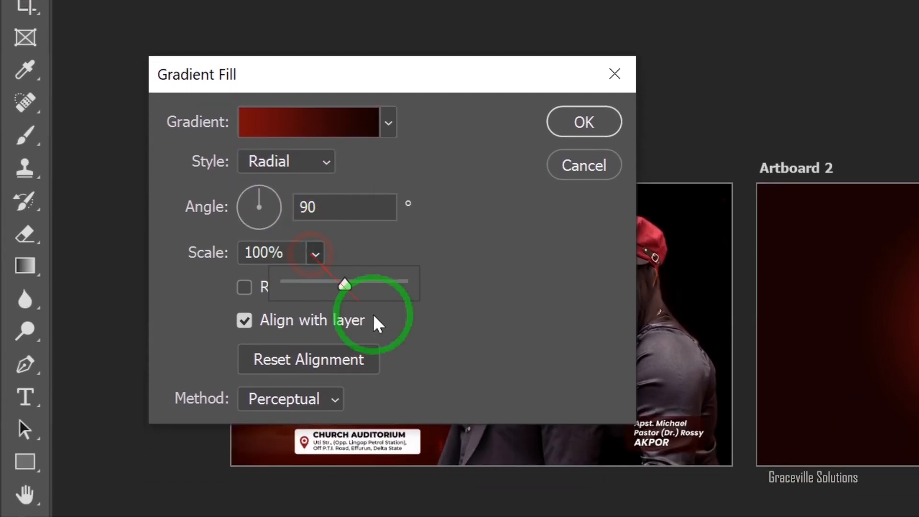
{"action": "left_click_drag", "start_coordinate": [344, 285], "coordinate": [345, 256]}
{"action": "left_click", "coordinate": [585, 95]}
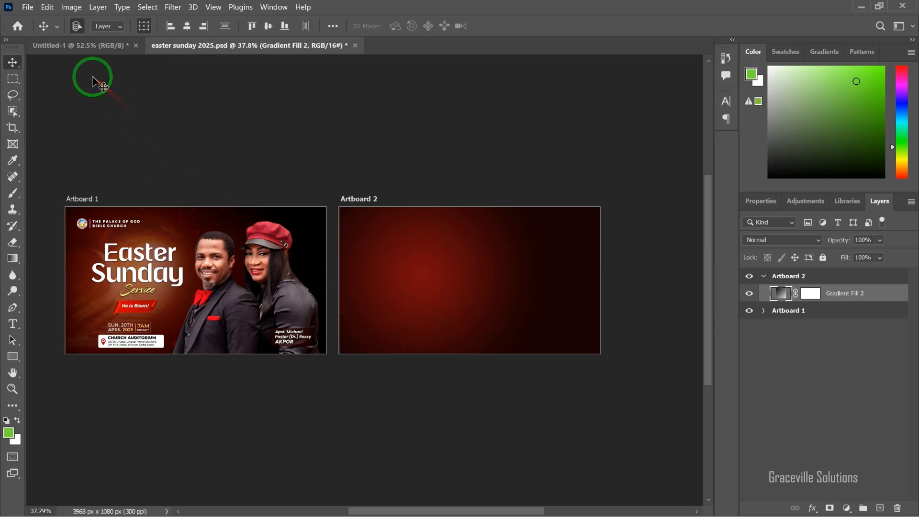
Place the easter 1 image from the easter folder in Documents as embedded and move it slightly left on Artboard 2
{"action": "left_click", "coordinate": [27, 7]}
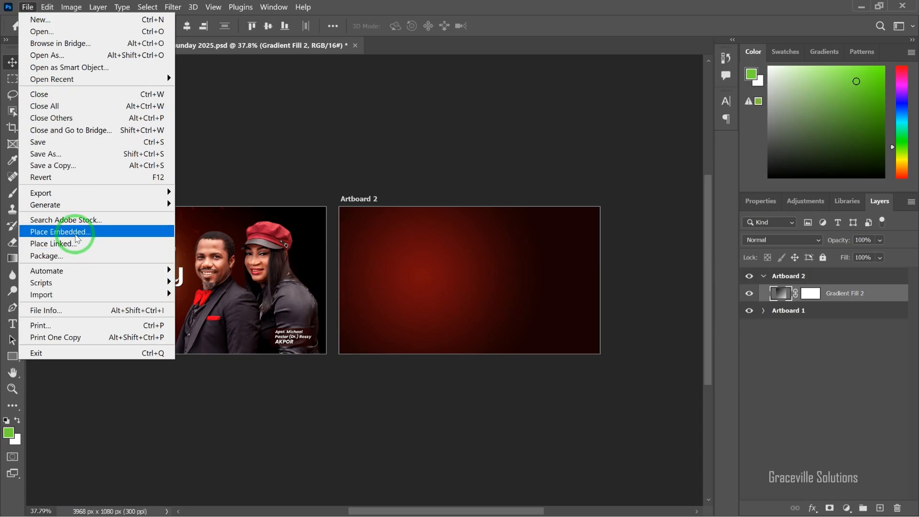
{"action": "left_click", "coordinate": [75, 234]}
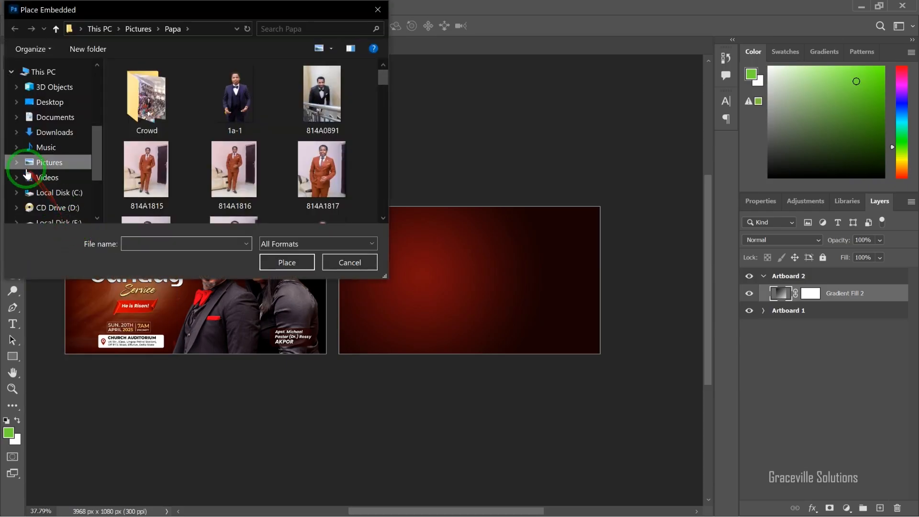
{"action": "left_click", "coordinate": [27, 168]}
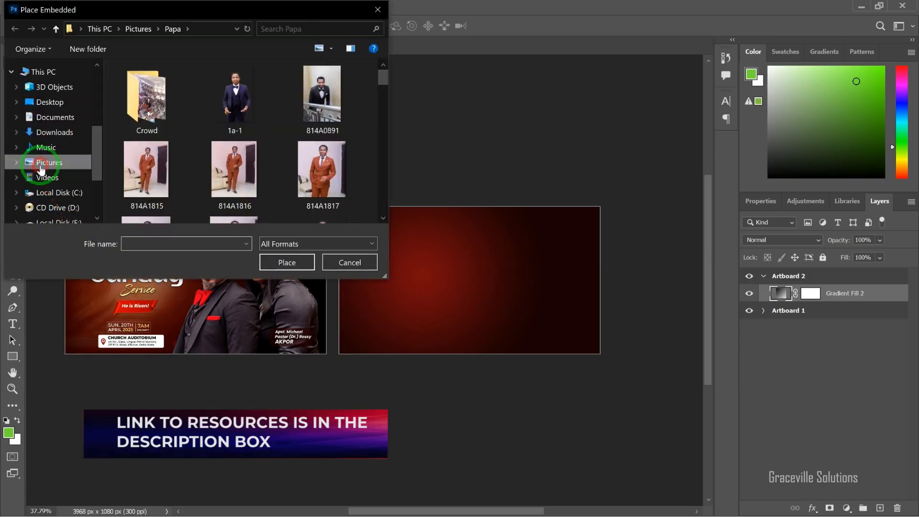
{"action": "left_click", "coordinate": [54, 122]}
{"action": "double_click", "coordinate": [329, 14]}
{"action": "left_click", "coordinate": [220, 111]}
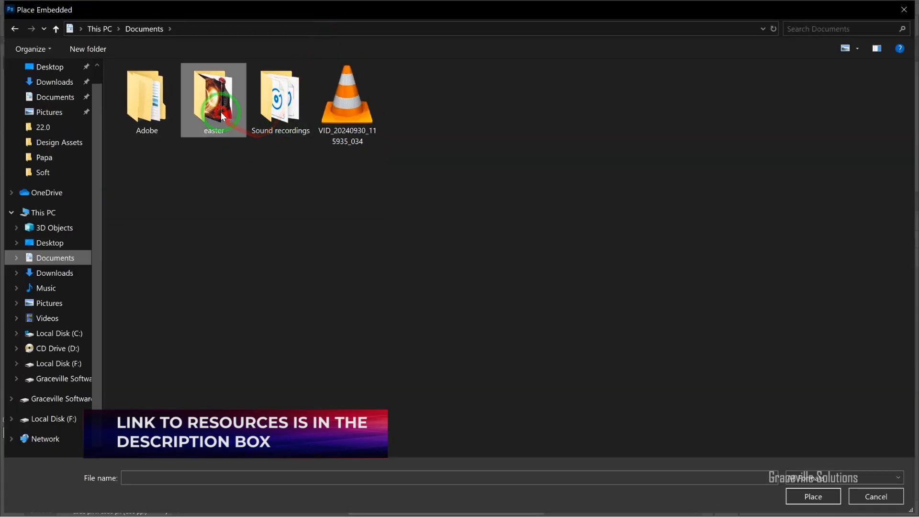
{"action": "double_click", "coordinate": [221, 112]}
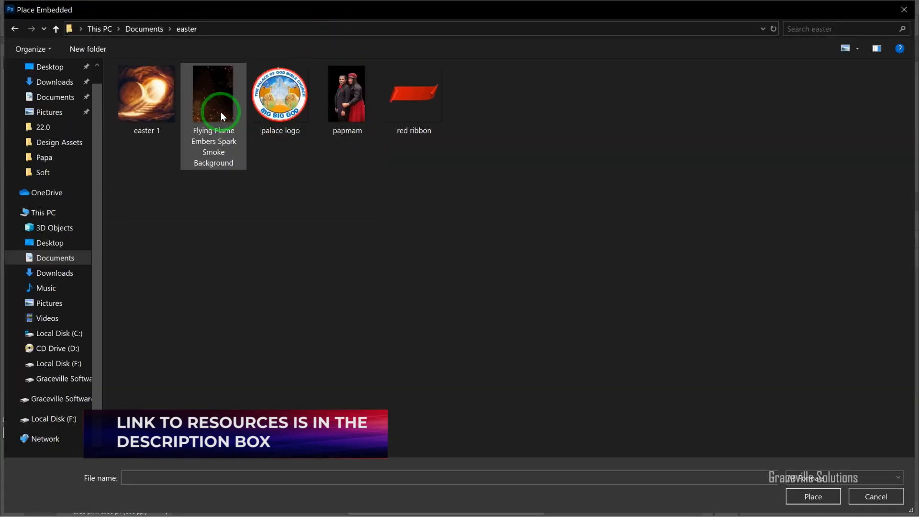
{"action": "double_click", "coordinate": [160, 108]}
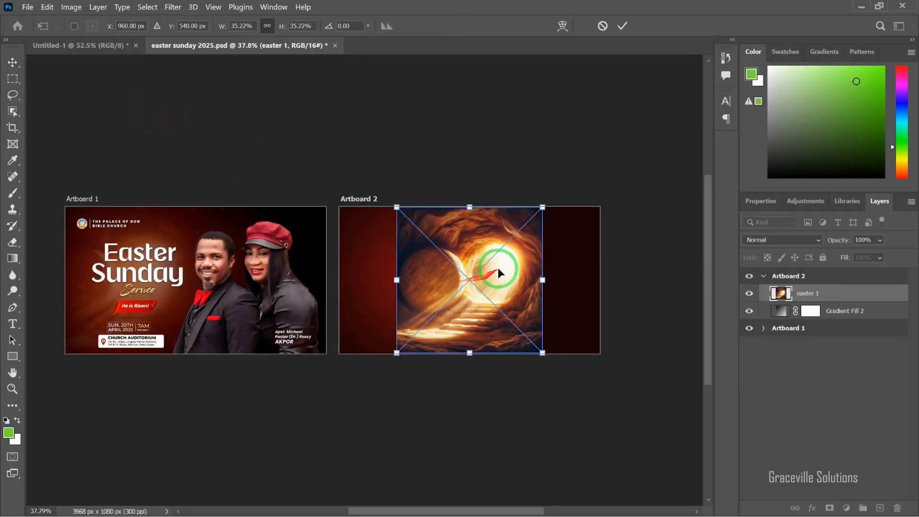
{"action": "left_click_drag", "start_coordinate": [493, 266], "coordinate": [463, 277]}
{"action": "scroll", "coordinate": [426, 297], "scroll_direction": "up", "scroll_amount": 3}
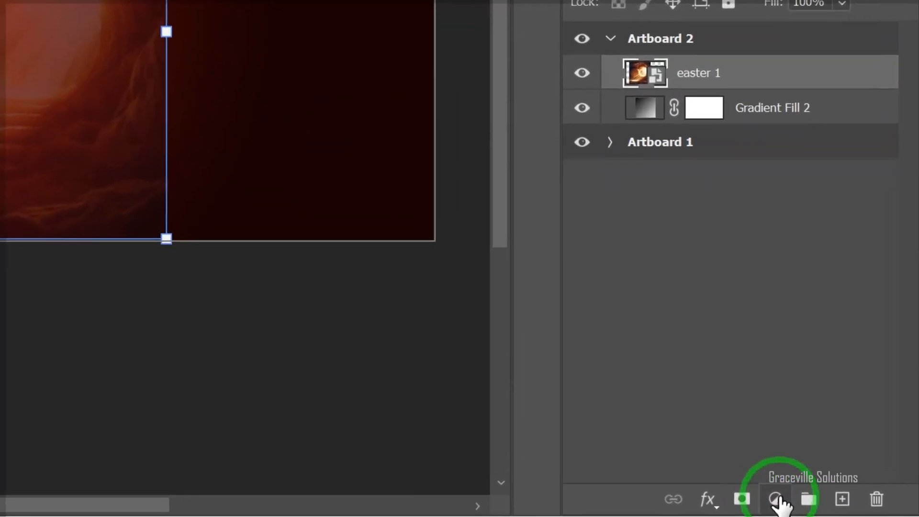
Add a Hue/Saturation adjustment layer above easter 1 with Saturation at -100
{"action": "left_click", "coordinate": [847, 508]}
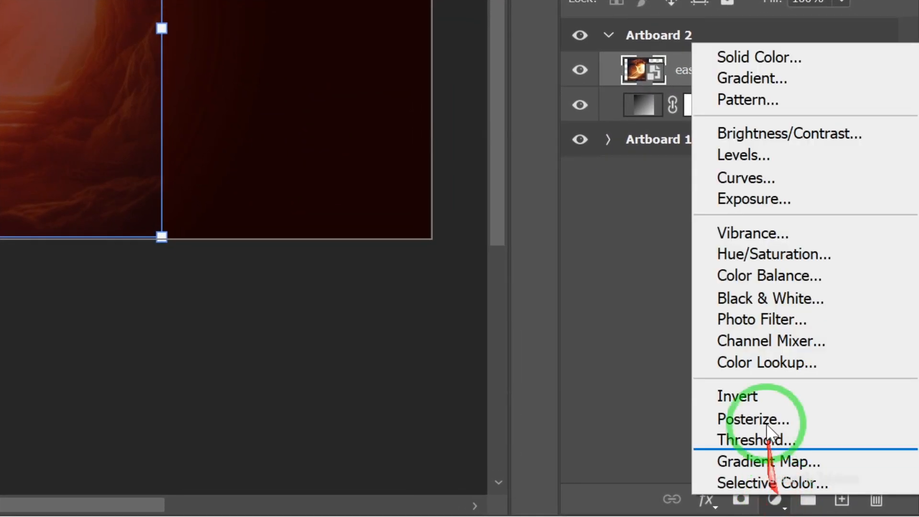
{"action": "left_click", "coordinate": [789, 248]}
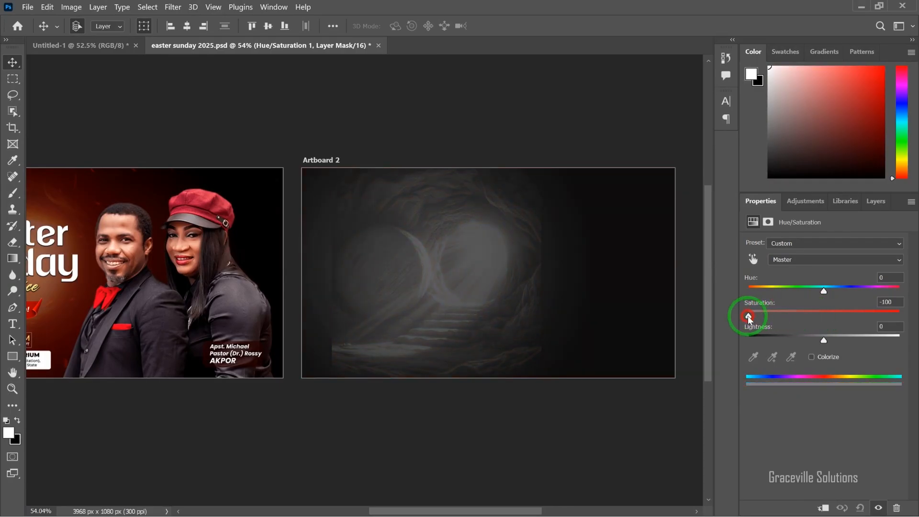
{"action": "left_click", "coordinate": [883, 206]}
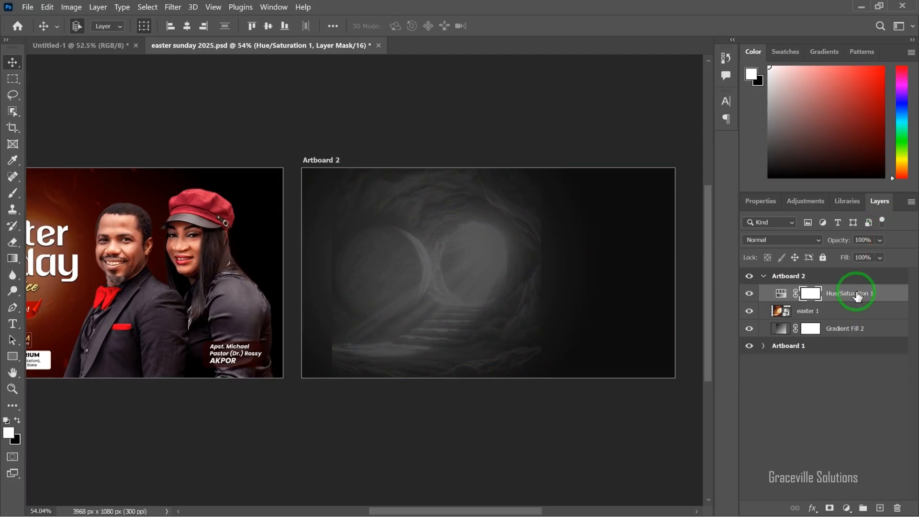
Try moving the Hue/Saturation layer beneath easter 1 and clipping it to the layer below
{"action": "left_click_drag", "start_coordinate": [857, 296], "coordinate": [858, 313]}
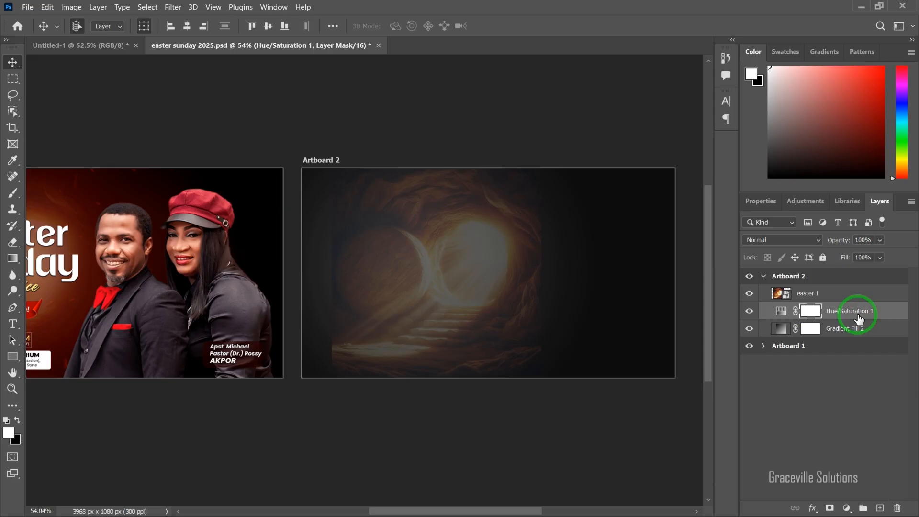
{"action": "right_click", "coordinate": [857, 316]}
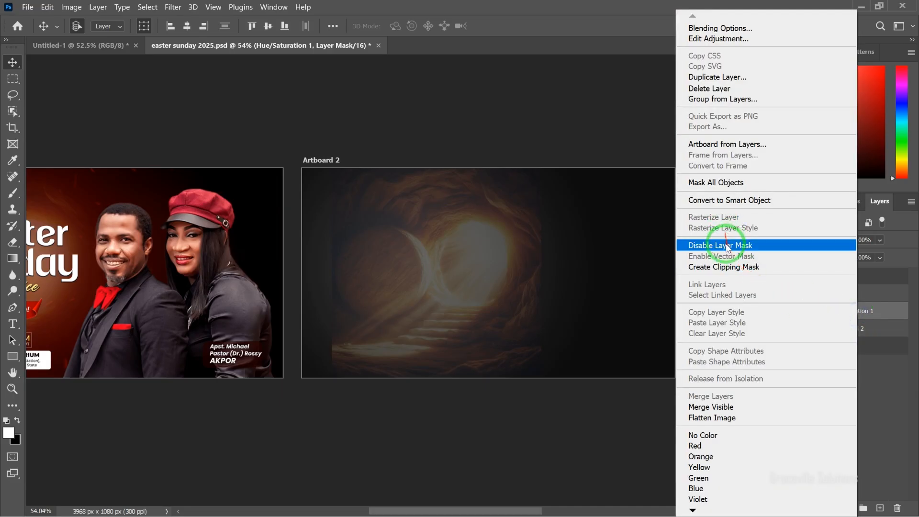
{"action": "left_click", "coordinate": [731, 267]}
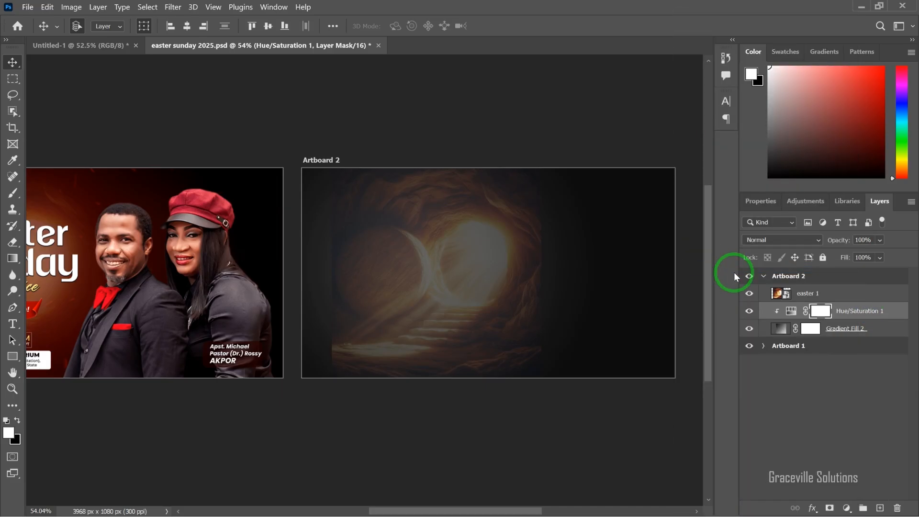
{"action": "left_click_drag", "start_coordinate": [762, 323], "coordinate": [569, 312]}
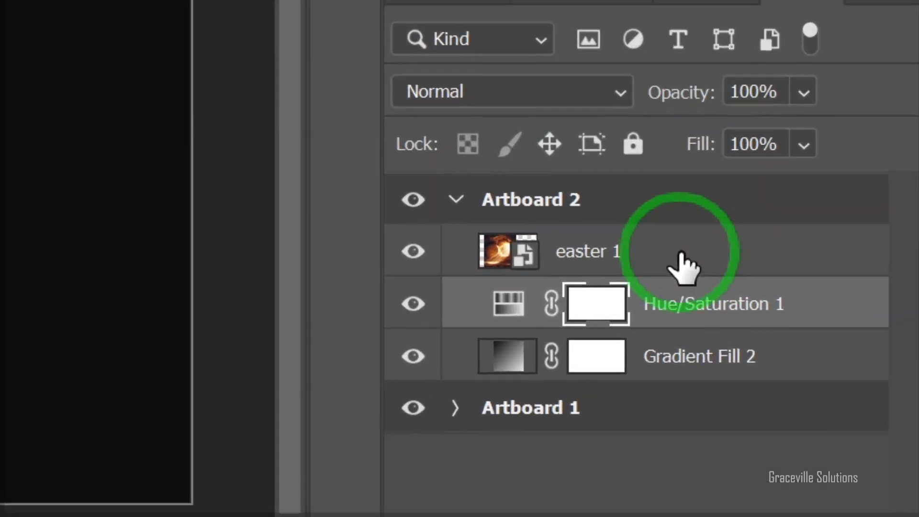
Reorder easter 1 directly beneath the Hue/Saturation layer and clip the adjustment to it with a clipping mask
{"action": "left_click_drag", "start_coordinate": [840, 298], "coordinate": [840, 323]}
{"action": "left_click_drag", "start_coordinate": [684, 302], "coordinate": [702, 289]}
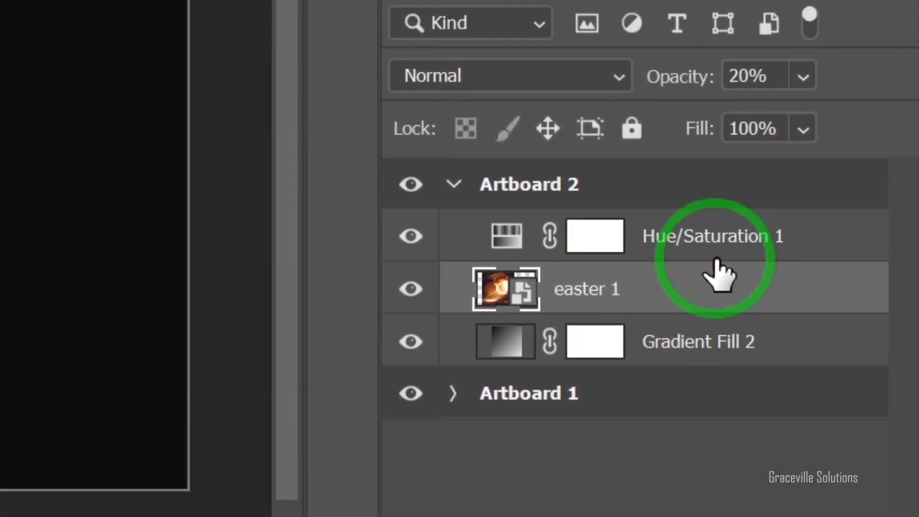
{"action": "right_click", "coordinate": [724, 254]}
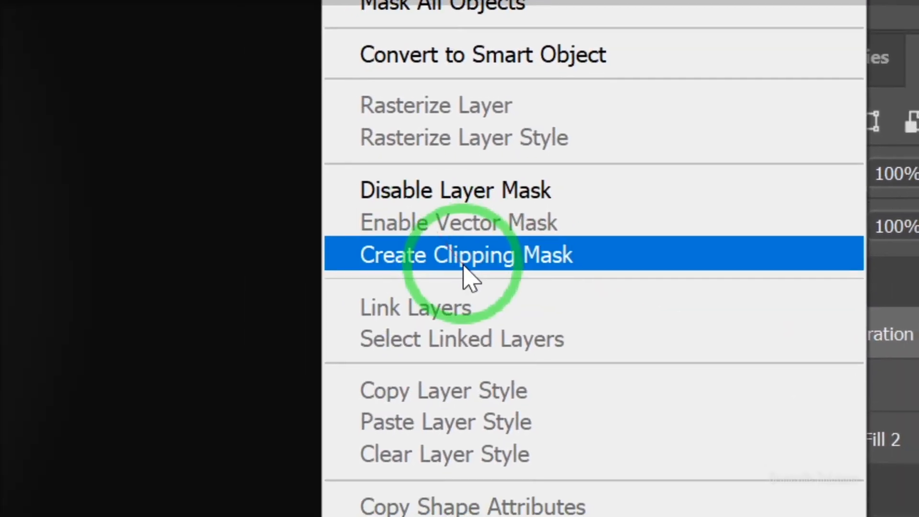
{"action": "left_click", "coordinate": [455, 260]}
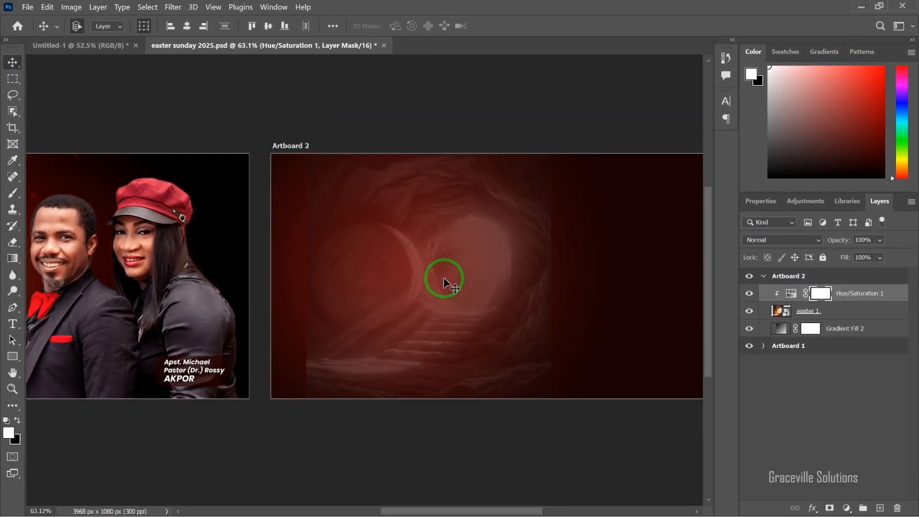
Move the easter 1 image flush with Artboard 2's left edge and add a layer mask to it
{"action": "scroll", "coordinate": [444, 282], "scroll_direction": "down", "scroll_amount": 2}
{"action": "left_click_drag", "start_coordinate": [447, 275], "coordinate": [430, 277]}
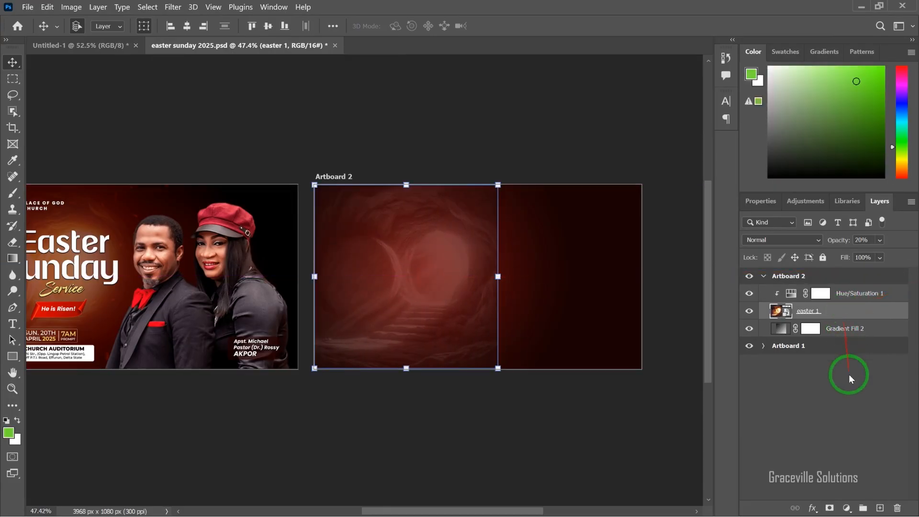
{"action": "left_click", "coordinate": [830, 509]}
Paint black on the easter 1 mask with an enlarged soft brush to fade the image's edges into the gradient
{"action": "left_click", "coordinate": [13, 420]}
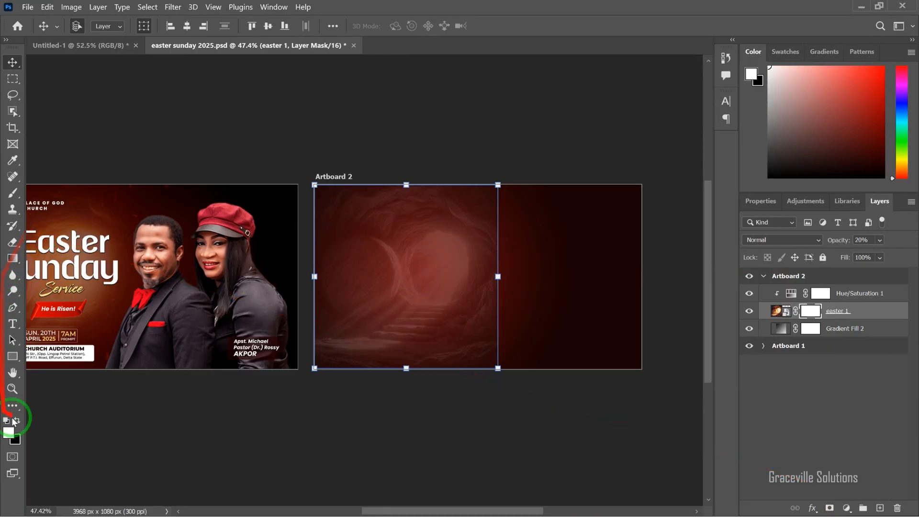
{"action": "key", "text": "b"}
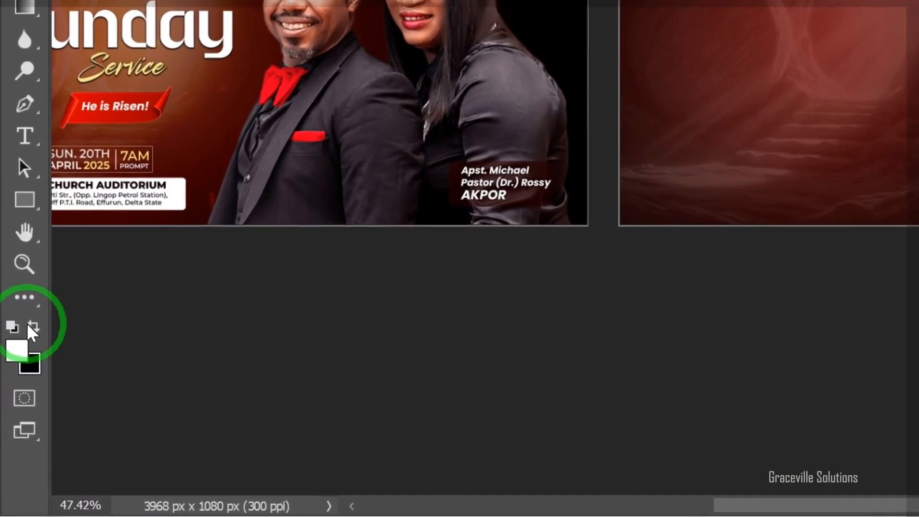
{"action": "left_click", "coordinate": [18, 422]}
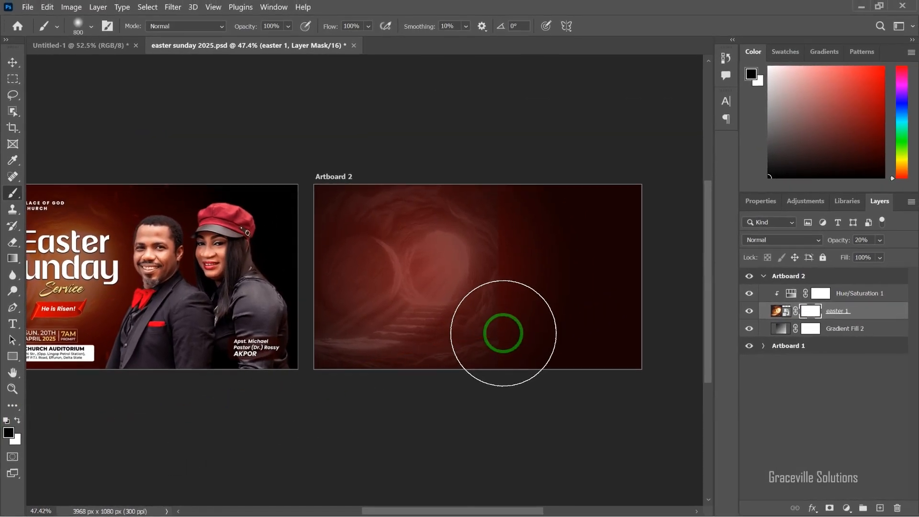
{"action": "key", "text": "bracketright"}
{"action": "key", "text": "bracketright"}
{"action": "mouse_move", "coordinate": [496, 330]}
{"action": "left_mouse_down"}
{"action": "mouse_move", "coordinate": [462, 359]}
{"action": "mouse_move", "coordinate": [484, 354]}
{"action": "mouse_move", "coordinate": [546, 239]}
{"action": "mouse_move", "coordinate": [483, 425]}
{"action": "mouse_move", "coordinate": [377, 394]}
{"action": "mouse_move", "coordinate": [306, 279]}
{"action": "mouse_move", "coordinate": [277, 194]}
{"action": "mouse_move", "coordinate": [267, 194]}
{"action": "mouse_move", "coordinate": [361, 123]}
{"action": "left_mouse_up"}
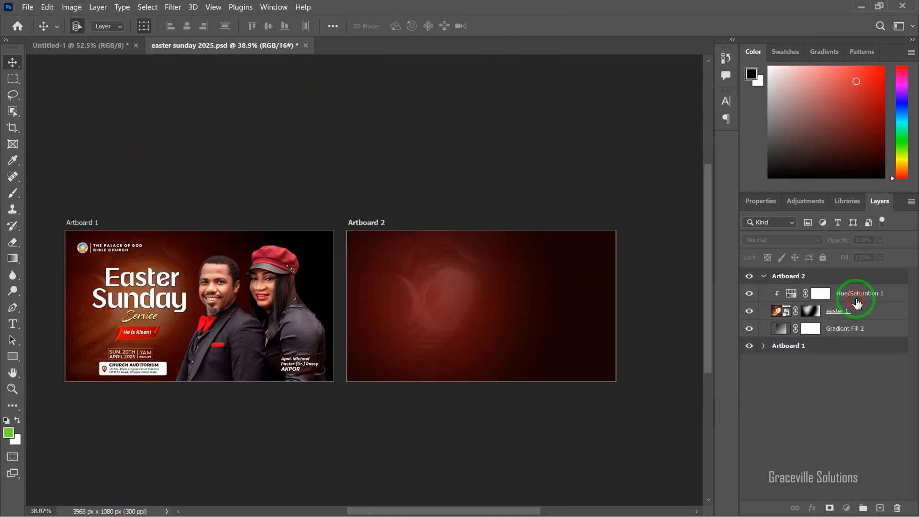
Group the Hue/Saturation 1, easter 1 and Gradient Fill 2 layers and name the group bg
{"action": "left_click", "coordinate": [857, 302]}
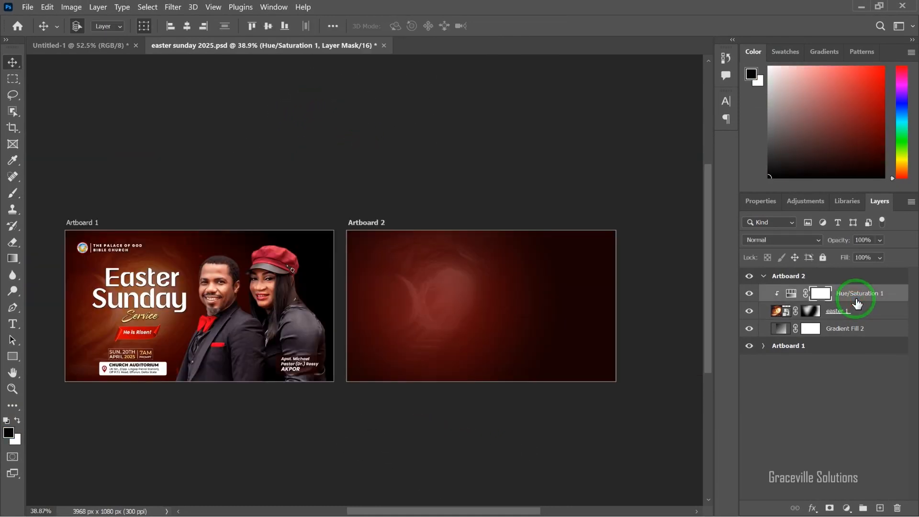
{"action": "left_click", "coordinate": [854, 329]}
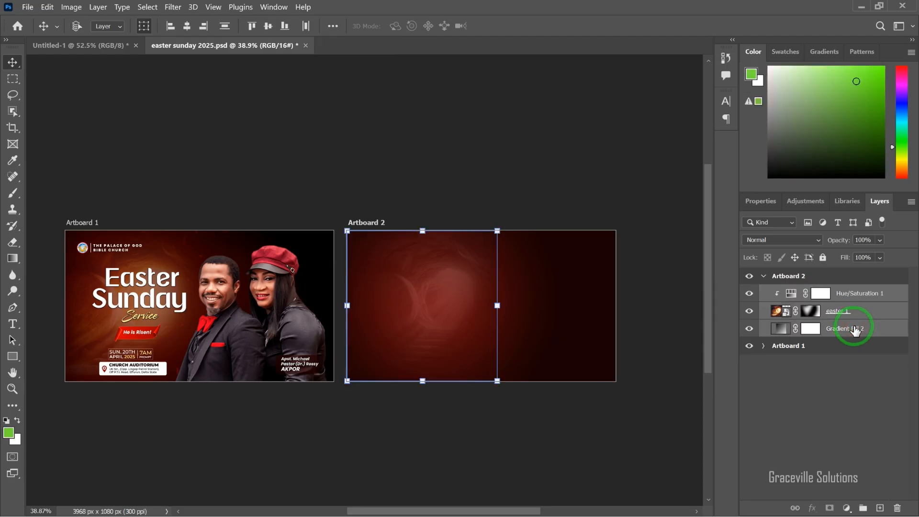
{"action": "key", "text": "ctrl+g"}
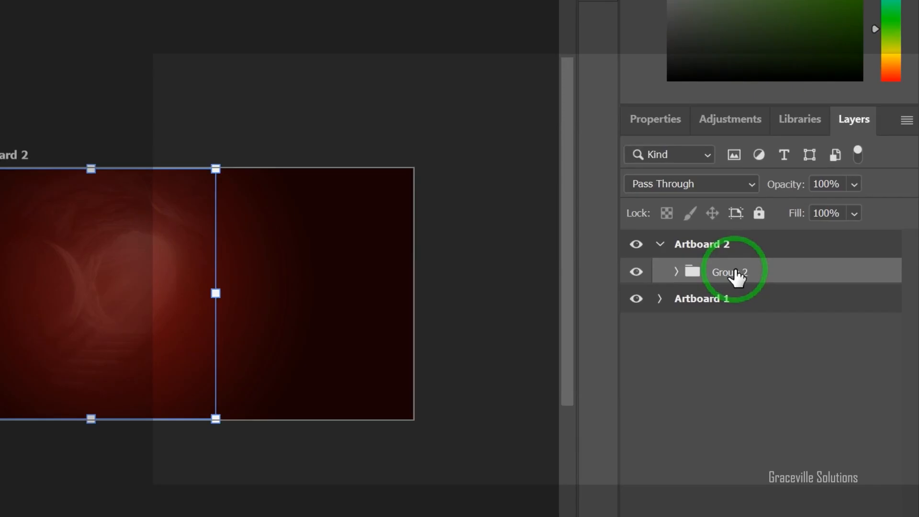
{"action": "double_click", "coordinate": [809, 293]}
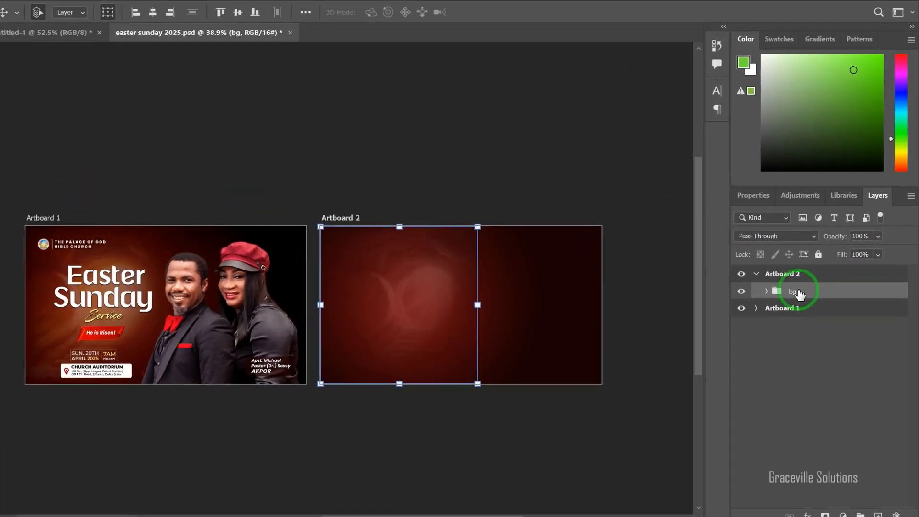
{"action": "left_click", "coordinate": [431, 151]}
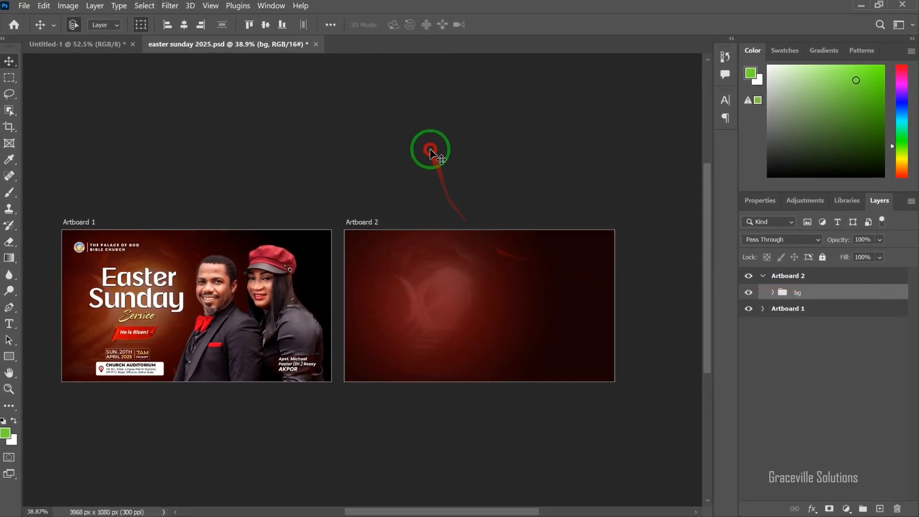
Place the papmam image from the easter folder as embedded on the right half of Artboard 2
{"action": "scroll", "coordinate": [401, 256], "scroll_direction": "up", "scroll_amount": 3}
{"action": "scroll", "coordinate": [401, 256], "scroll_direction": "down", "scroll_amount": 2}
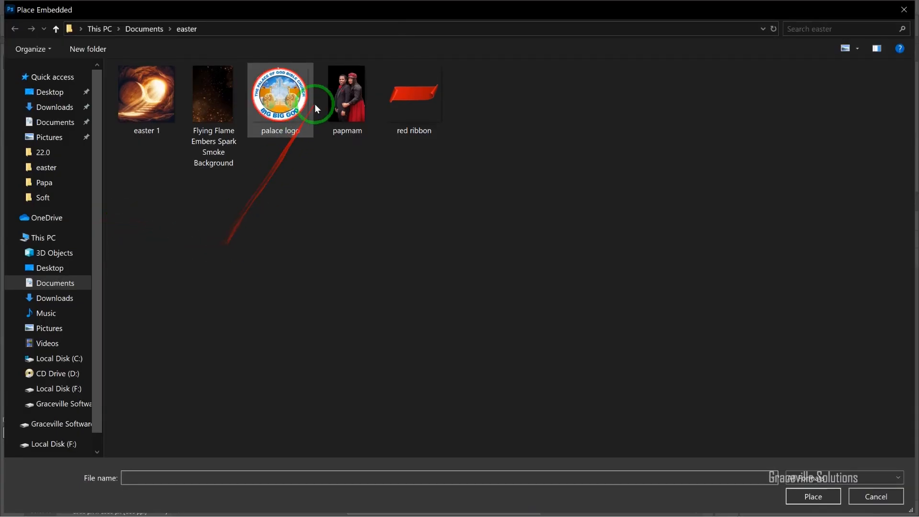
{"action": "double_click", "coordinate": [343, 98]}
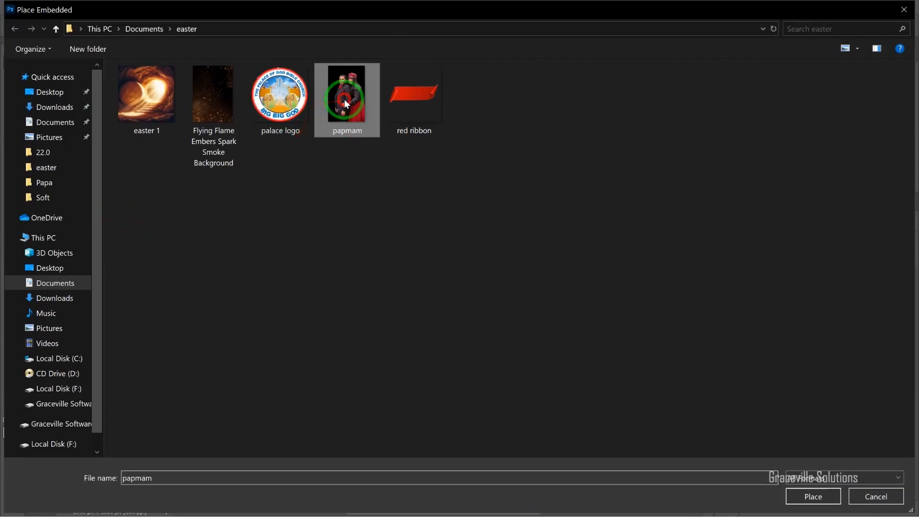
{"action": "left_click_drag", "start_coordinate": [370, 299], "coordinate": [543, 300]}
{"action": "scroll", "coordinate": [540, 301], "scroll_direction": "up", "scroll_amount": 2}
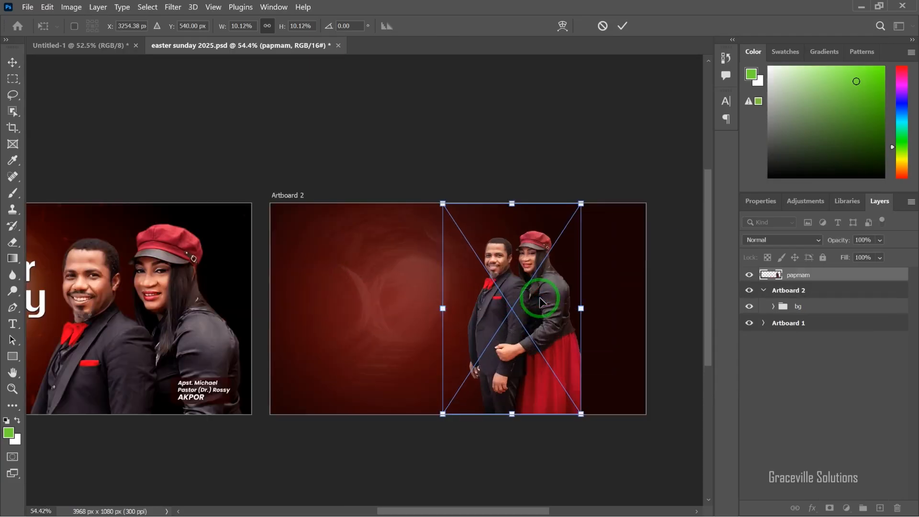
{"action": "left_click", "coordinate": [622, 25]}
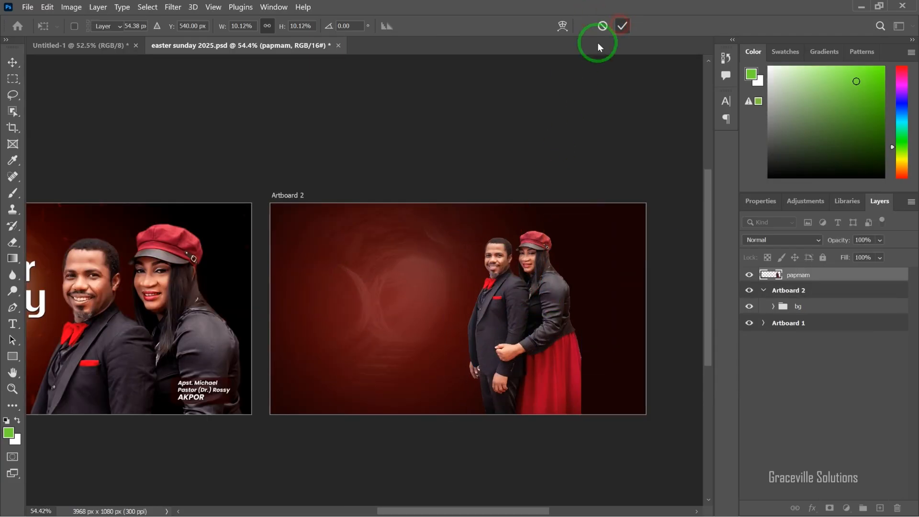
Enlarge the papmam image and position it so the couple fills Artboard 2's right side, cropped at the waist by the lower edge
{"action": "left_click", "coordinate": [504, 282]}
{"action": "scroll", "coordinate": [505, 285], "scroll_direction": "down", "scroll_amount": 2}
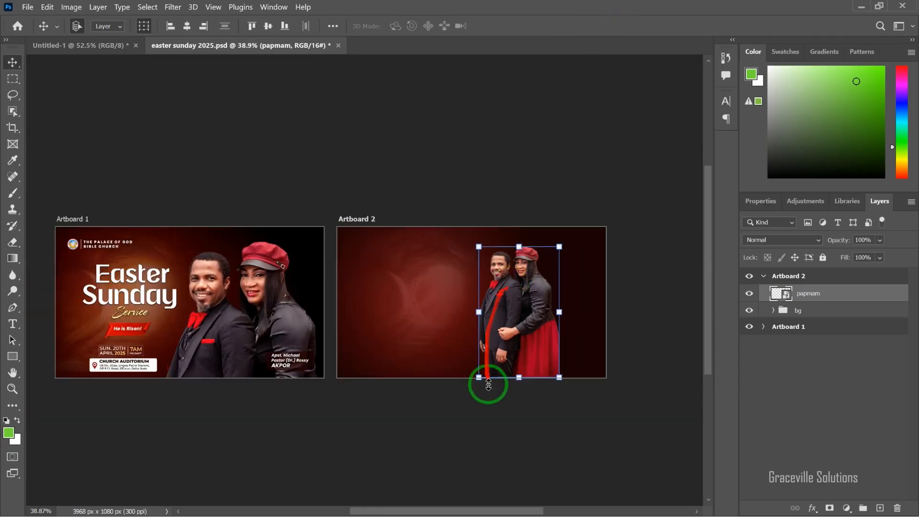
{"action": "left_click_drag", "start_coordinate": [479, 378], "coordinate": [612, 154]}
{"action": "left_click_drag", "start_coordinate": [565, 248], "coordinate": [564, 297]}
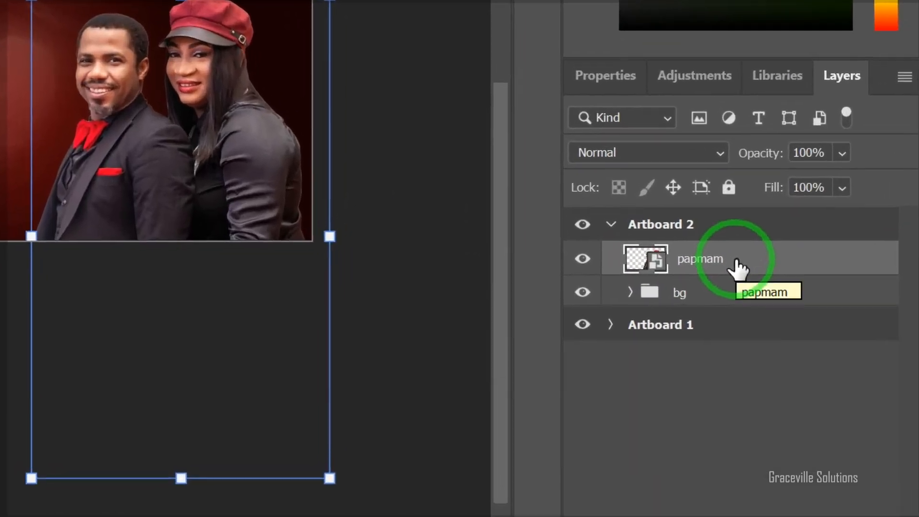
Put the papmam layer in a new group named image and collapse the group
{"action": "key", "text": "ctrl+g"}
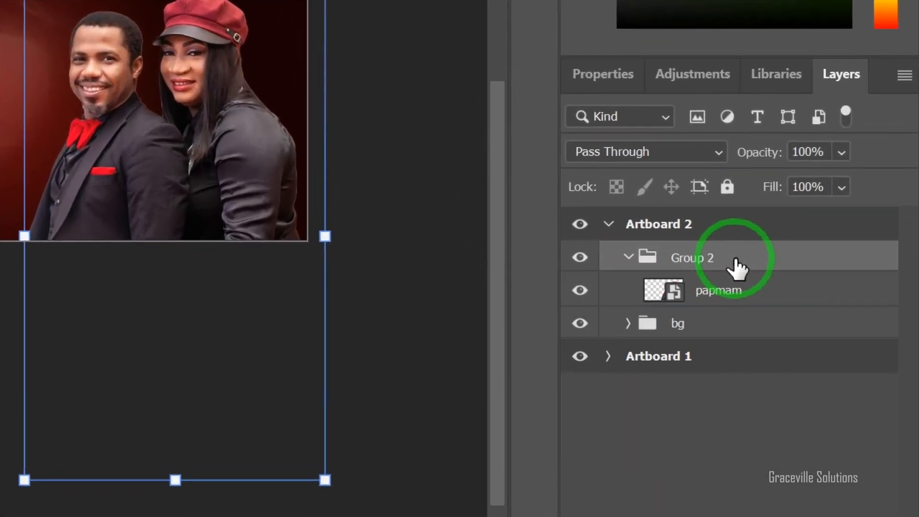
{"action": "left_click", "coordinate": [700, 259]}
{"action": "left_click", "coordinate": [697, 260]}
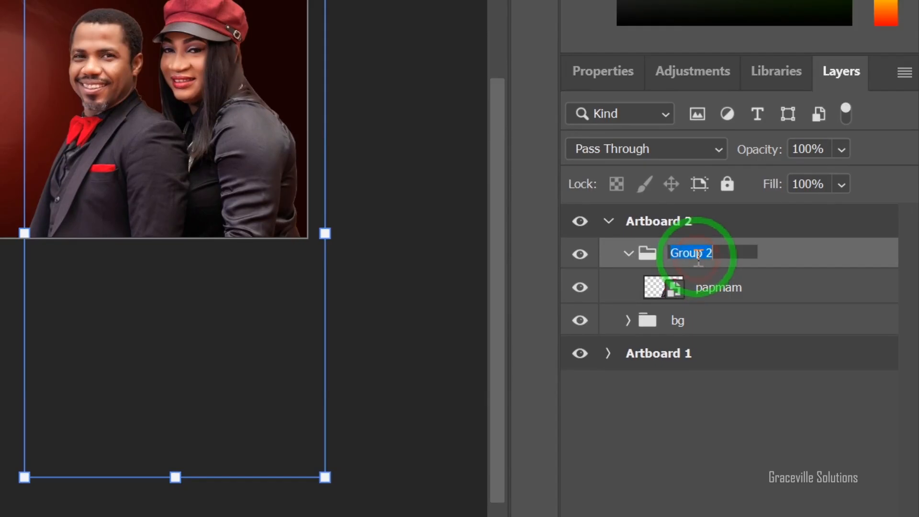
{"action": "type", "text": "image"}
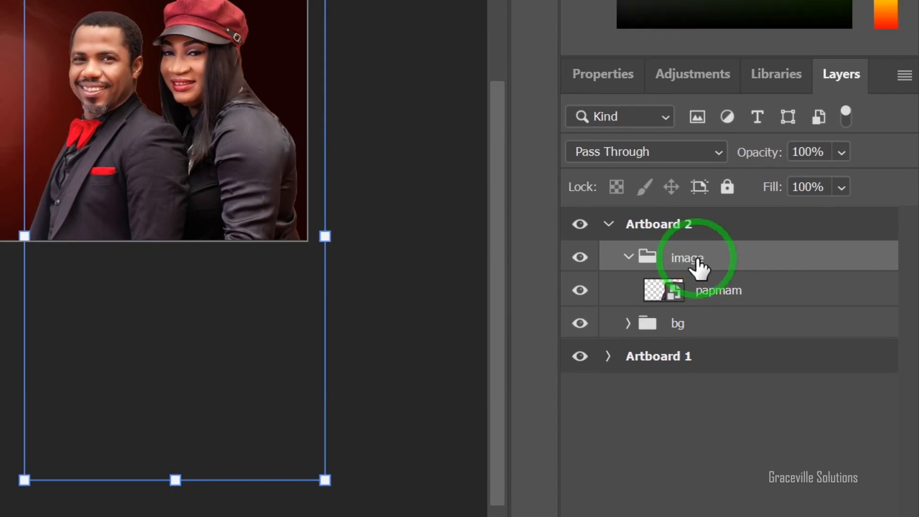
{"action": "left_click", "coordinate": [628, 257]}
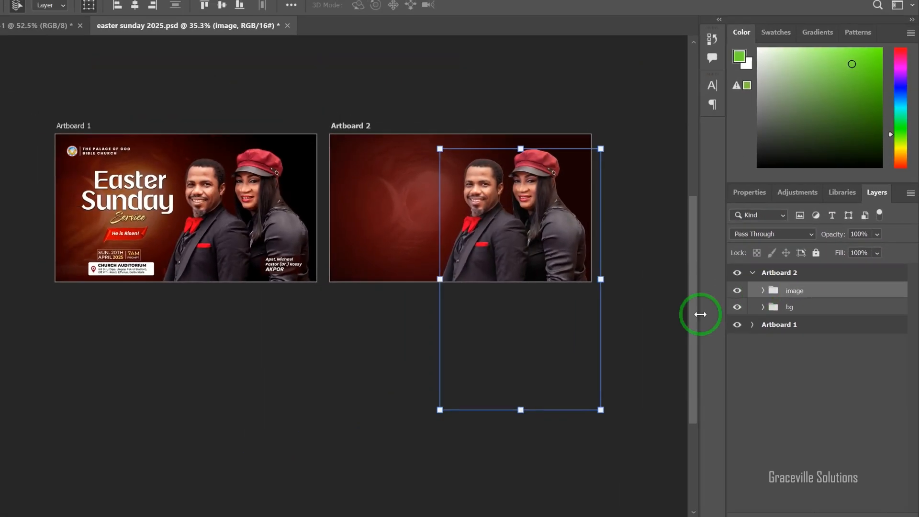
{"action": "left_click", "coordinate": [315, 347]}
Place the palace logo as embedded, scale it down and position it near Artboard 2's upper-left corner
{"action": "scroll", "coordinate": [336, 301], "scroll_direction": "up", "scroll_amount": 3}
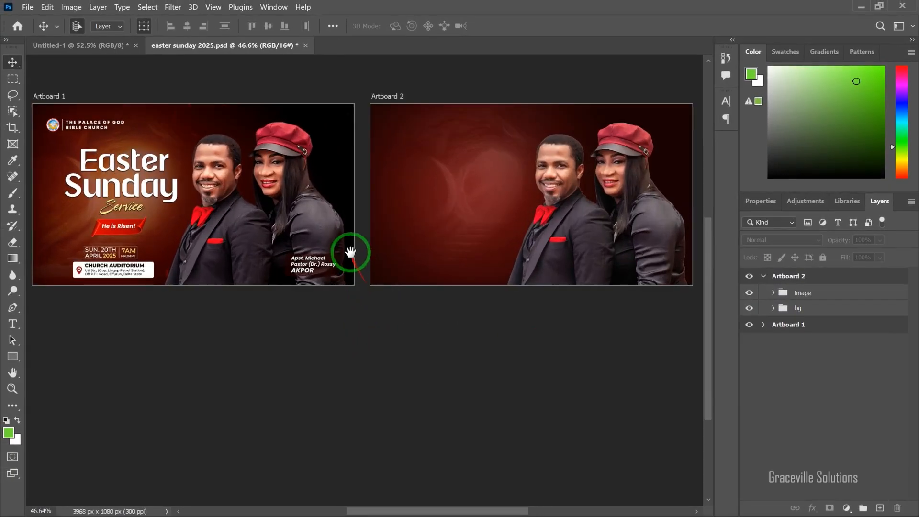
{"action": "left_click_drag", "start_coordinate": [350, 252], "coordinate": [364, 309]}
{"action": "scroll", "coordinate": [364, 314], "scroll_direction": "down", "scroll_amount": 2}
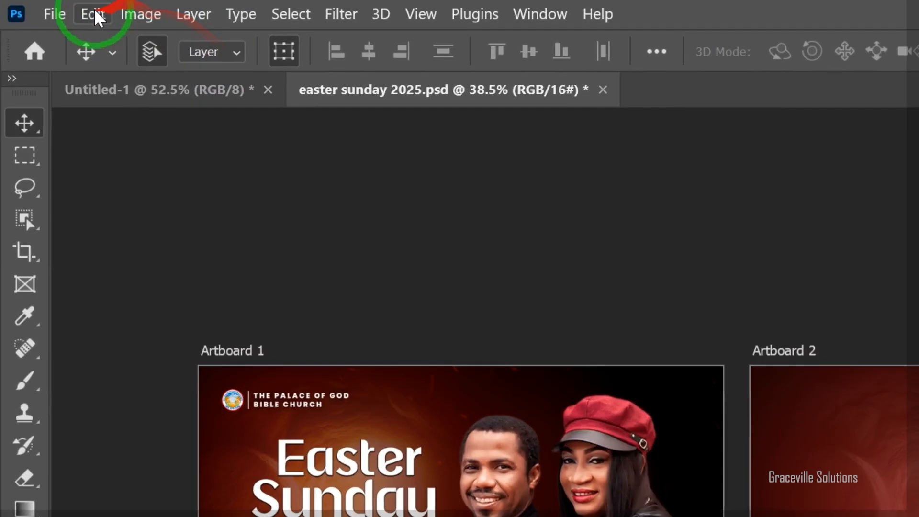
{"action": "left_click", "coordinate": [28, 7]}
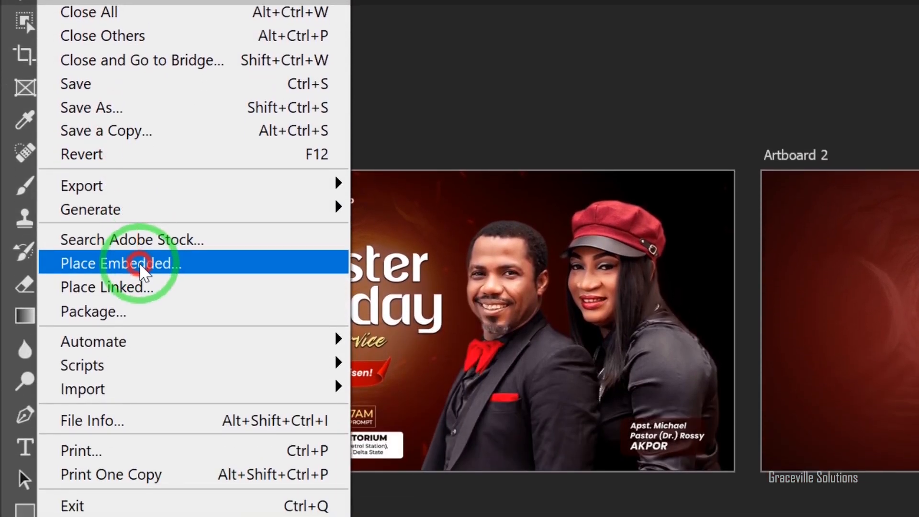
{"action": "left_click", "coordinate": [142, 459]}
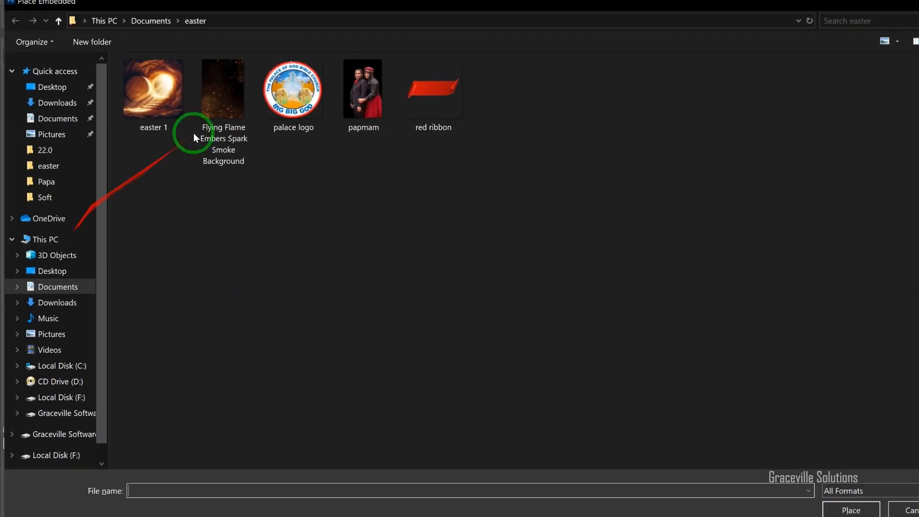
{"action": "left_click", "coordinate": [822, 500]}
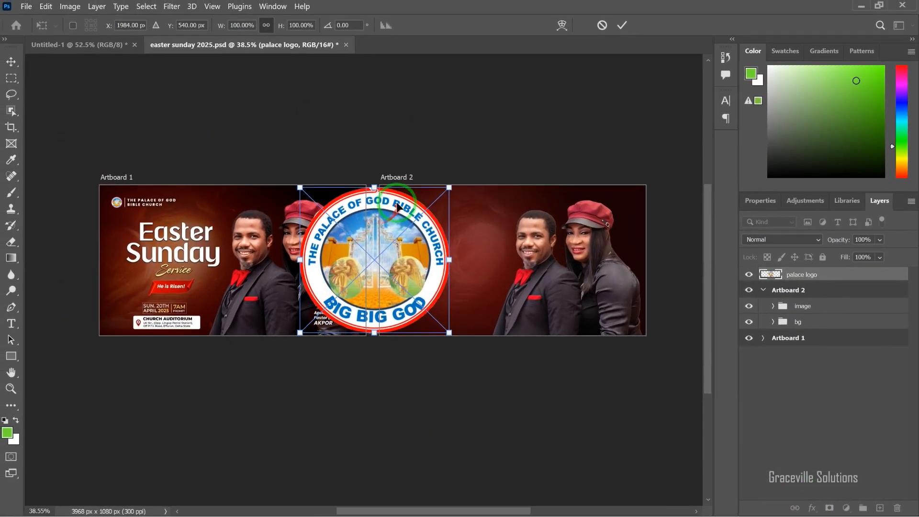
{"action": "left_click_drag", "start_coordinate": [375, 183], "coordinate": [378, 177]}
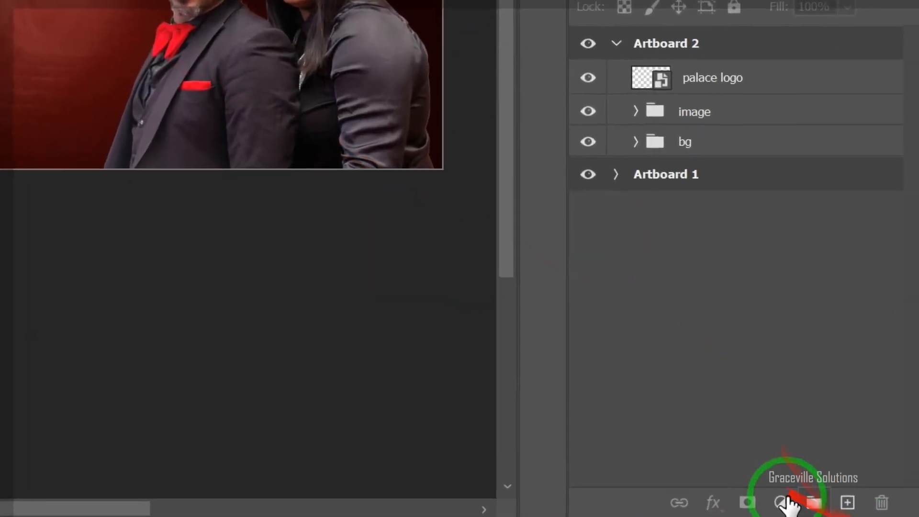
Add a new layer above palace logo and draw a thin vertical rectangular marquee selection just right of the logo
{"action": "left_click", "coordinate": [841, 499]}
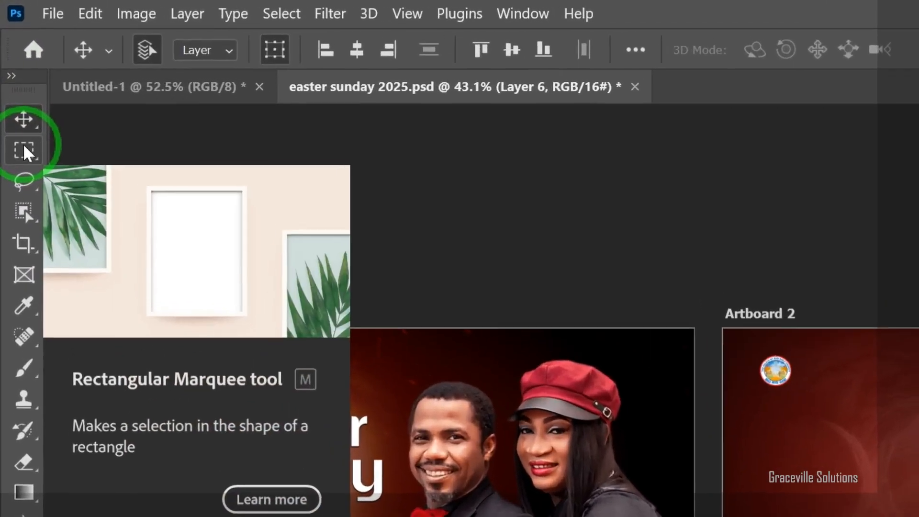
{"action": "left_click", "coordinate": [24, 151]}
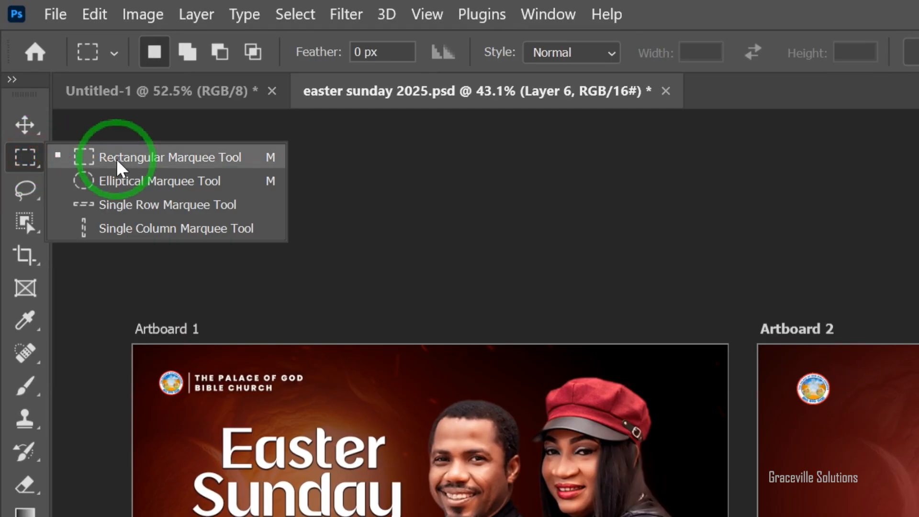
{"action": "left_click", "coordinate": [117, 163]}
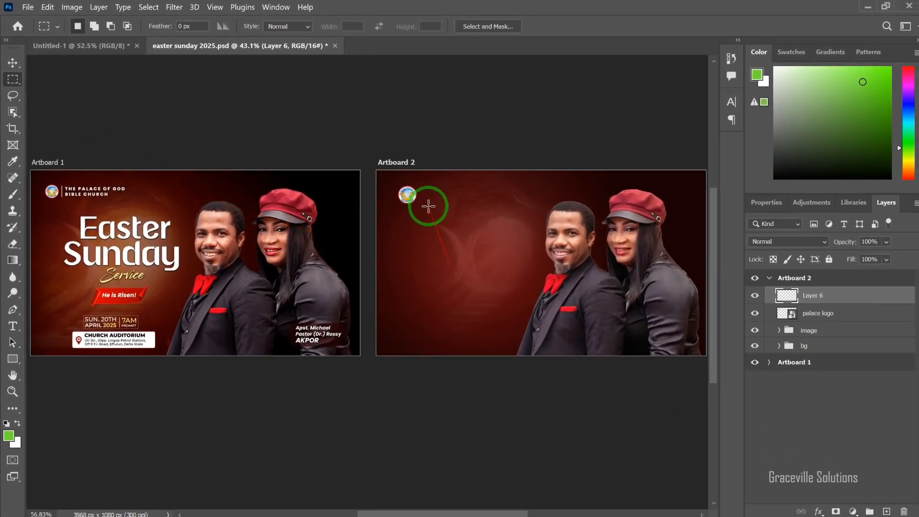
{"action": "scroll", "coordinate": [448, 218], "scroll_direction": "up", "scroll_amount": 3}
{"action": "left_click_drag", "start_coordinate": [414, 176], "coordinate": [416, 207]}
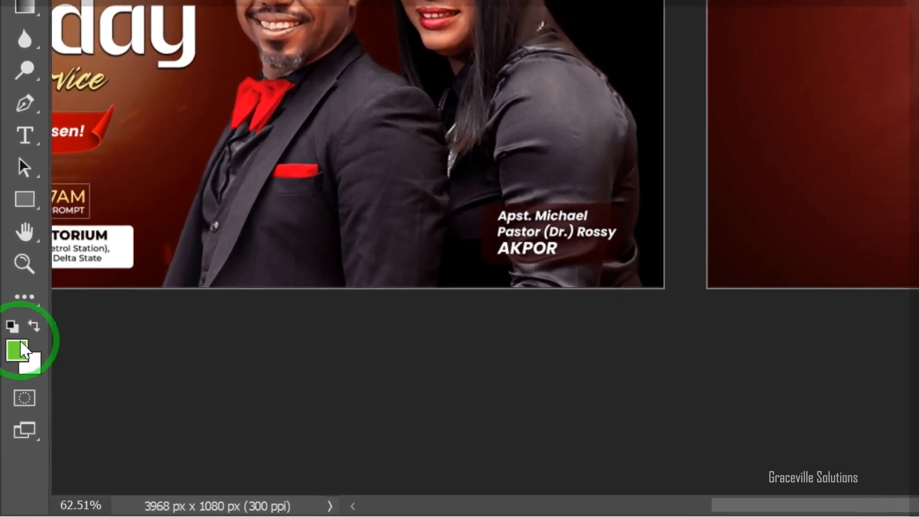
Swap the foreground colour to white and fill the thin vertical selection with the Paint Bucket tool
{"action": "left_click", "coordinate": [17, 419]}
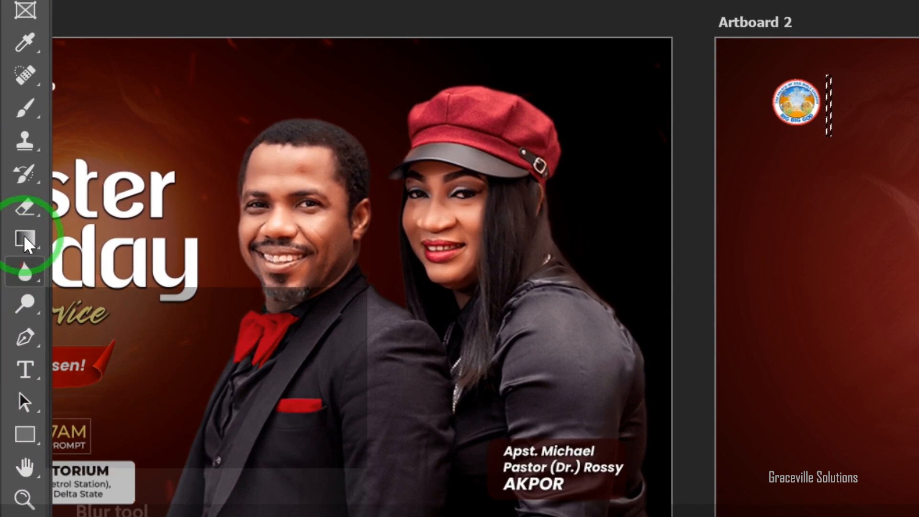
{"action": "left_click", "coordinate": [25, 229]}
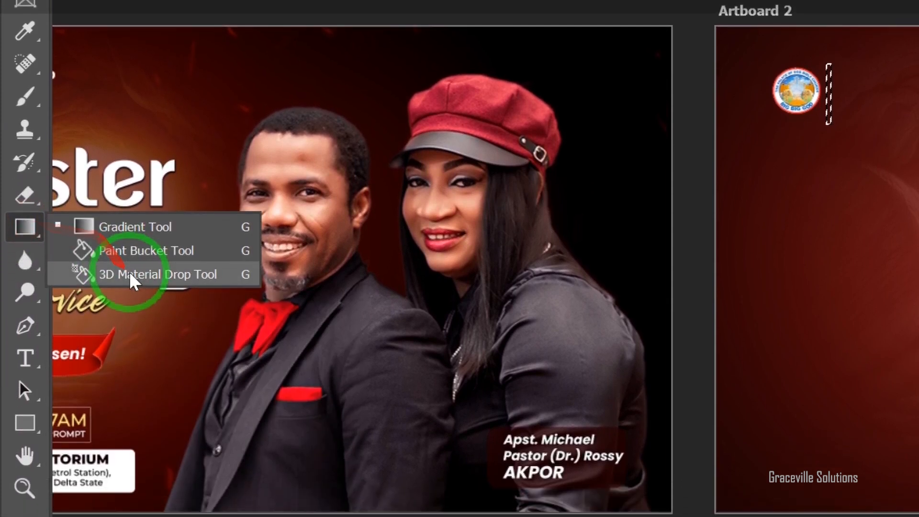
{"action": "left_click", "coordinate": [122, 251]}
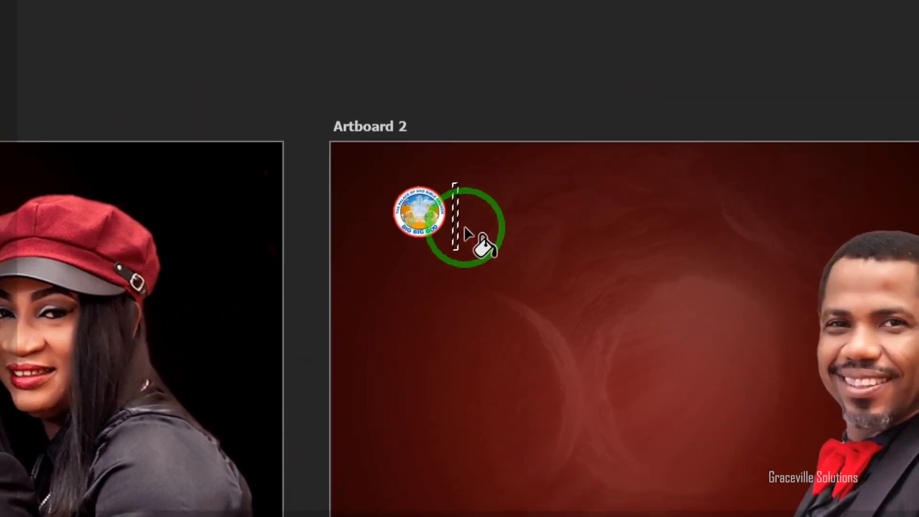
{"action": "scroll", "coordinate": [464, 234], "scroll_direction": "up", "scroll_amount": 3}
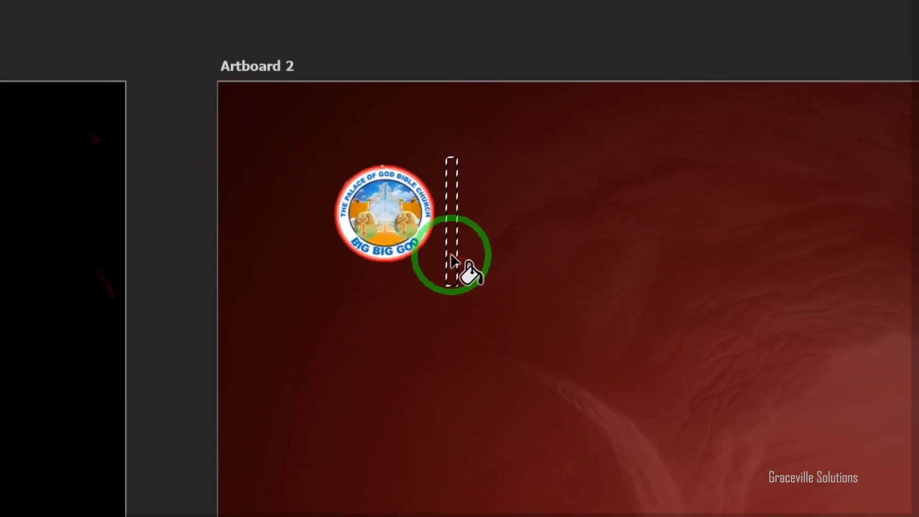
{"action": "left_click", "coordinate": [461, 263]}
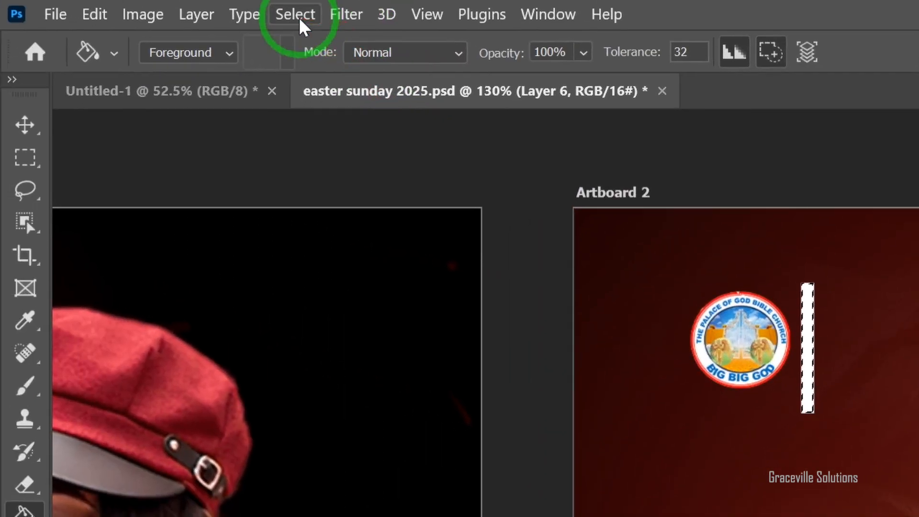
Deselect the filled divider line and add the two-line text THE PALACE OF GOD / BIBLE CHURCH below the logo on Artboard 2
{"action": "left_click", "coordinate": [295, 14]}
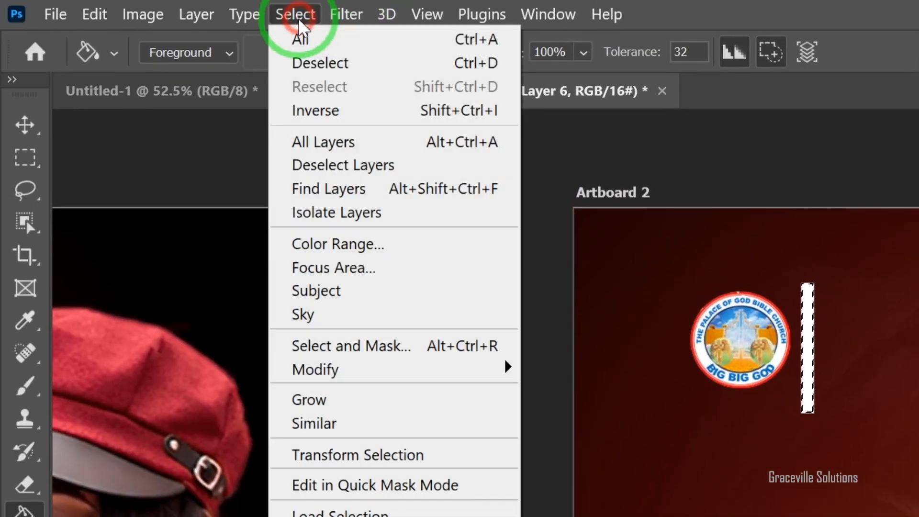
{"action": "left_click", "coordinate": [297, 62]}
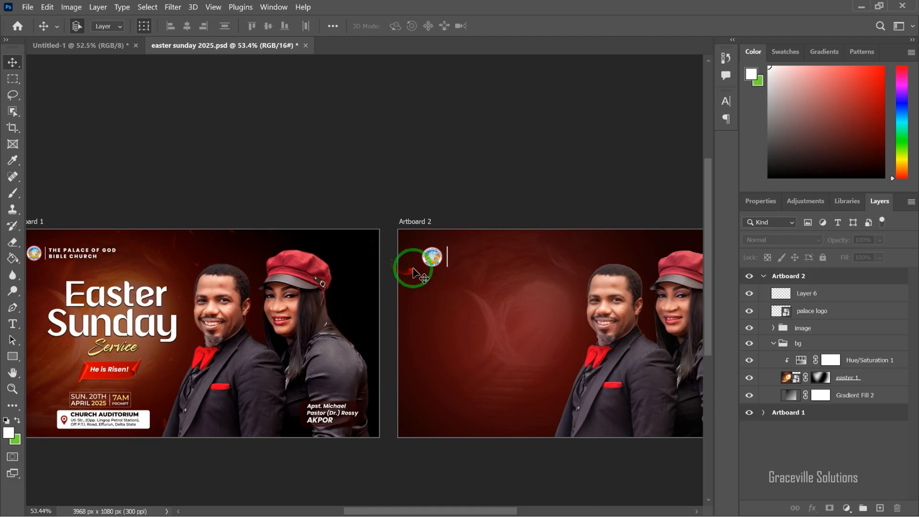
{"action": "key", "text": "t"}
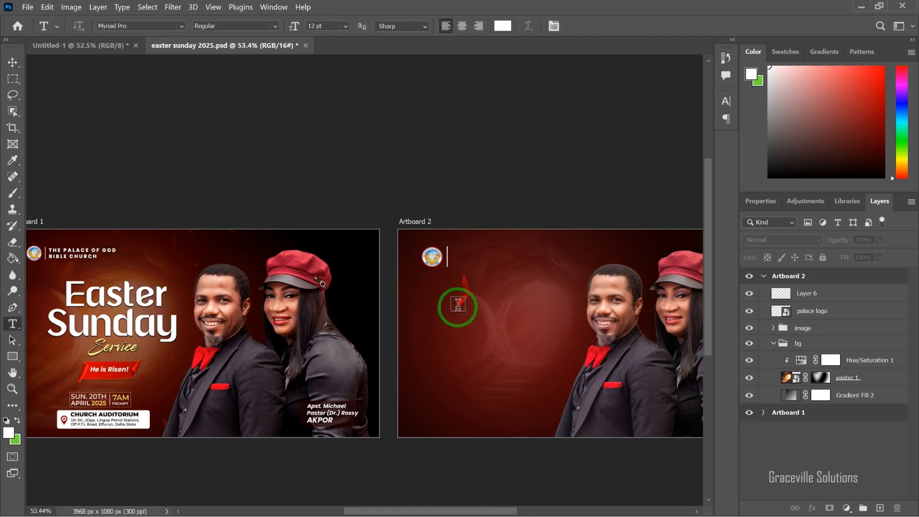
{"action": "left_click", "coordinate": [434, 310]}
{"action": "type", "text": "THE PALACE OF GOD BIBLE CHURCH"}
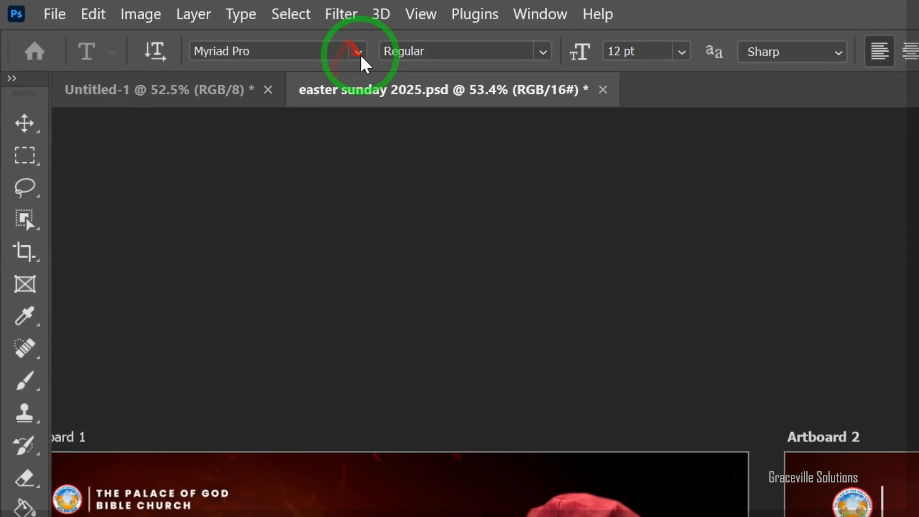
Turn off the favourites-only font filter and set the church name's font to Poppins Medium
{"action": "left_click", "coordinate": [181, 26]}
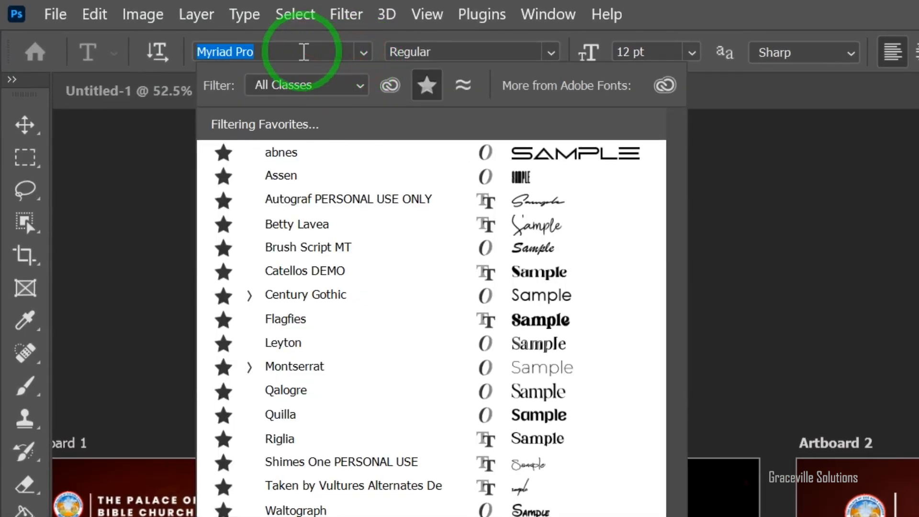
{"action": "type", "text": "POPP"}
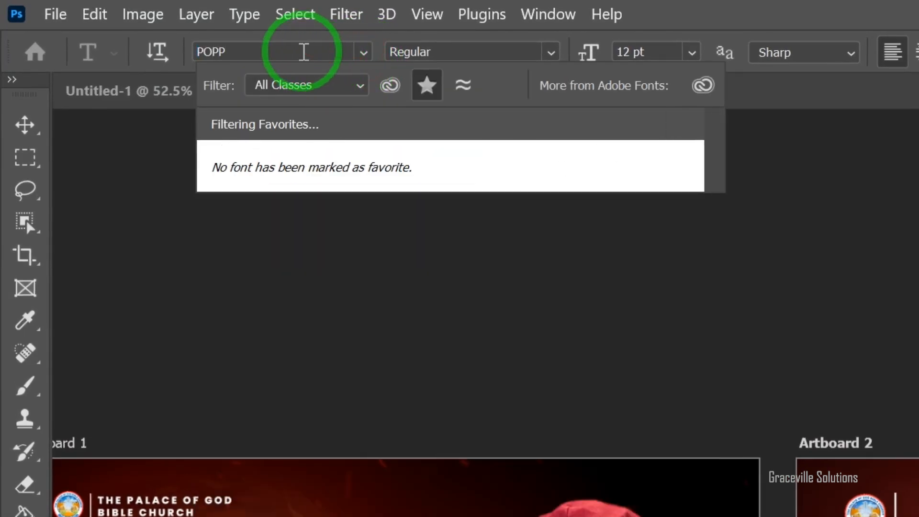
{"action": "key", "text": "BackSpace"}
{"action": "key", "text": "BackSpace"}
{"action": "key", "text": "BackSpace"}
{"action": "key", "text": "BackSpace"}
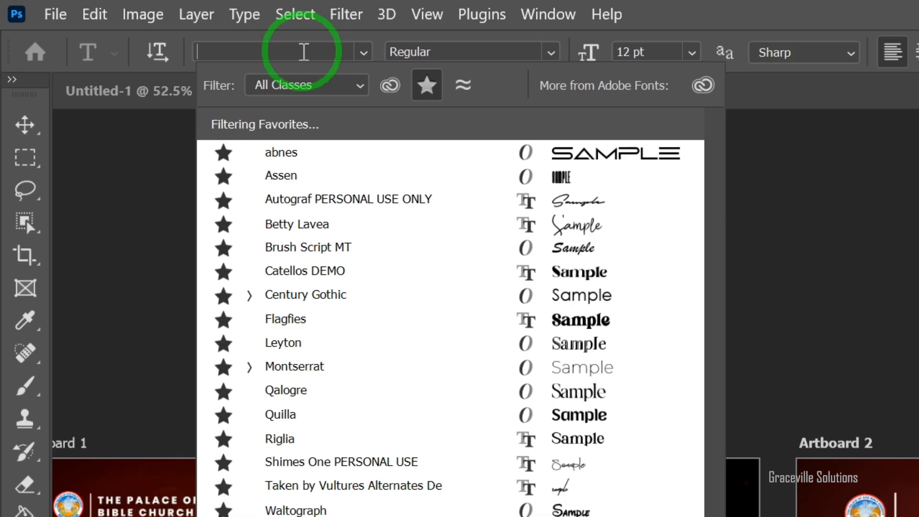
{"action": "type", "text": "MO"}
{"action": "key", "text": "BackSpace"}
{"action": "key", "text": "BackSpace"}
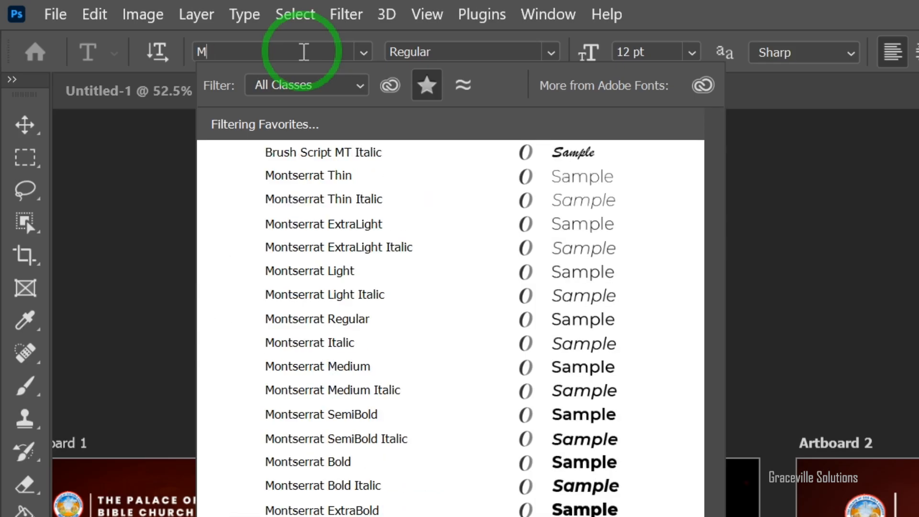
{"action": "left_click", "coordinate": [426, 86]}
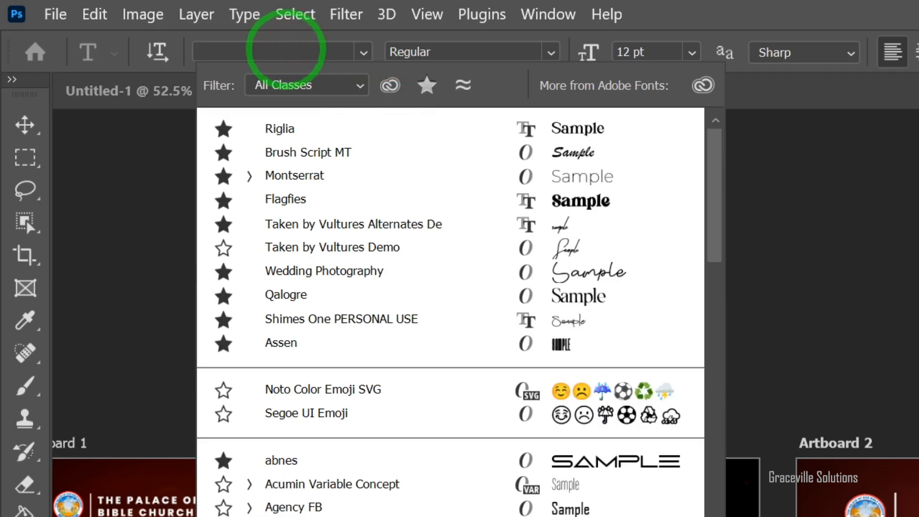
{"action": "type", "text": "POP"}
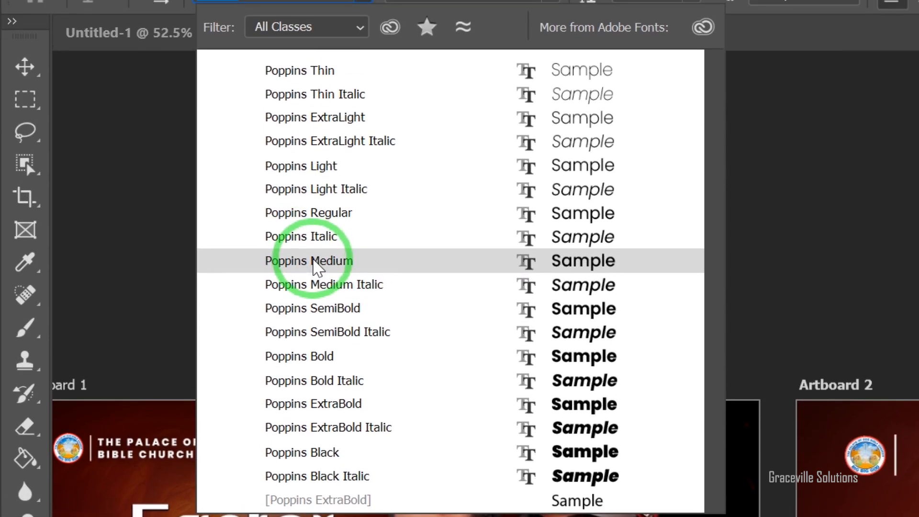
{"action": "left_click", "coordinate": [313, 261]}
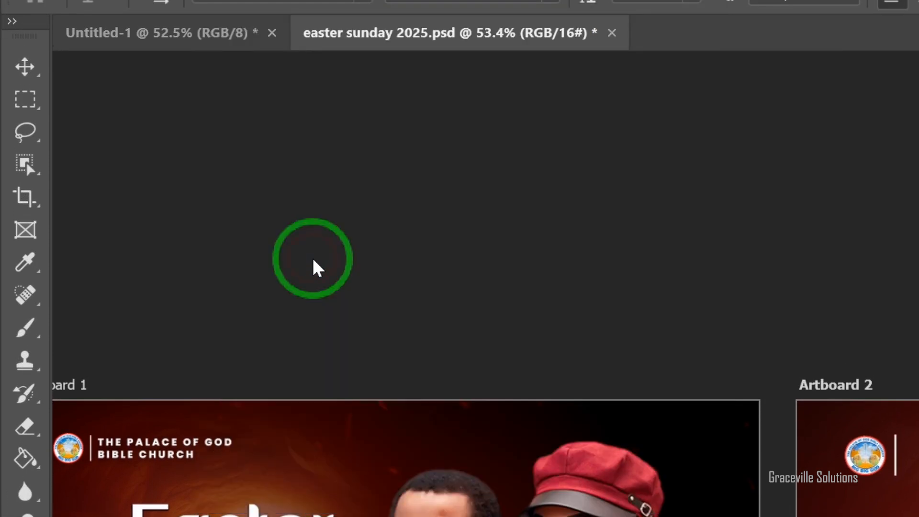
Move the church name up beside the logo, just right of the white divider line
{"action": "left_click", "coordinate": [25, 67]}
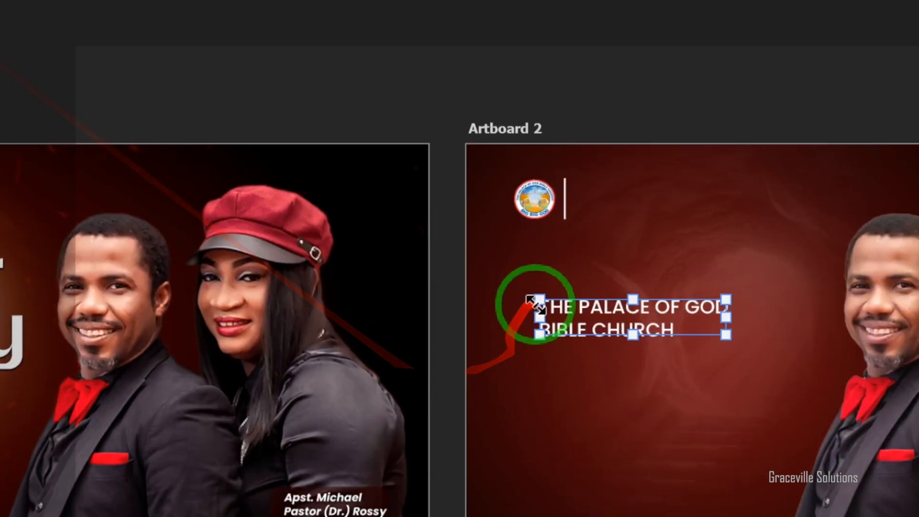
{"action": "scroll", "coordinate": [534, 303], "scroll_direction": "down", "scroll_amount": 2}
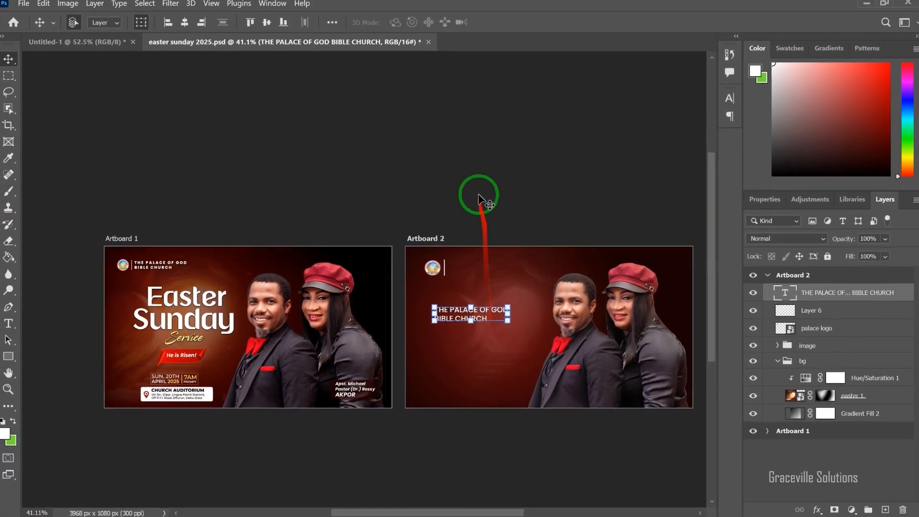
{"action": "left_click", "coordinate": [485, 174]}
{"action": "scroll", "coordinate": [474, 304], "scroll_direction": "up", "scroll_amount": 4}
{"action": "left_click_drag", "start_coordinate": [466, 314], "coordinate": [496, 240]}
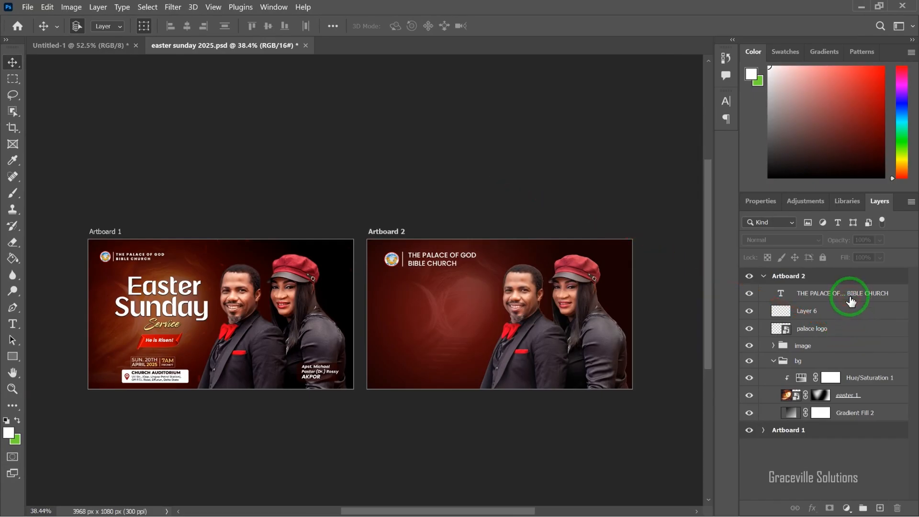
Group the church name text, Layer 6 and palace logo layers, and name the group logo
{"action": "left_click", "coordinate": [850, 301]}
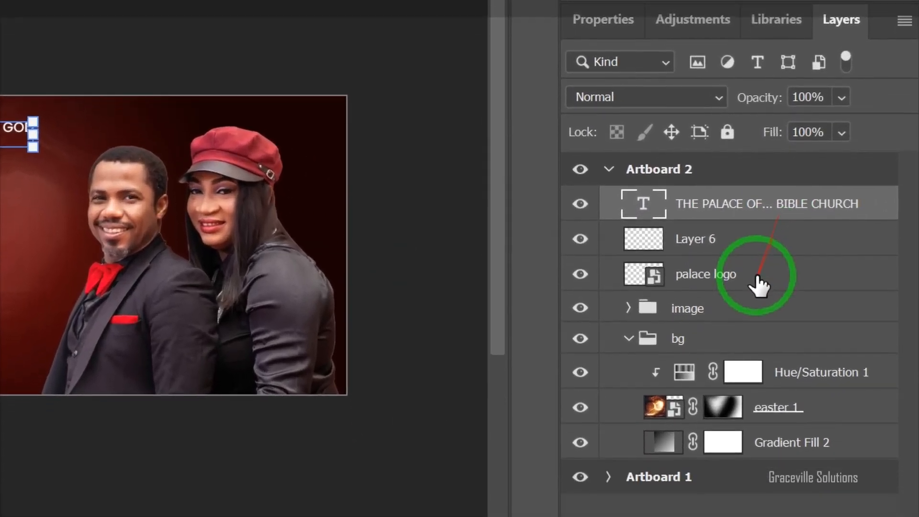
{"action": "left_click", "coordinate": [759, 286], "text": "shift"}
{"action": "key", "text": "ctrl+g"}
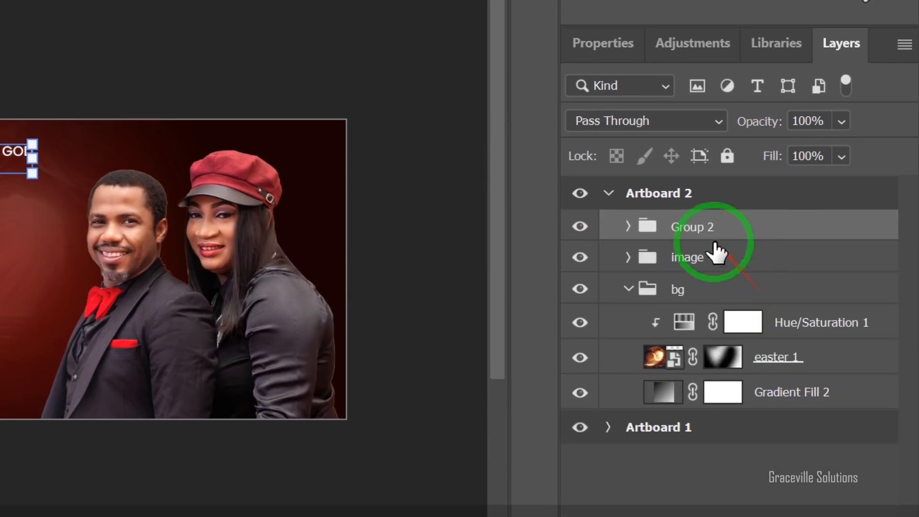
{"action": "double_click", "coordinate": [694, 186]}
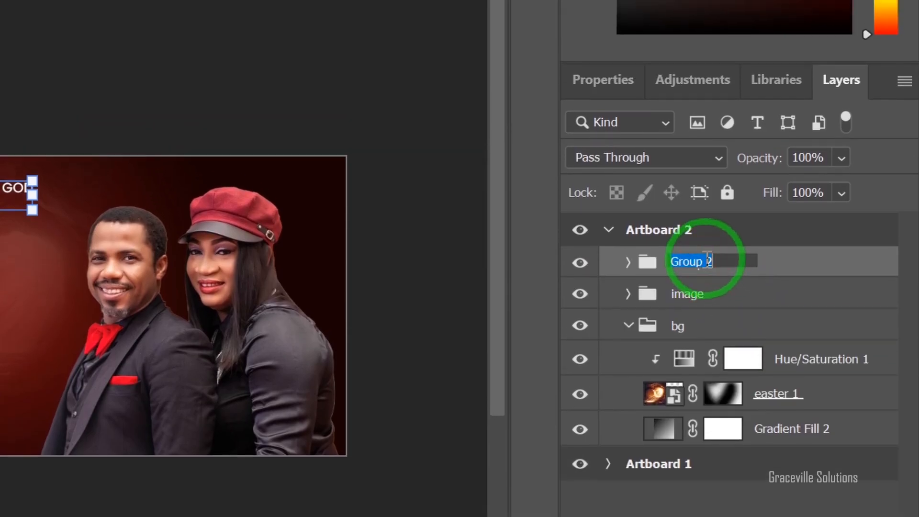
{"action": "key", "text": "Return"}
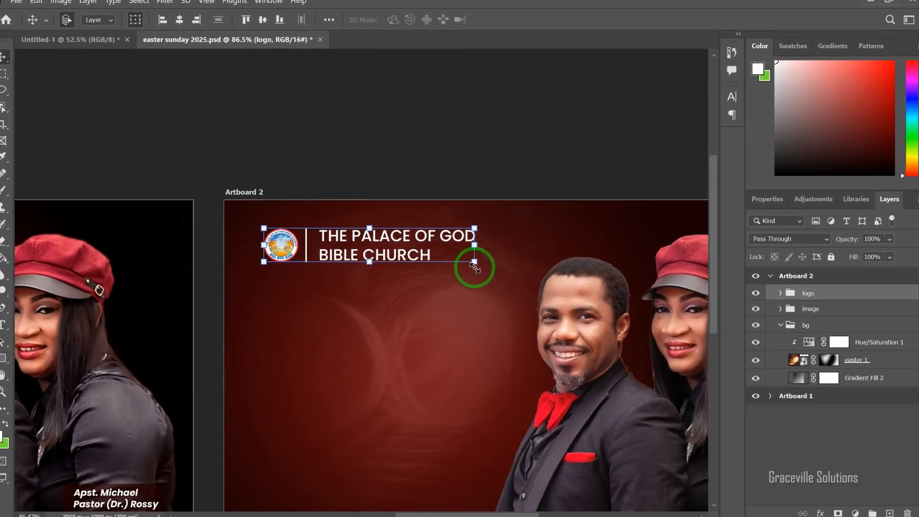
Scale the logo group down to about 60%, enlarge it again by about 115%, and deselect it
{"action": "left_click_drag", "start_coordinate": [461, 257], "coordinate": [391, 267]}
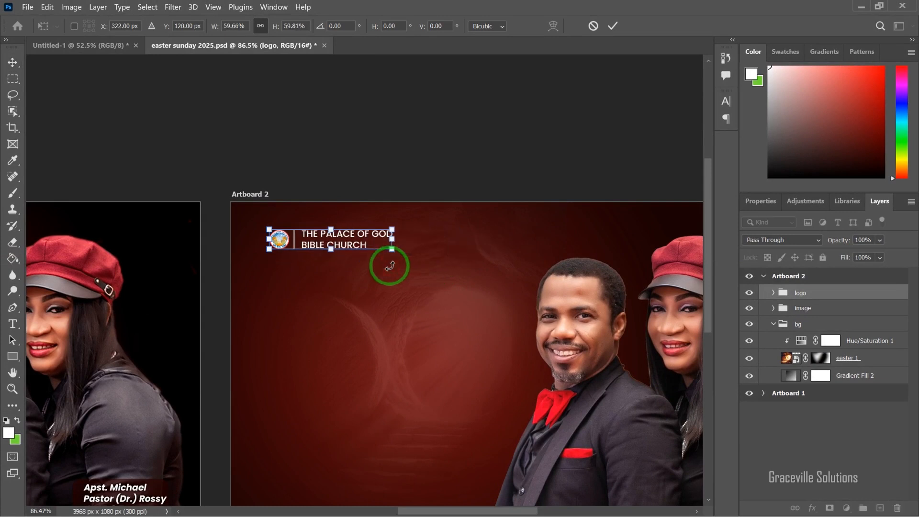
{"action": "scroll", "coordinate": [390, 266], "scroll_direction": "down", "scroll_amount": 3}
{"action": "key", "text": "Return"}
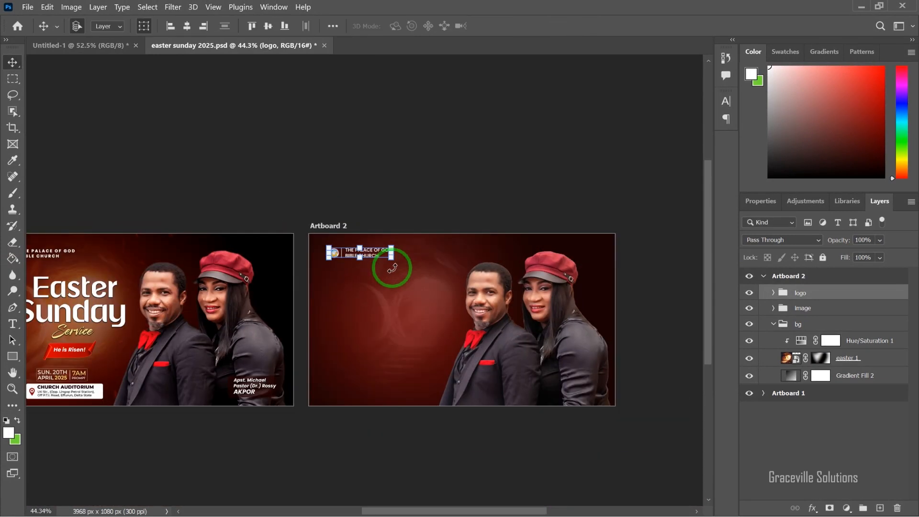
{"action": "left_click_drag", "start_coordinate": [391, 260], "coordinate": [400, 263]}
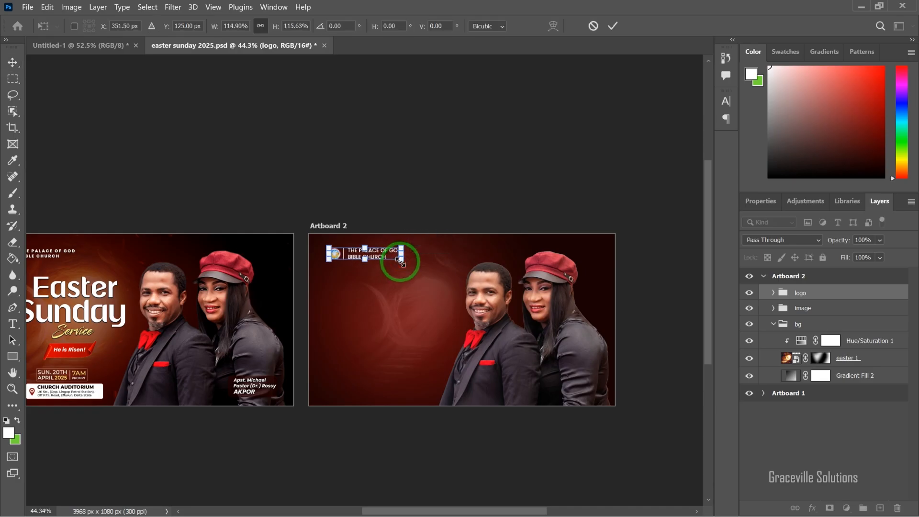
{"action": "key", "text": "Return"}
{"action": "scroll", "coordinate": [386, 280], "scroll_direction": "up", "scroll_amount": 2}
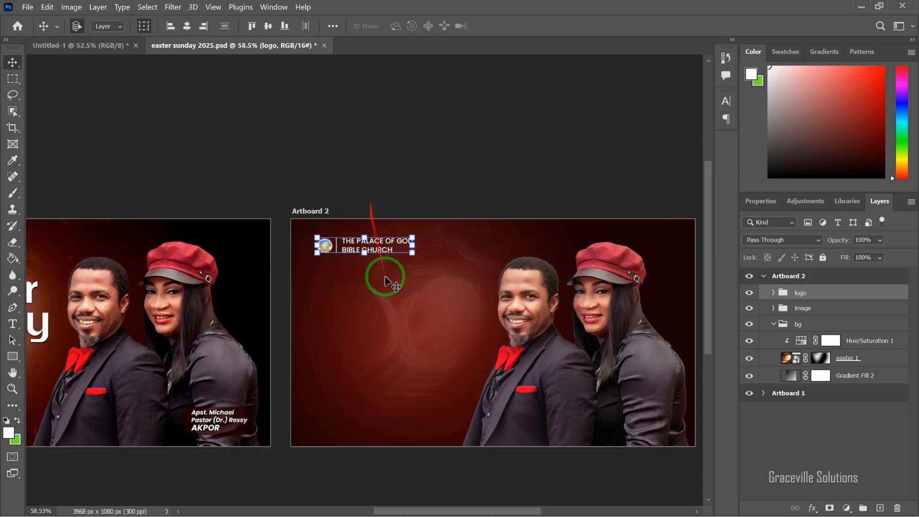
{"action": "scroll", "coordinate": [402, 286], "scroll_direction": "down", "scroll_amount": 3}
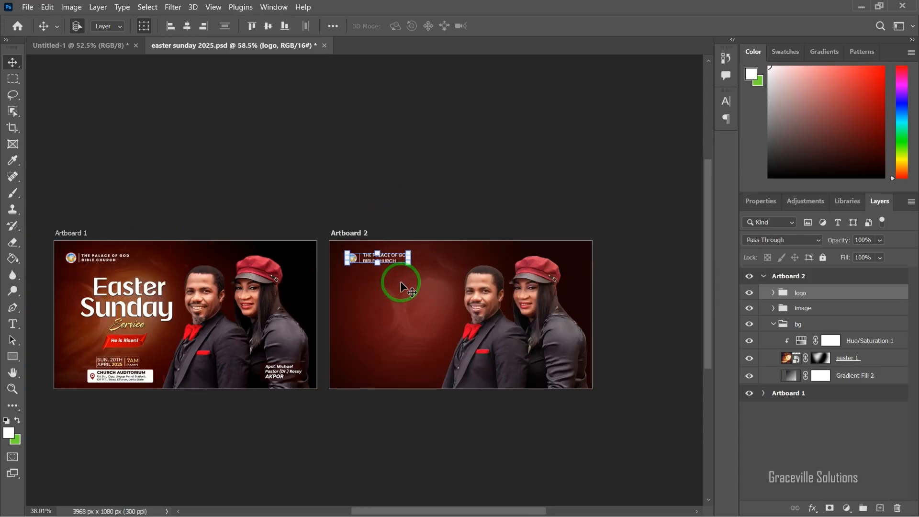
{"action": "left_click", "coordinate": [396, 190]}
{"action": "scroll", "coordinate": [396, 194], "scroll_direction": "down", "scroll_amount": 1}
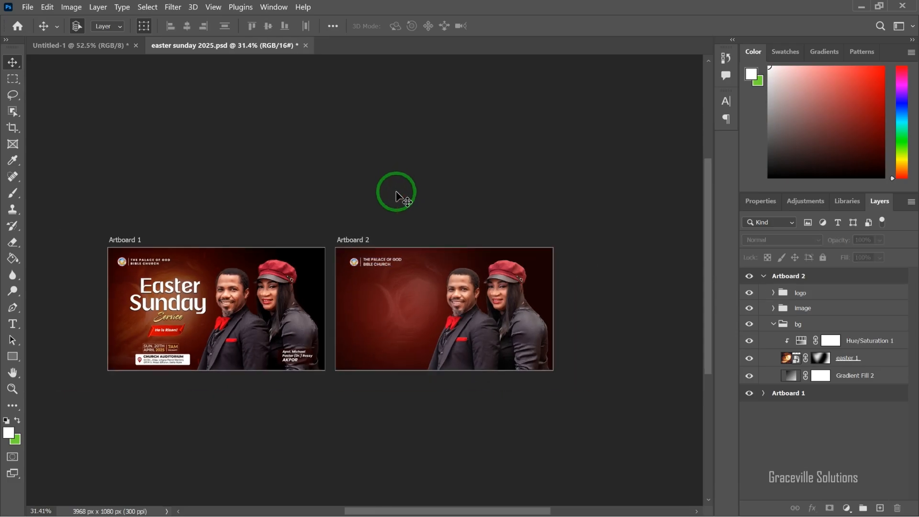
Add the horizontal text Happy to Artboard 2 in the empty area beside the couple
{"action": "scroll", "coordinate": [396, 194], "scroll_direction": "up", "scroll_amount": 1}
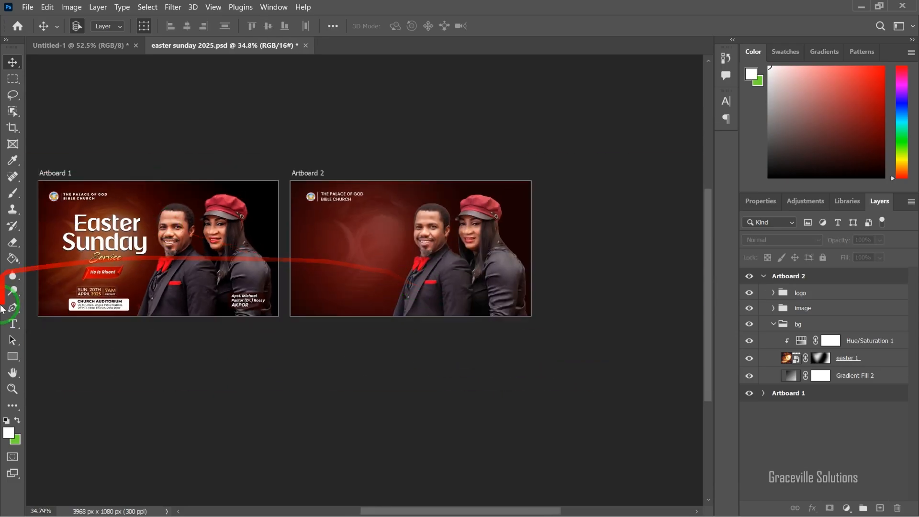
{"action": "left_click", "coordinate": [16, 326]}
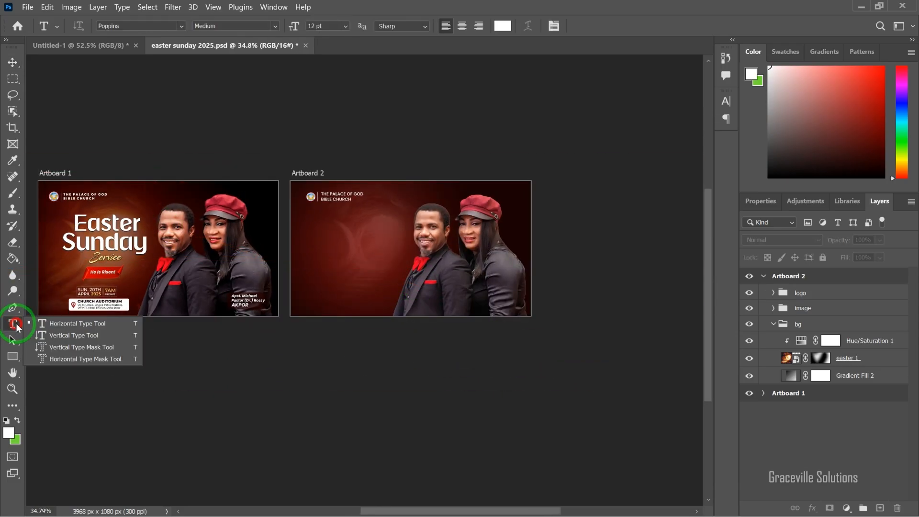
{"action": "left_click", "coordinate": [113, 324]}
{"action": "left_click", "coordinate": [344, 249]}
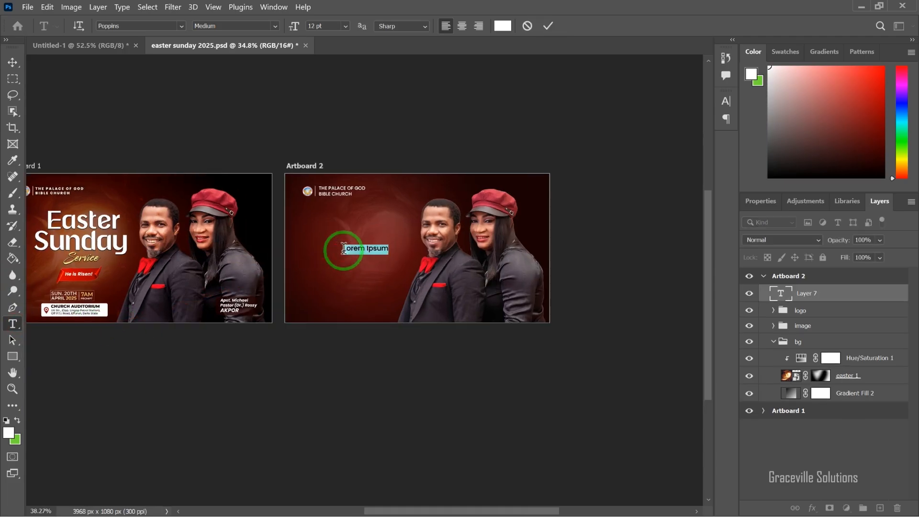
{"action": "scroll", "coordinate": [343, 249], "scroll_direction": "up", "scroll_amount": 3}
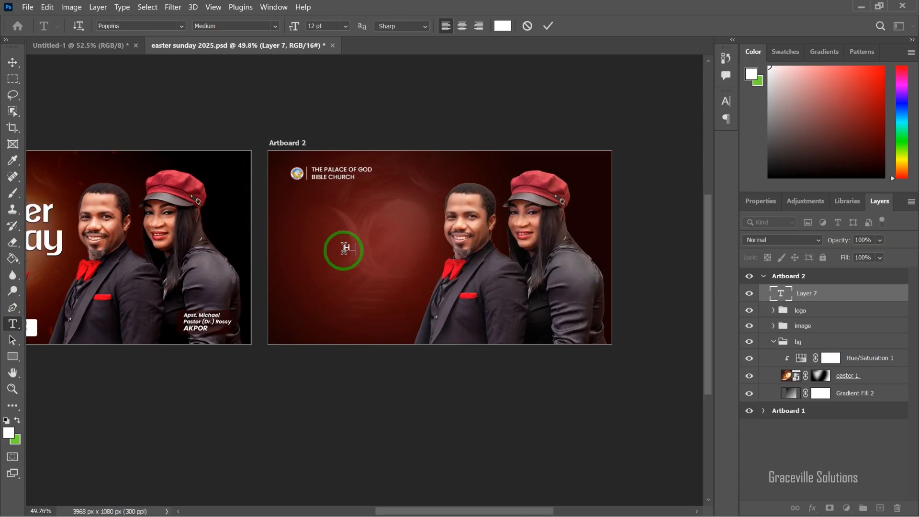
{"action": "scroll", "coordinate": [344, 250], "scroll_direction": "down", "scroll_amount": 3}
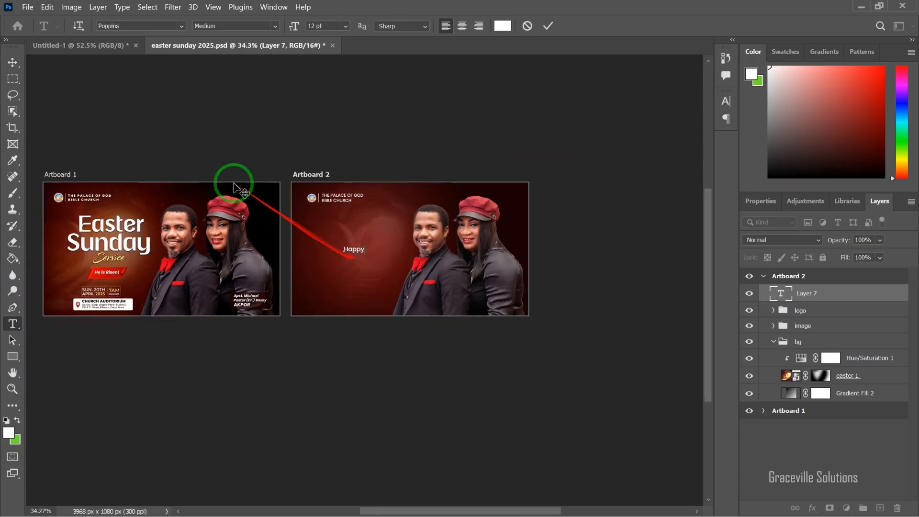
{"action": "left_click", "coordinate": [13, 62]}
Enlarge the Happy text to about 31.71 pt, keeping it between the church name and the couple
{"action": "scroll", "coordinate": [367, 250], "scroll_direction": "up", "scroll_amount": 3}
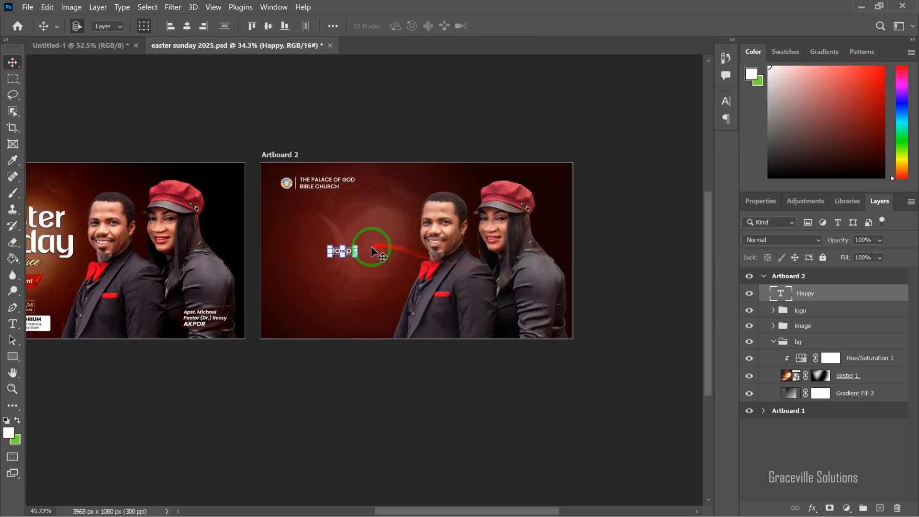
{"action": "left_click_drag", "start_coordinate": [408, 244], "coordinate": [470, 228]}
{"action": "key", "text": "Return"}
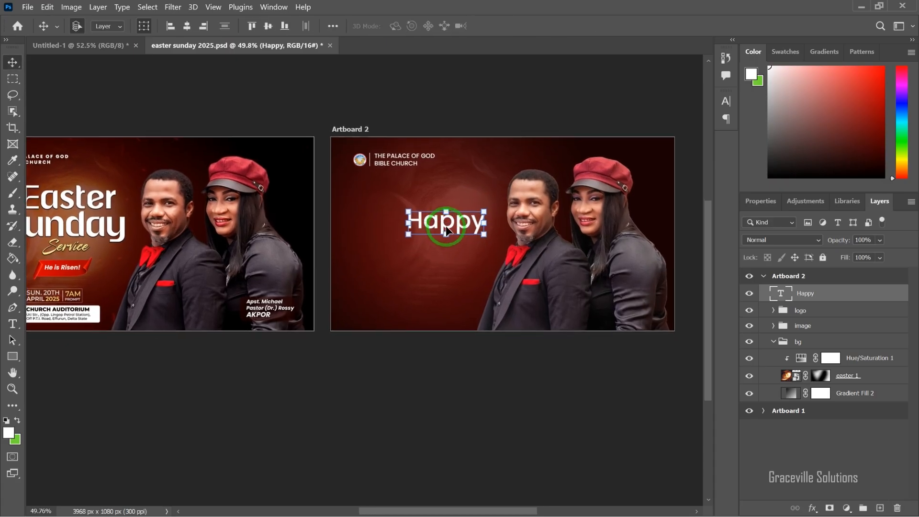
Select the whole word Happy and change its font to Quilla Regular
{"action": "double_click", "coordinate": [452, 220]}
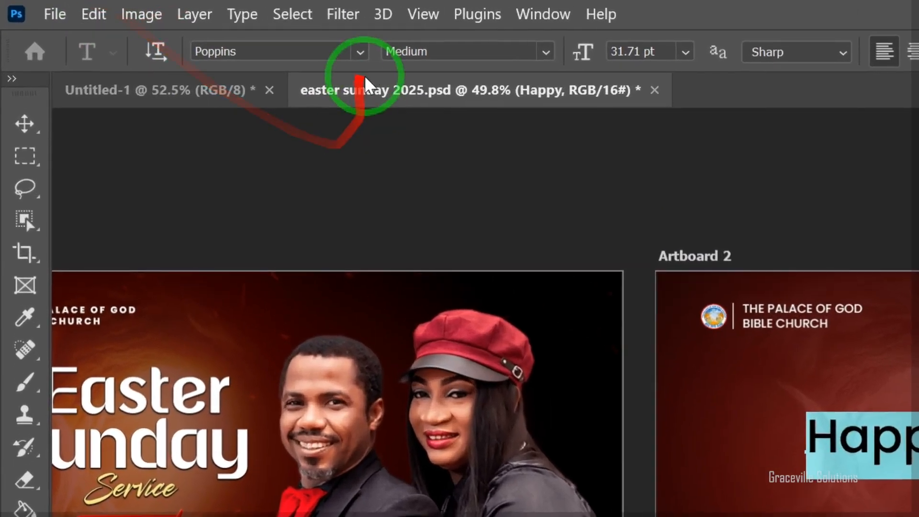
{"action": "left_click", "coordinate": [181, 26]}
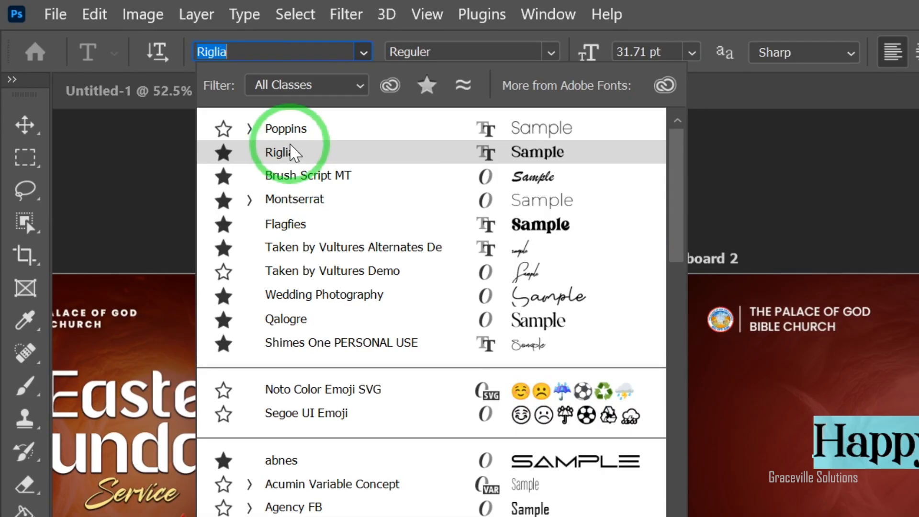
{"action": "type", "text": "qua"}
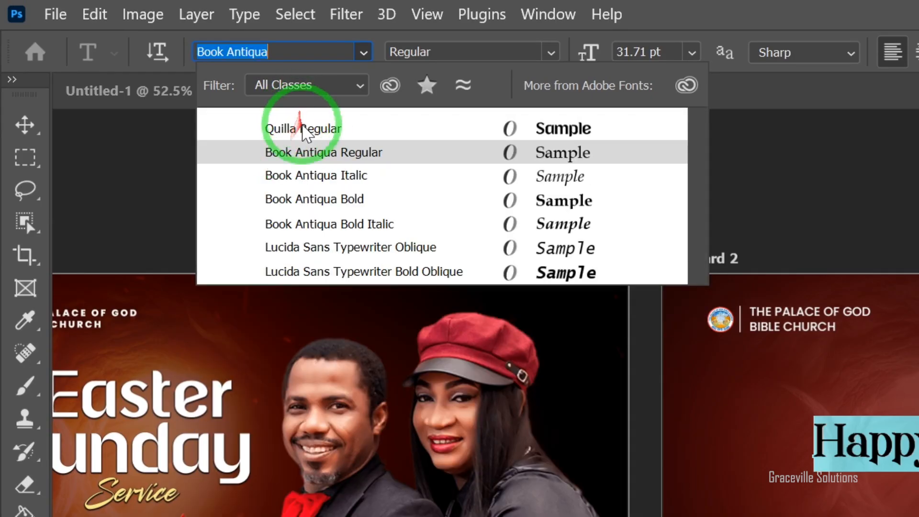
{"action": "left_click", "coordinate": [304, 129]}
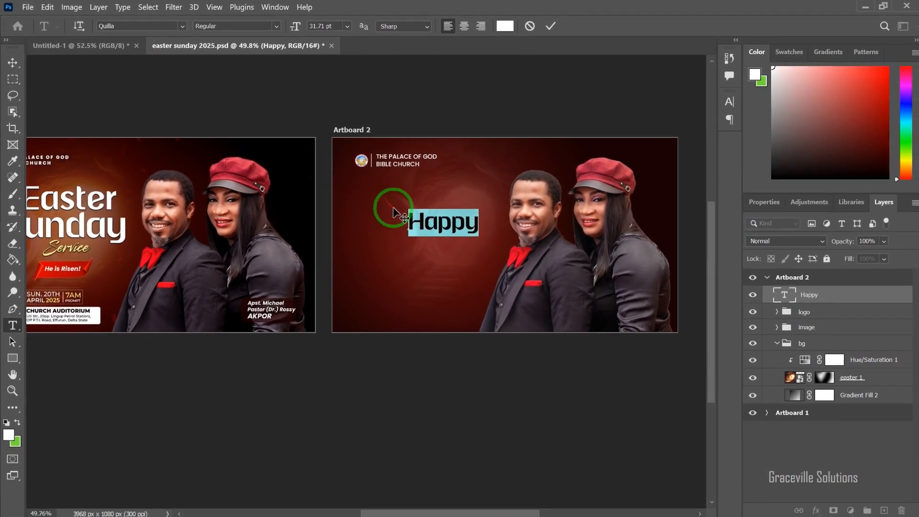
Enlarge the Happy text to about 40.42 pt, keeping it between the church name and the couple
{"action": "scroll", "coordinate": [788, 411], "scroll_direction": "down", "scroll_amount": 3}
{"action": "left_click", "coordinate": [549, 26]}
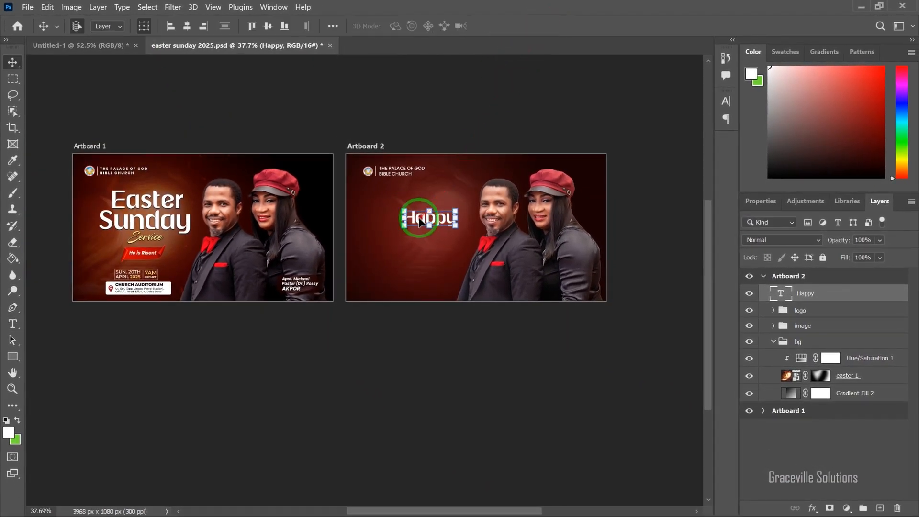
{"action": "key", "text": "v"}
{"action": "scroll", "coordinate": [420, 216], "scroll_direction": "up", "scroll_amount": 2}
{"action": "left_click_drag", "start_coordinate": [402, 232], "coordinate": [383, 236]}
{"action": "key", "text": "Return"}
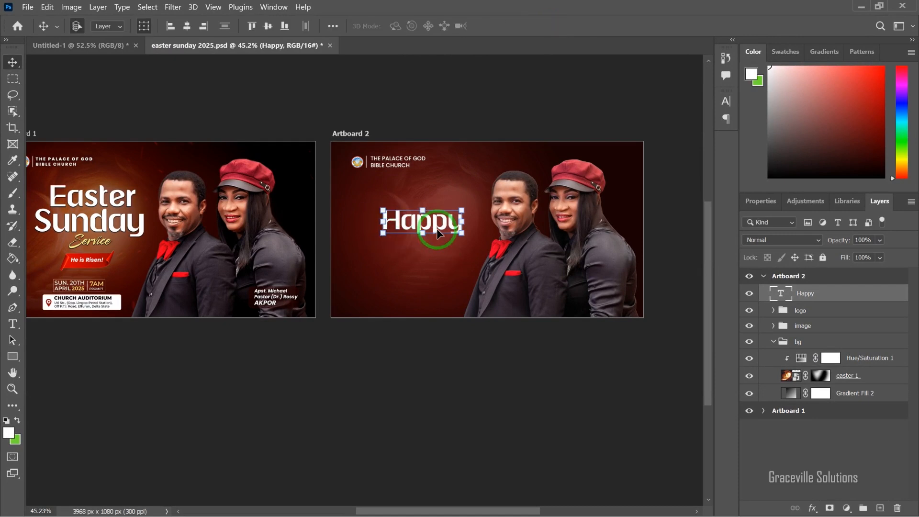
Duplicate the Happy text directly below the original and change the copy's wording to Sunday
{"action": "left_click_drag", "start_coordinate": [441, 229], "coordinate": [438, 249]}
{"action": "double_click", "coordinate": [438, 247]}
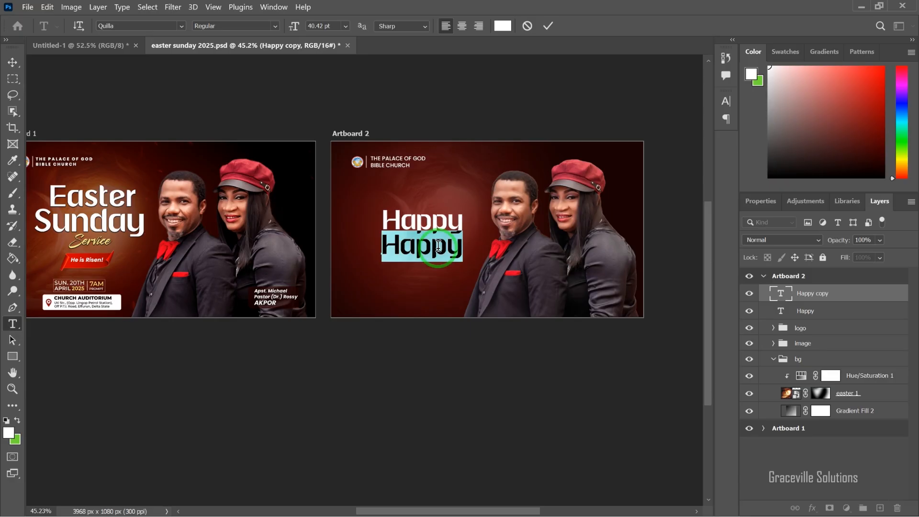
{"action": "left_click", "coordinate": [438, 246]}
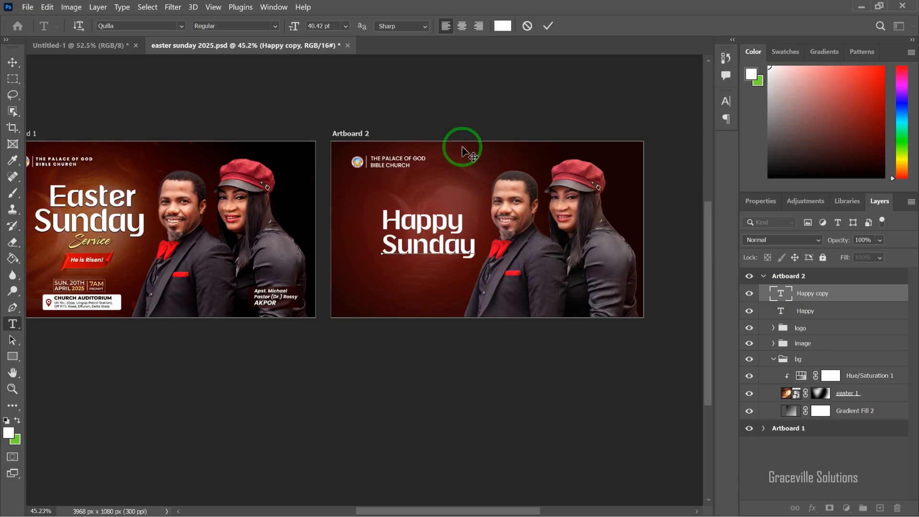
{"action": "key", "text": "v"}
{"action": "scroll", "coordinate": [344, 213], "scroll_direction": "up", "scroll_amount": 1}
{"action": "scroll", "coordinate": [410, 210], "scroll_direction": "down", "scroll_amount": 2}
{"action": "scroll", "coordinate": [410, 212], "scroll_direction": "up", "scroll_amount": 2}
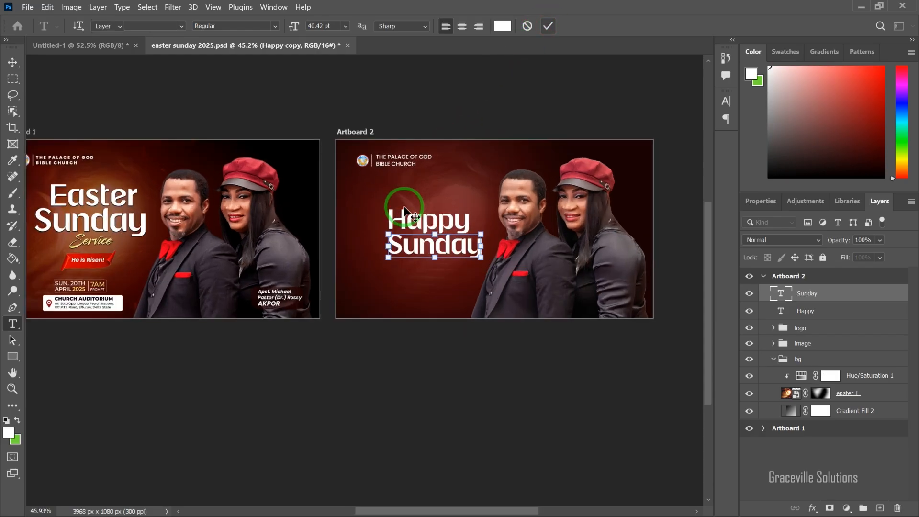
{"action": "scroll", "coordinate": [410, 213], "scroll_direction": "down", "scroll_amount": 3}
{"action": "scroll", "coordinate": [410, 218], "scroll_direction": "up", "scroll_amount": 2}
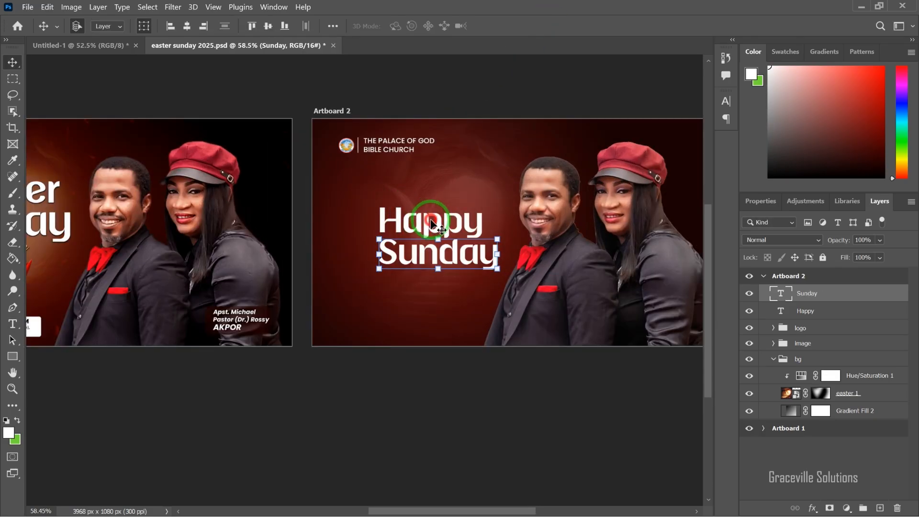
Replace the word Happy above Sunday with Easter
{"action": "left_click", "coordinate": [432, 224]}
{"action": "double_click", "coordinate": [431, 221]}
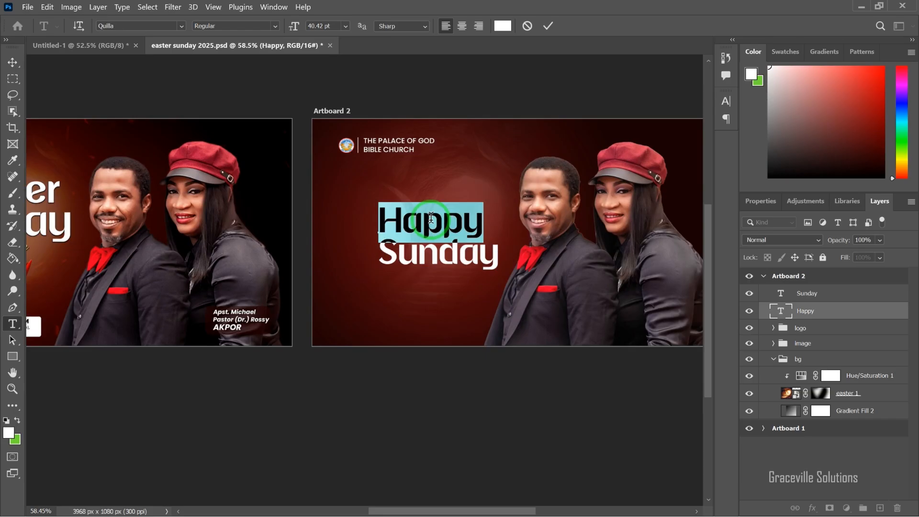
{"action": "type", "text": "Easter"}
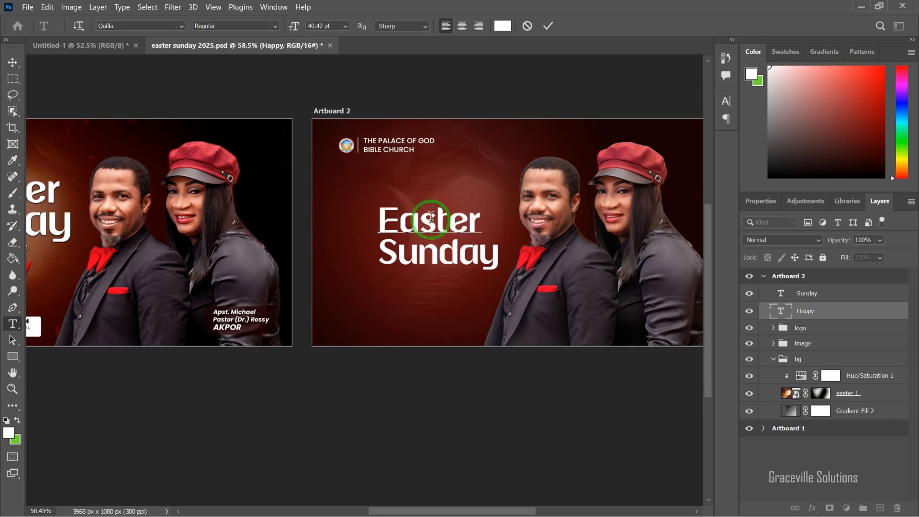
{"action": "left_click", "coordinate": [549, 26]}
{"action": "key", "text": "v"}
{"action": "scroll", "coordinate": [437, 197], "scroll_direction": "down", "scroll_amount": 4}
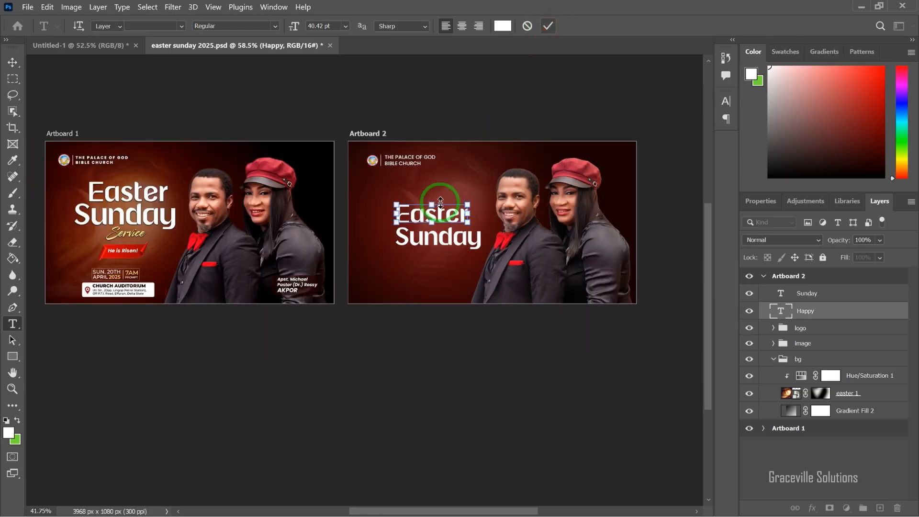
Enlarge the Sunday text and arrange the two-line headline with Easter centred above Sunday, below the church name
{"action": "scroll", "coordinate": [437, 206], "scroll_direction": "up", "scroll_amount": 1}
{"action": "left_click", "coordinate": [411, 242]}
{"action": "left_click_drag", "start_coordinate": [390, 252], "coordinate": [368, 258]}
{"action": "scroll", "coordinate": [281, 244], "scroll_direction": "down", "scroll_amount": 3}
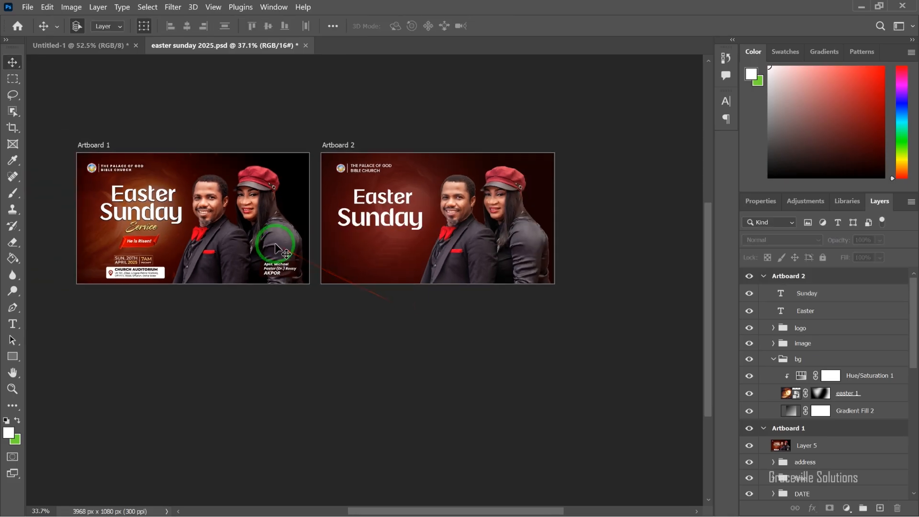
{"action": "scroll", "coordinate": [283, 245], "scroll_direction": "up", "scroll_amount": 3}
{"action": "left_click_drag", "start_coordinate": [393, 240], "coordinate": [390, 258]}
{"action": "scroll", "coordinate": [390, 261], "scroll_direction": "down", "scroll_amount": 2}
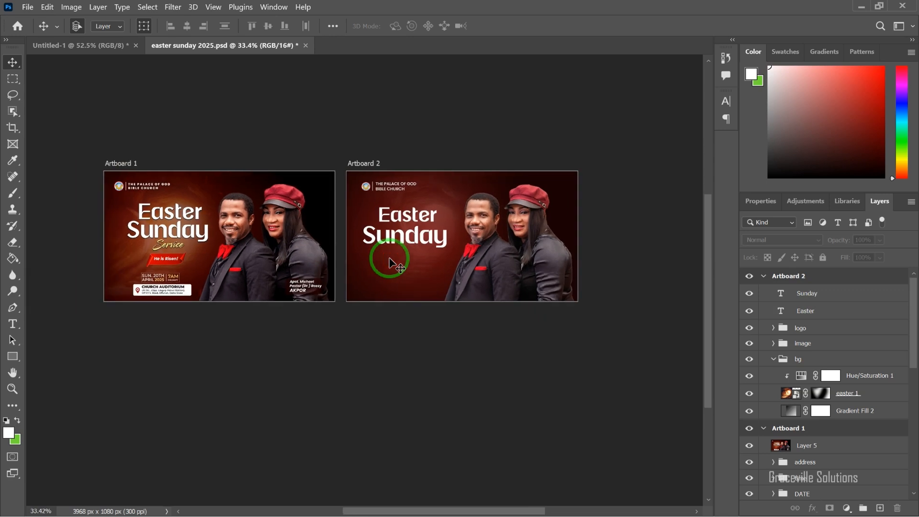
{"action": "scroll", "coordinate": [391, 259], "scroll_direction": "up", "scroll_amount": 4}
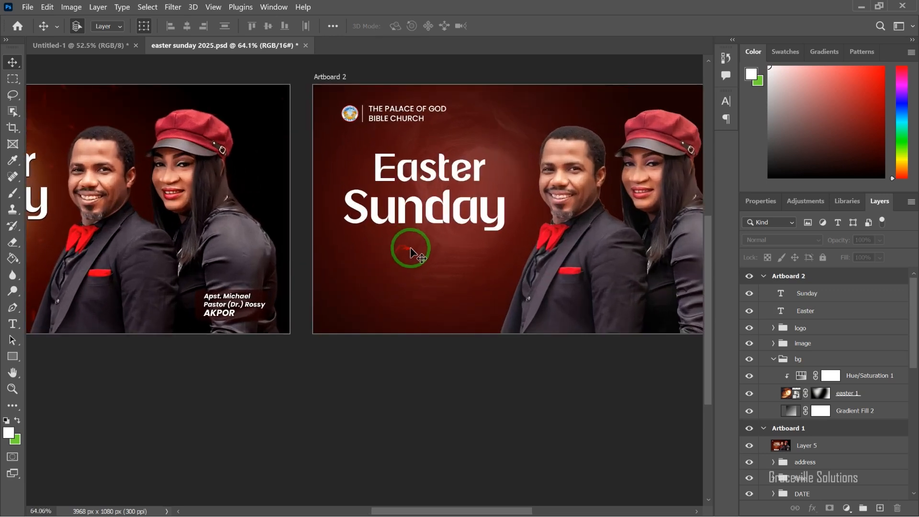
Add the horizontal text Service in the empty area beneath Sunday on Artboard 2
{"action": "left_click", "coordinate": [14, 328]}
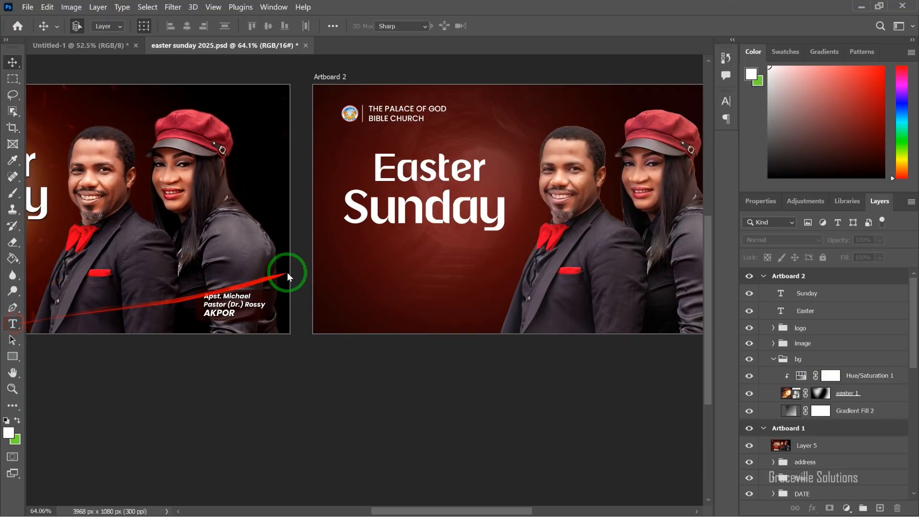
{"action": "left_click", "coordinate": [380, 246]}
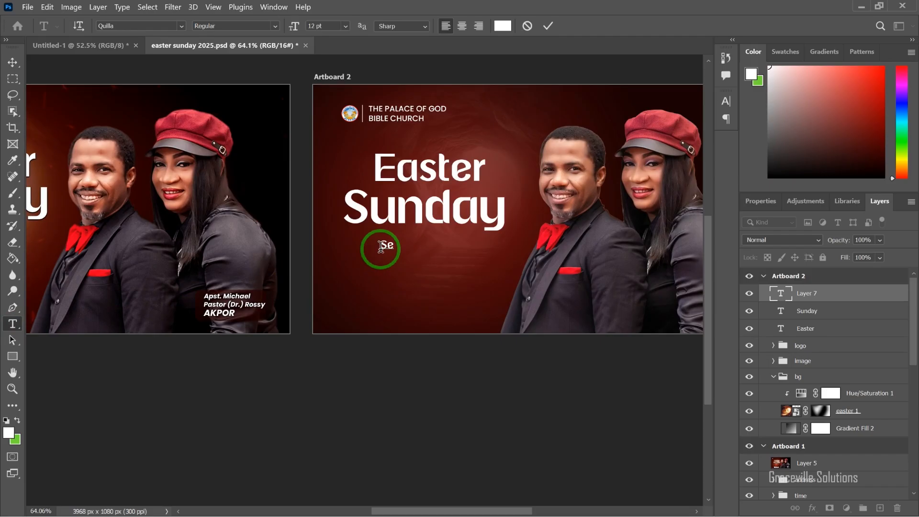
{"action": "type", "text": "Service"}
{"action": "left_click", "coordinate": [548, 26]}
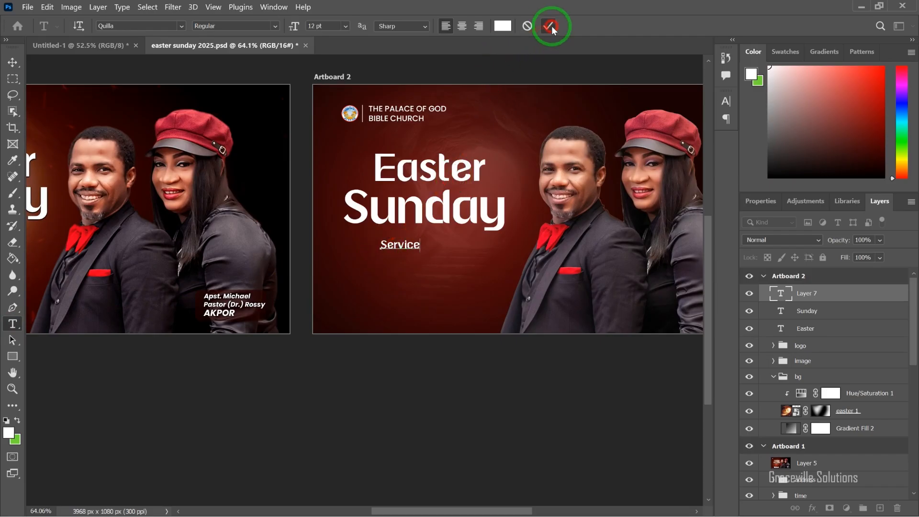
Change the font of the whole word Service to Barett Street Regular
{"action": "left_click", "coordinate": [405, 245]}
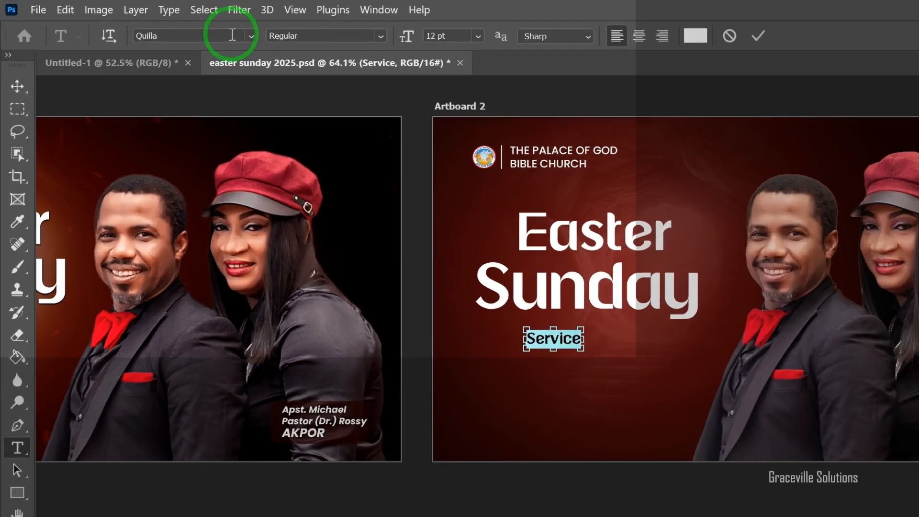
{"action": "left_click", "coordinate": [168, 26]}
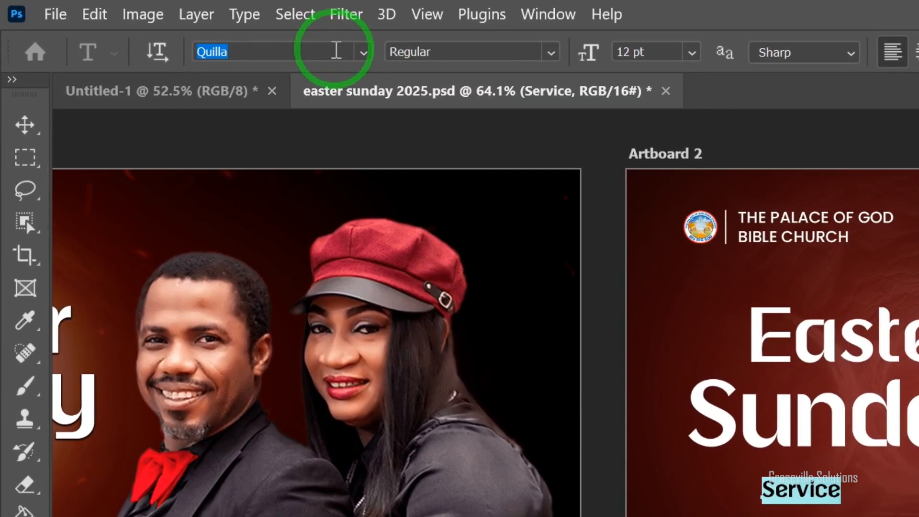
{"action": "type", "text": "ba"}
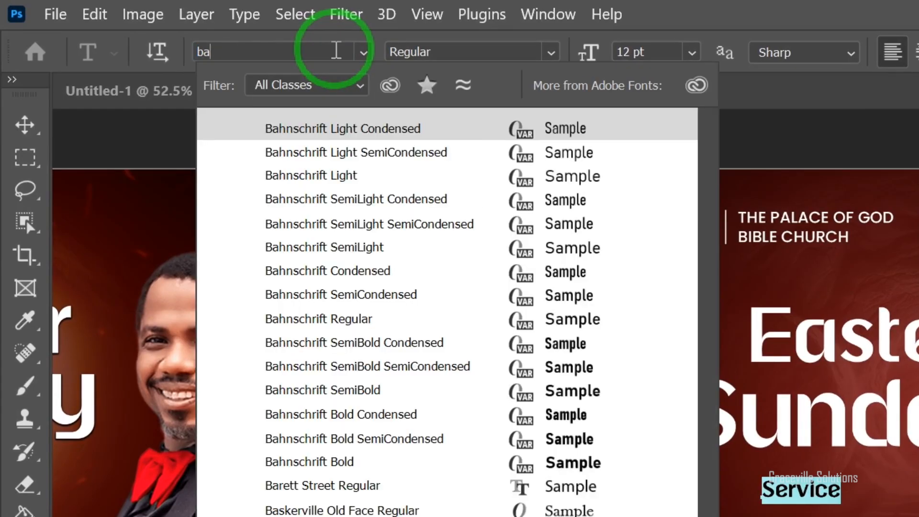
{"action": "type", "text": "rret"}
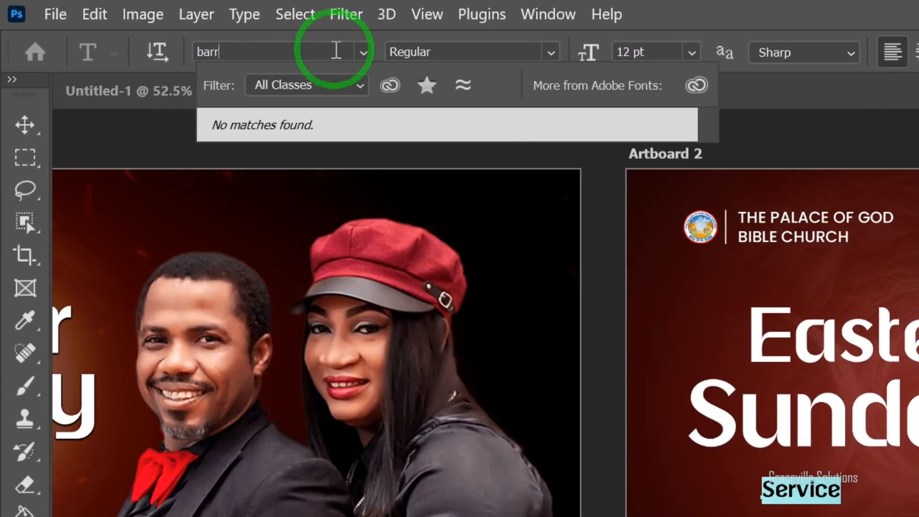
{"action": "key", "text": "BackSpace"}
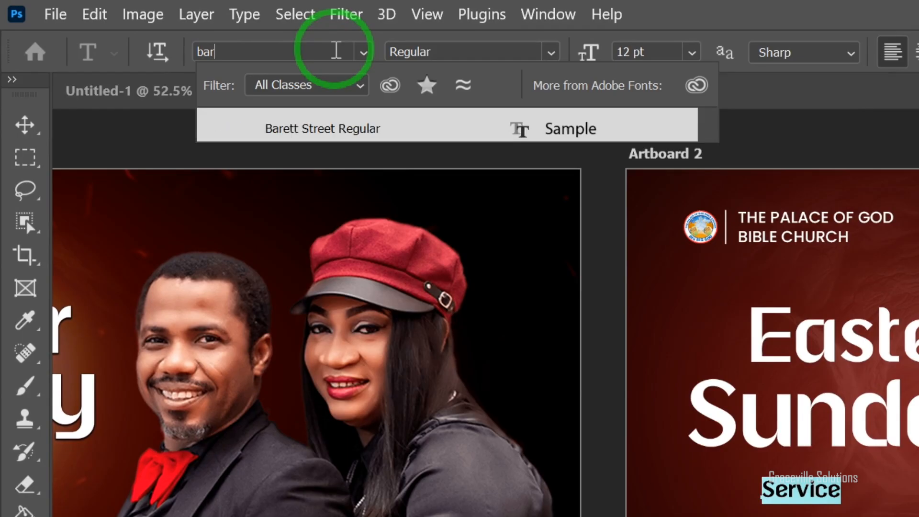
{"action": "left_click", "coordinate": [318, 129]}
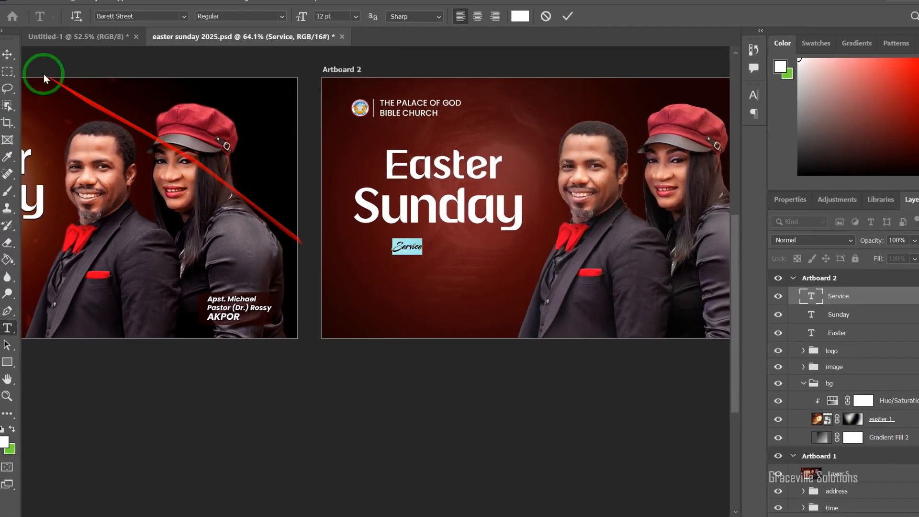
{"action": "left_click", "coordinate": [7, 54]}
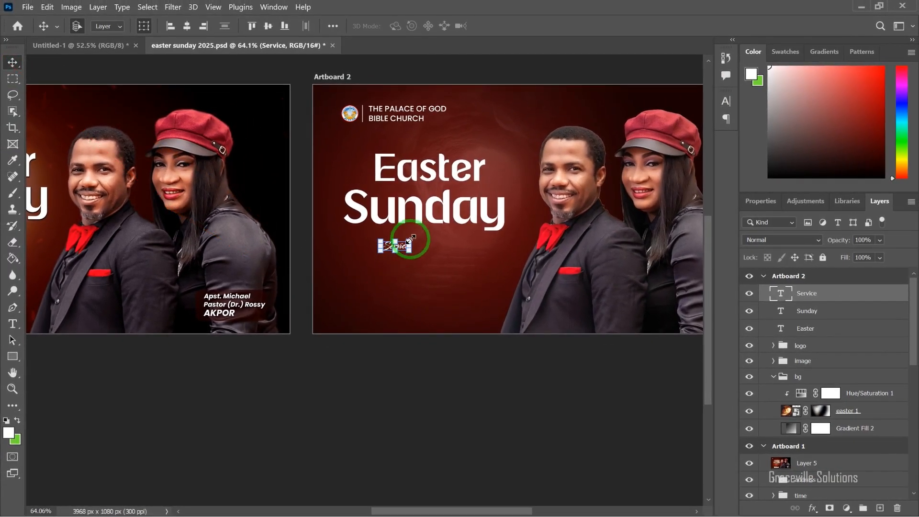
Enlarge the Service text to about 25.96 pt and place it centred just beneath Sunday
{"action": "left_click_drag", "start_coordinate": [410, 238], "coordinate": [444, 227]}
{"action": "scroll", "coordinate": [407, 244], "scroll_direction": "down", "scroll_amount": 2}
{"action": "key", "text": "Return"}
{"action": "left_click_drag", "start_coordinate": [402, 256], "coordinate": [454, 248]}
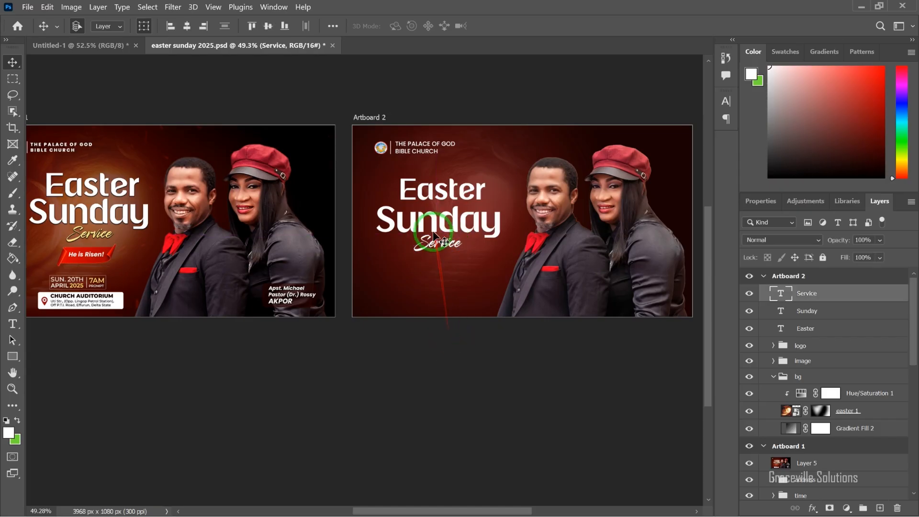
{"action": "scroll", "coordinate": [431, 230], "scroll_direction": "up", "scroll_amount": 2}
{"action": "scroll", "coordinate": [434, 235], "scroll_direction": "down", "scroll_amount": 2}
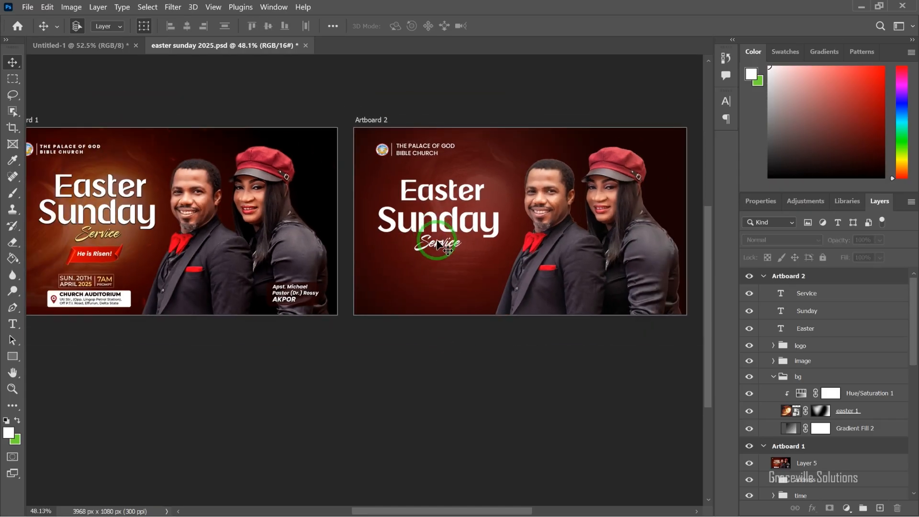
Change the colour of the Service text to yellow, #d5d721
{"action": "left_click", "coordinate": [437, 244]}
{"action": "scroll", "coordinate": [457, 280], "scroll_direction": "up", "scroll_amount": 3}
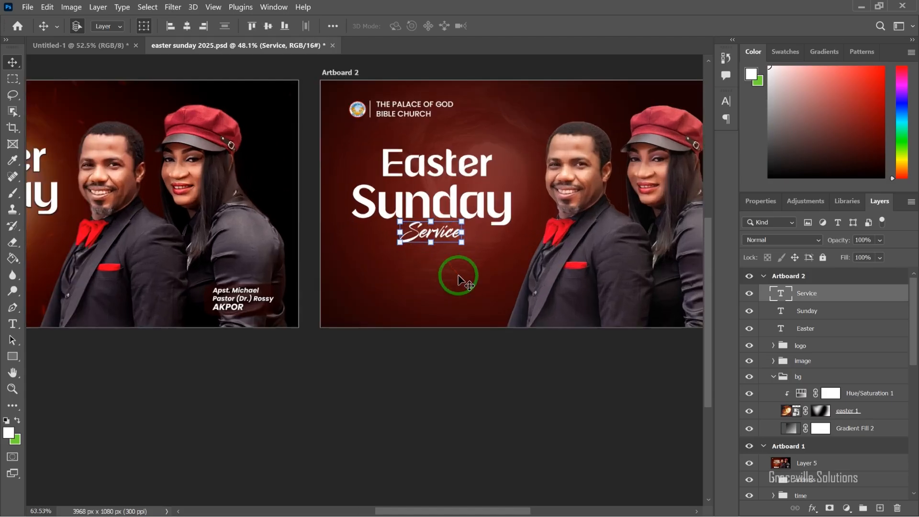
{"action": "scroll", "coordinate": [458, 280], "scroll_direction": "down", "scroll_amount": 2}
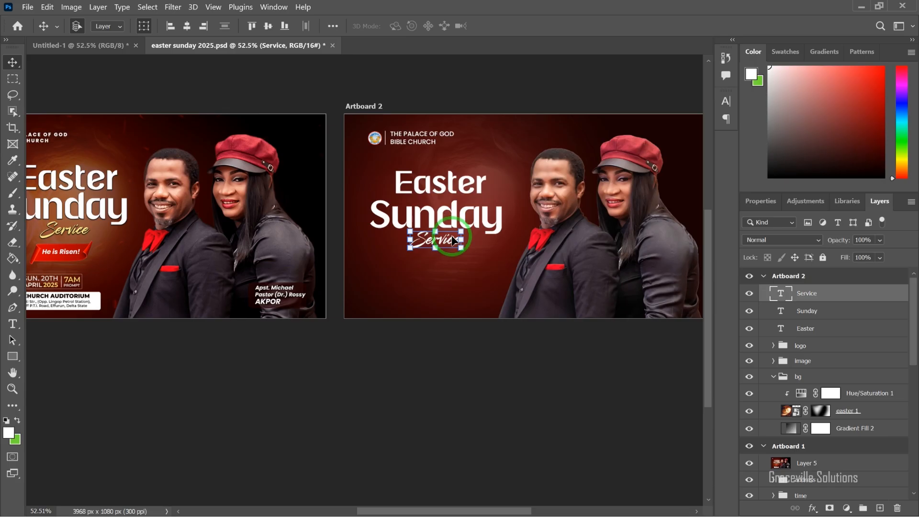
{"action": "scroll", "coordinate": [452, 235], "scroll_direction": "down", "scroll_amount": 2}
{"action": "scroll", "coordinate": [452, 235], "scroll_direction": "up", "scroll_amount": 2}
{"action": "scroll", "coordinate": [452, 236], "scroll_direction": "down", "scroll_amount": 1}
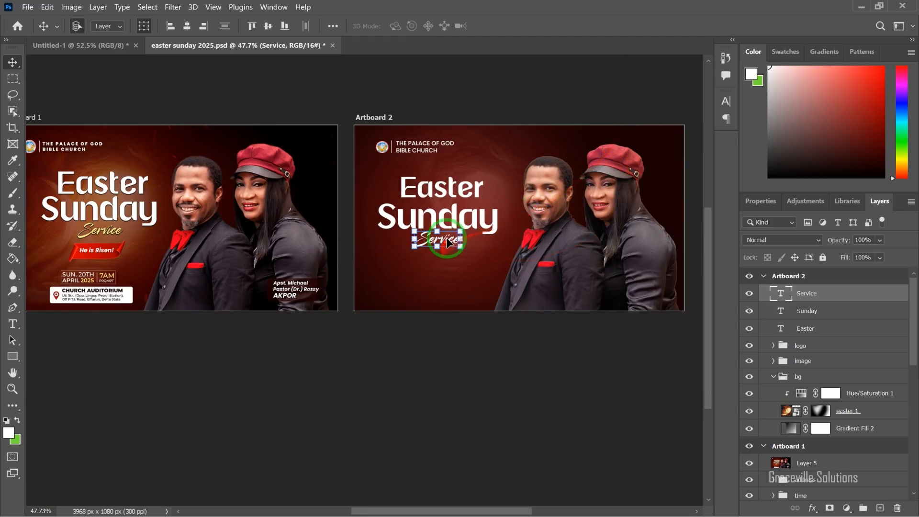
{"action": "double_click", "coordinate": [447, 242]}
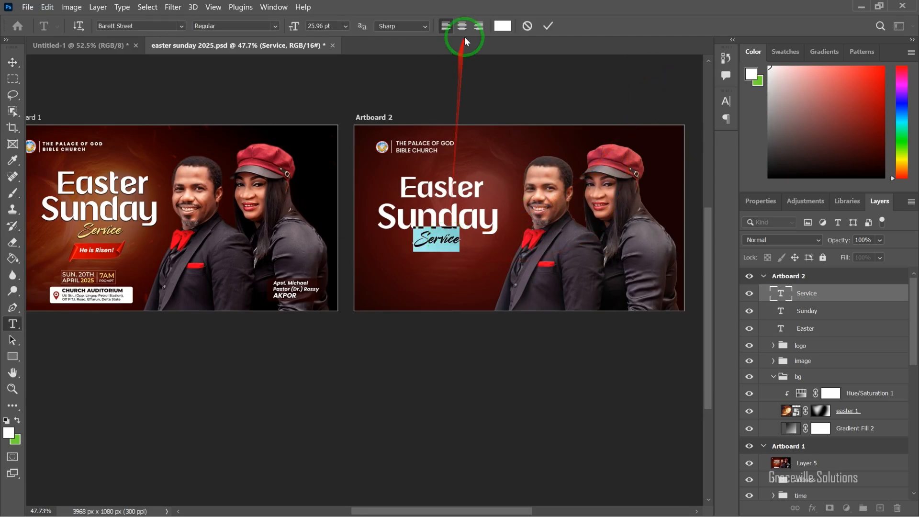
{"action": "left_click", "coordinate": [504, 26]}
{"action": "left_click_drag", "start_coordinate": [537, 285], "coordinate": [673, 242]}
{"action": "left_click", "coordinate": [690, 398]}
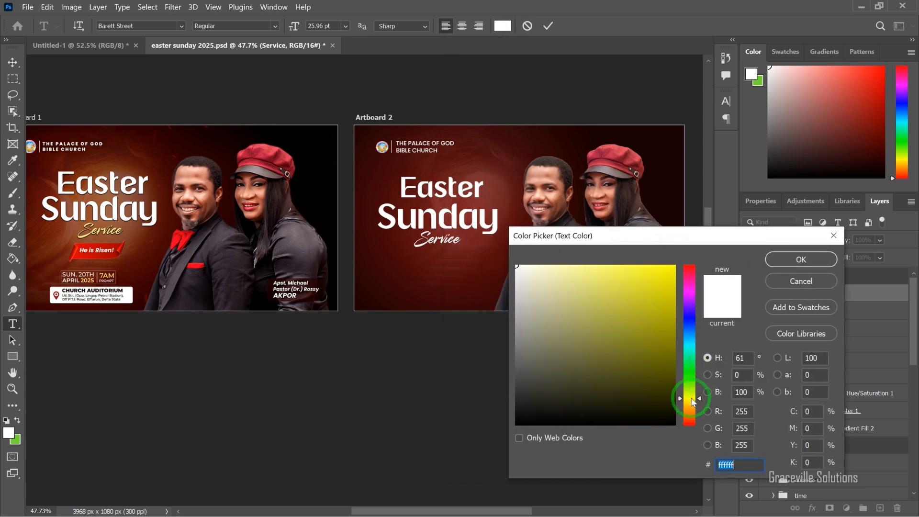
{"action": "left_click", "coordinate": [664, 337]}
{"action": "left_click_drag", "start_coordinate": [667, 311], "coordinate": [646, 281]}
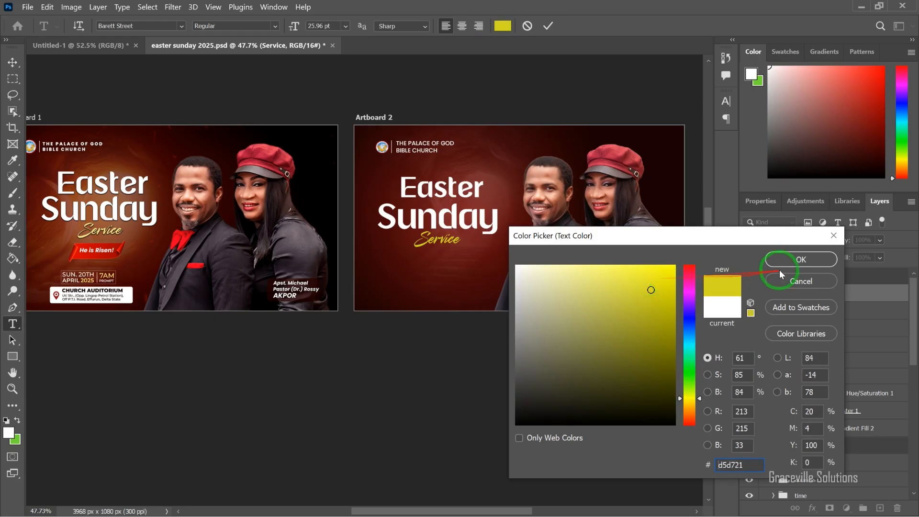
{"action": "left_click", "coordinate": [782, 261]}
{"action": "left_click", "coordinate": [548, 26]}
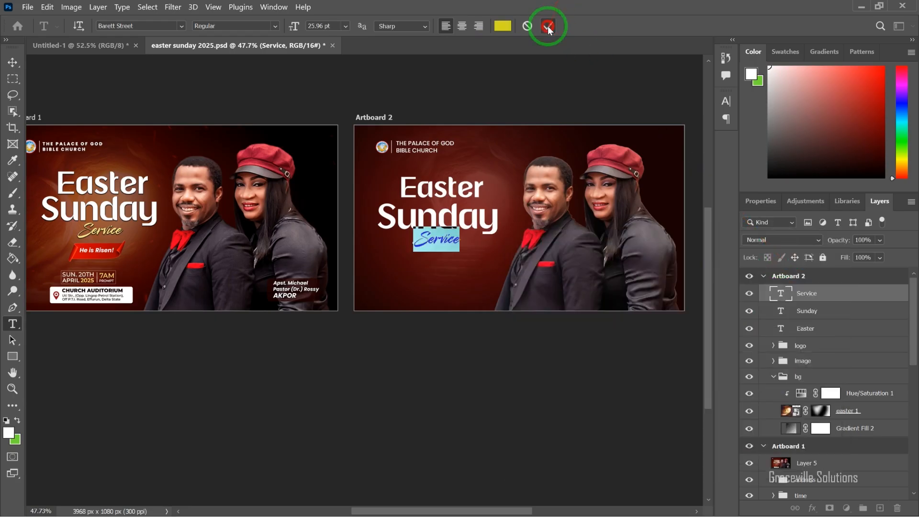
Scale the yellow Service text up to about 121% beneath Sunday and deselect it
{"action": "left_click", "coordinate": [12, 62]}
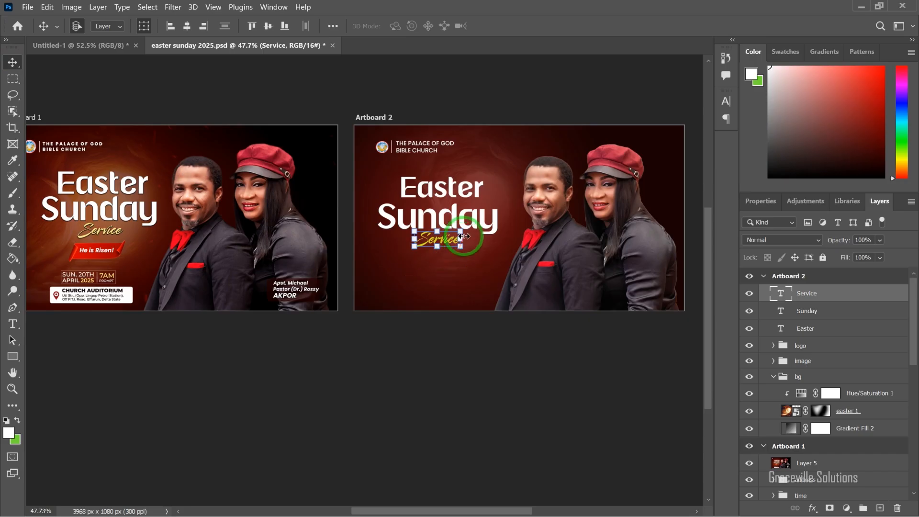
{"action": "left_click_drag", "start_coordinate": [461, 229], "coordinate": [471, 224]}
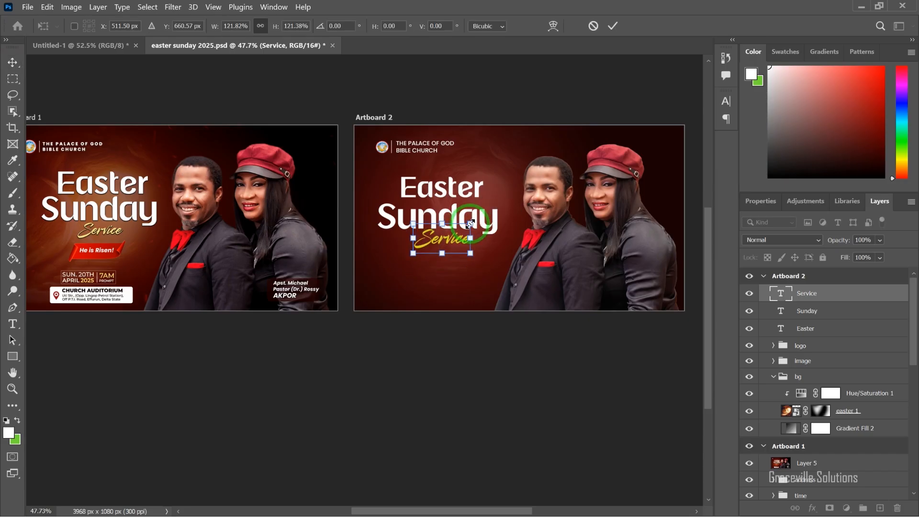
{"action": "key", "text": "Return"}
{"action": "scroll", "coordinate": [410, 351], "scroll_direction": "down", "scroll_amount": 3}
{"action": "left_click", "coordinate": [409, 356]}
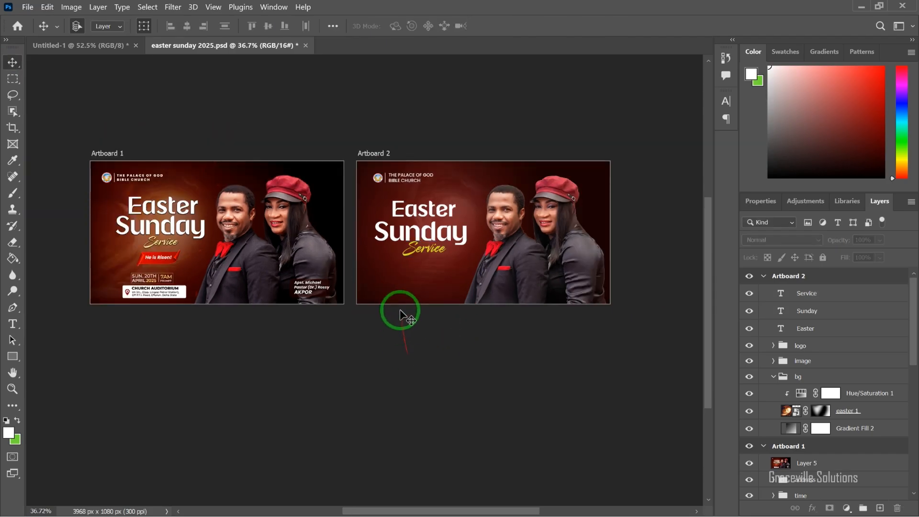
Group the Easter, Sunday and Service text layers on Artboard 2 and name the group Caption
{"action": "scroll", "coordinate": [400, 311], "scroll_direction": "up", "scroll_amount": 3}
{"action": "left_click", "coordinate": [433, 176]}
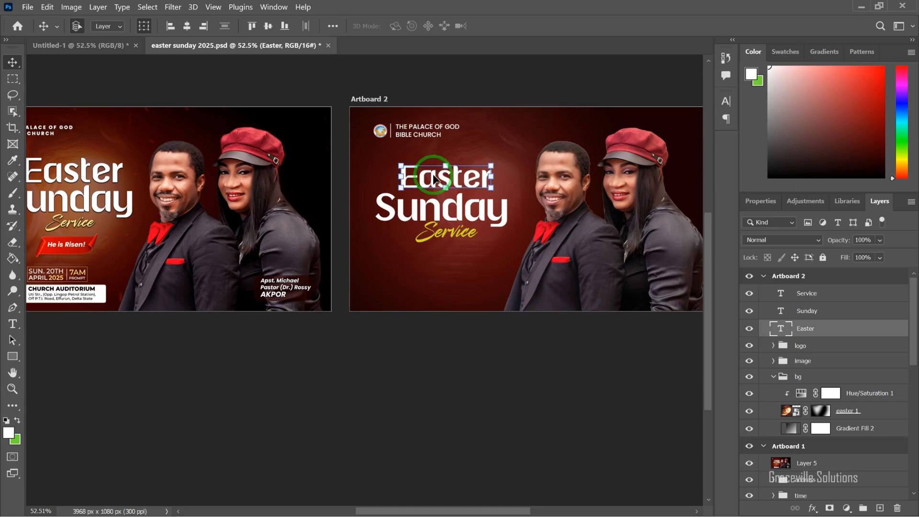
{"action": "scroll", "coordinate": [412, 389], "scroll_direction": "down", "scroll_amount": 1}
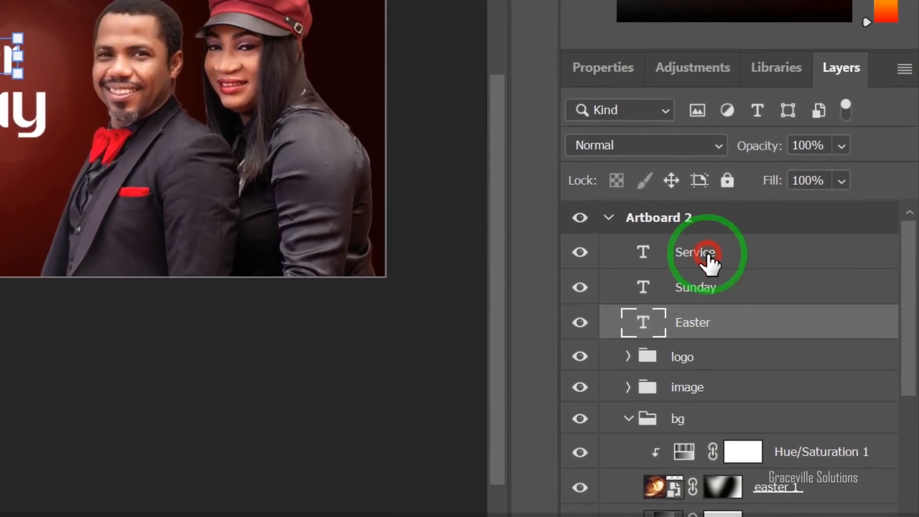
{"action": "left_click", "coordinate": [708, 255], "text": "shift"}
{"action": "key", "text": "ctrl+g"}
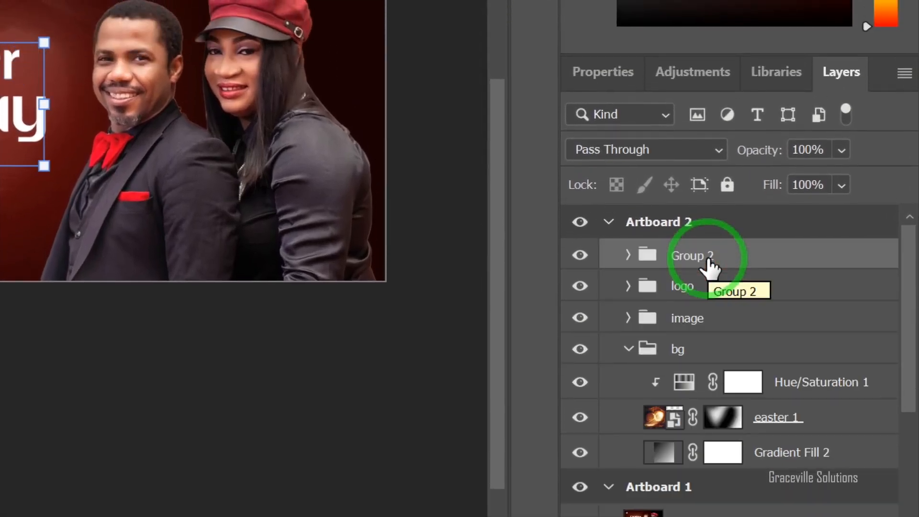
{"action": "double_click", "coordinate": [707, 253]}
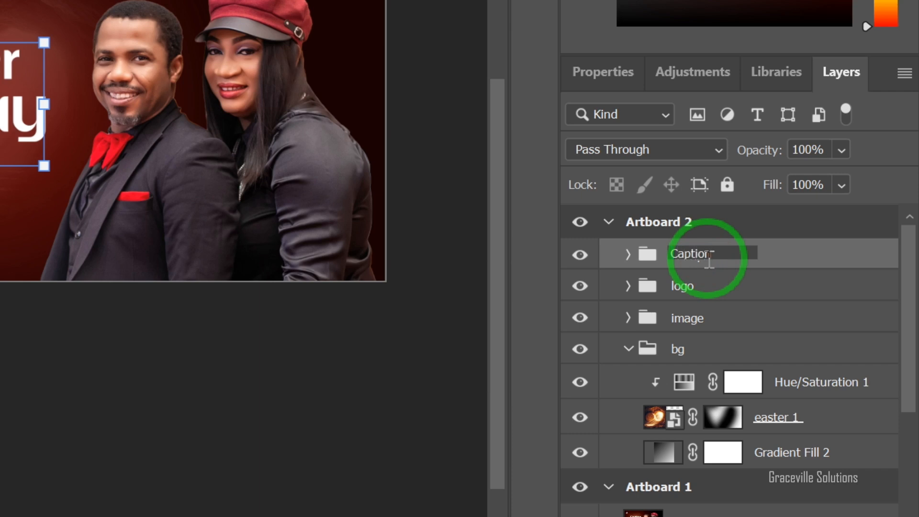
{"action": "key", "text": "Return"}
Keep a hidden duplicate of the Caption group on top and flatten the lower one into a single rasterized layer via a smart object
{"action": "key", "text": "ctrl+j"}
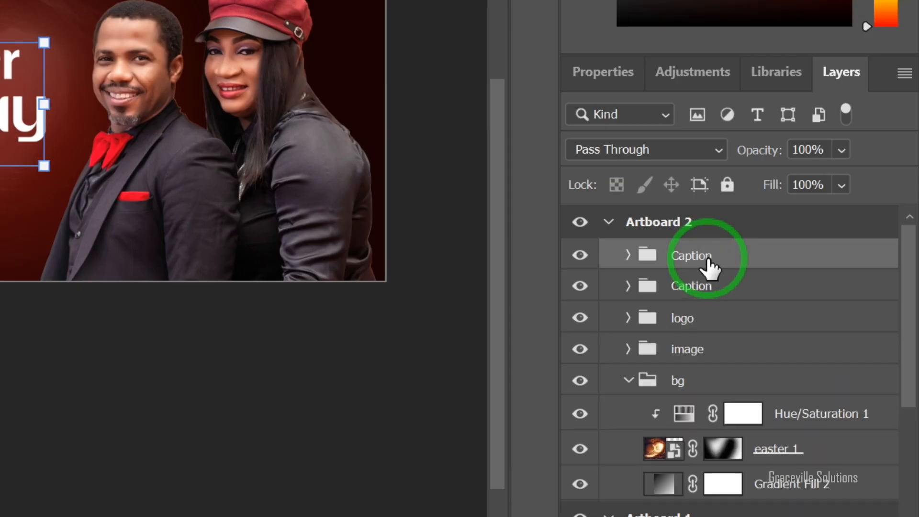
{"action": "left_click", "coordinate": [580, 254]}
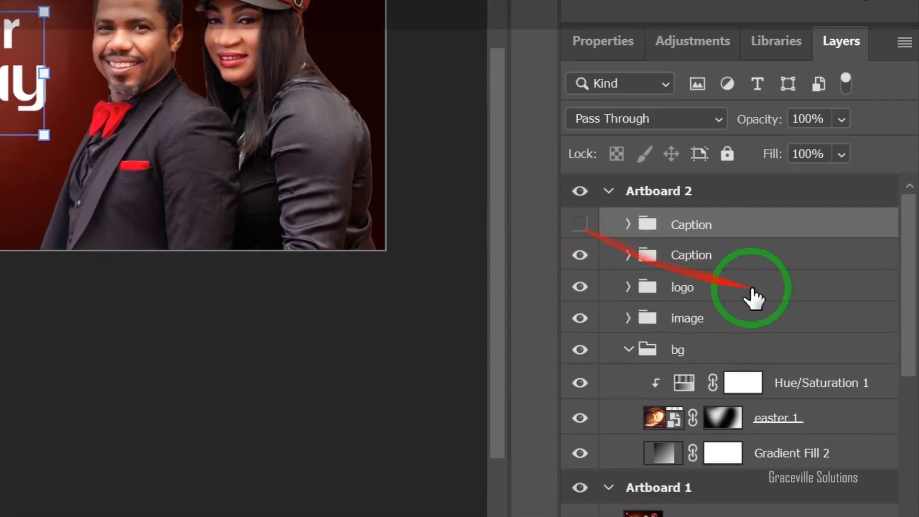
{"action": "right_click", "coordinate": [709, 254]}
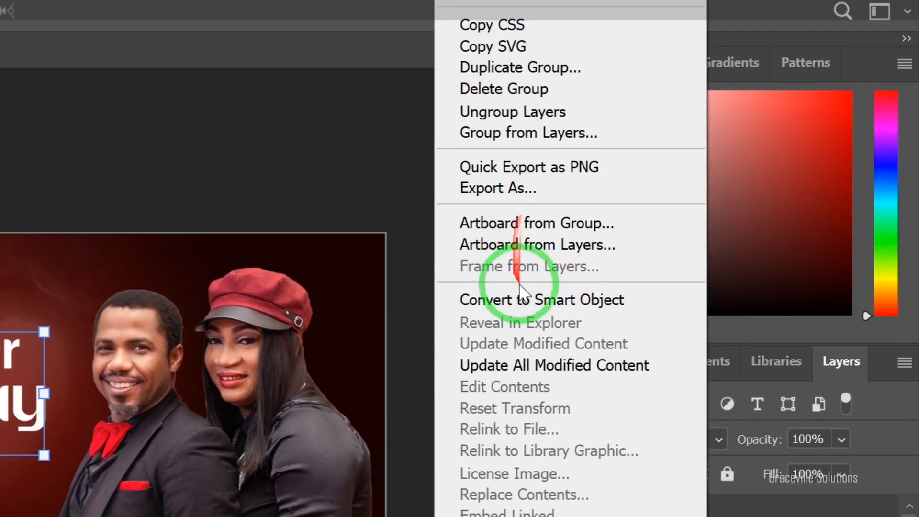
{"action": "left_click", "coordinate": [525, 200]}
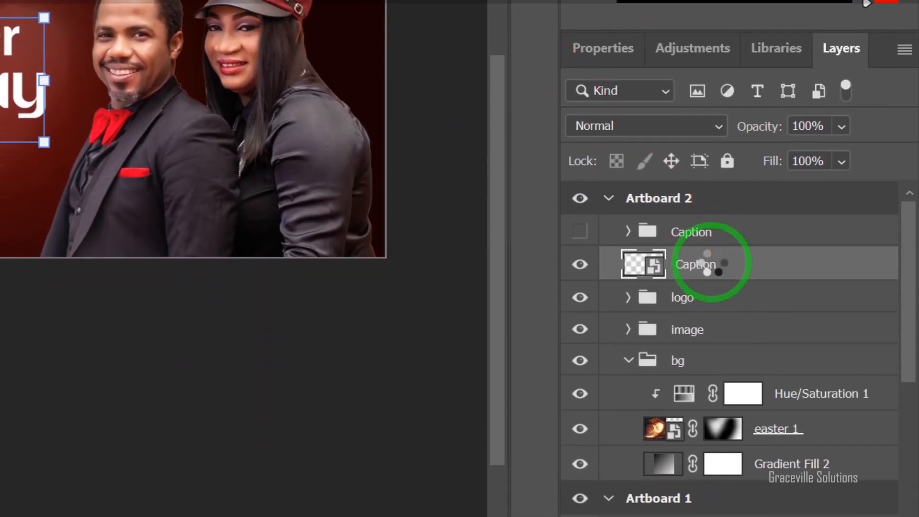
{"action": "right_click", "coordinate": [661, 297]}
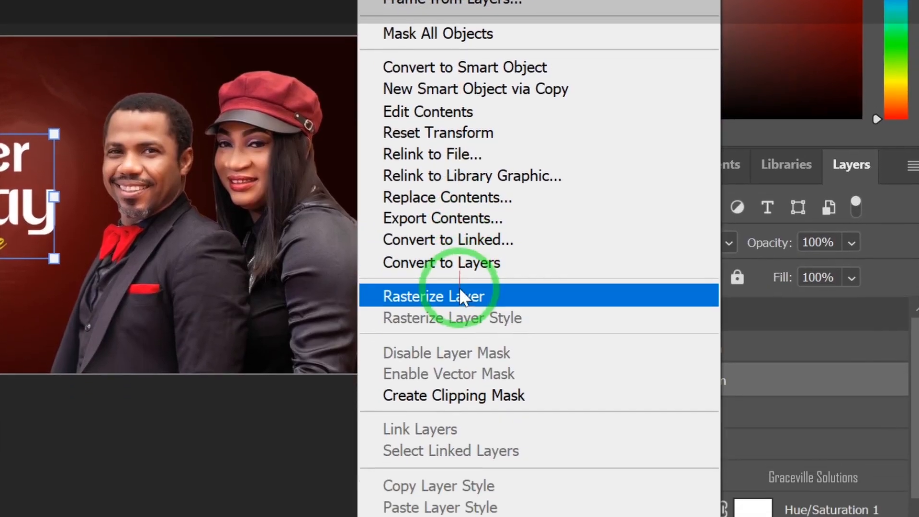
{"action": "left_click", "coordinate": [453, 373]}
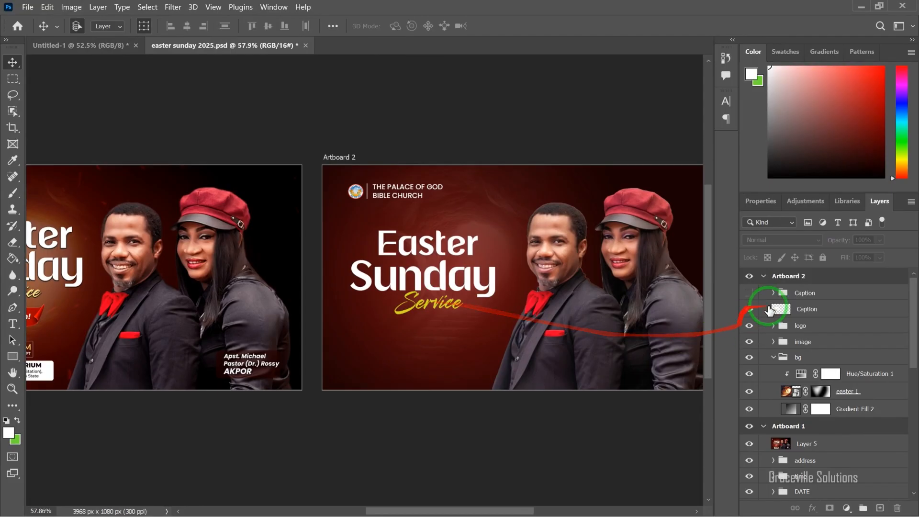
Add a drop shadow to the rasterized Caption layer, with raised opacity and distance
{"action": "left_click", "coordinate": [827, 317]}
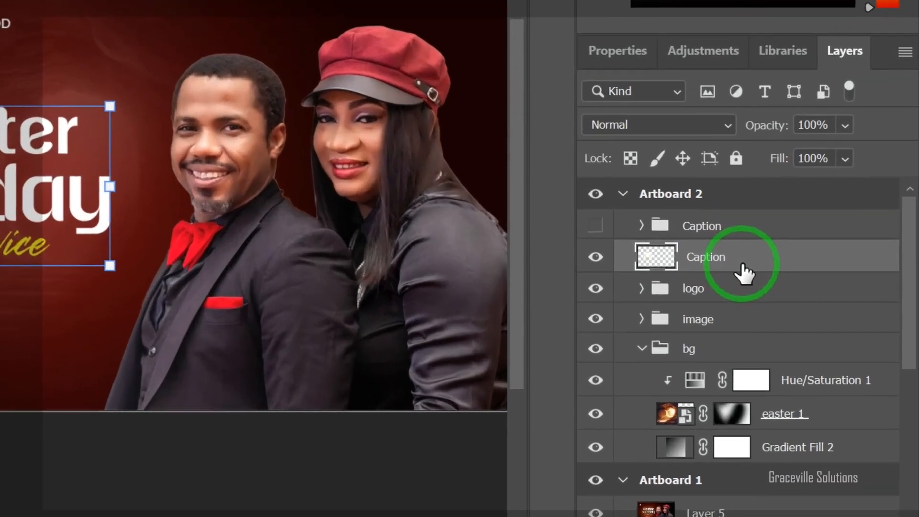
{"action": "right_click", "coordinate": [827, 317]}
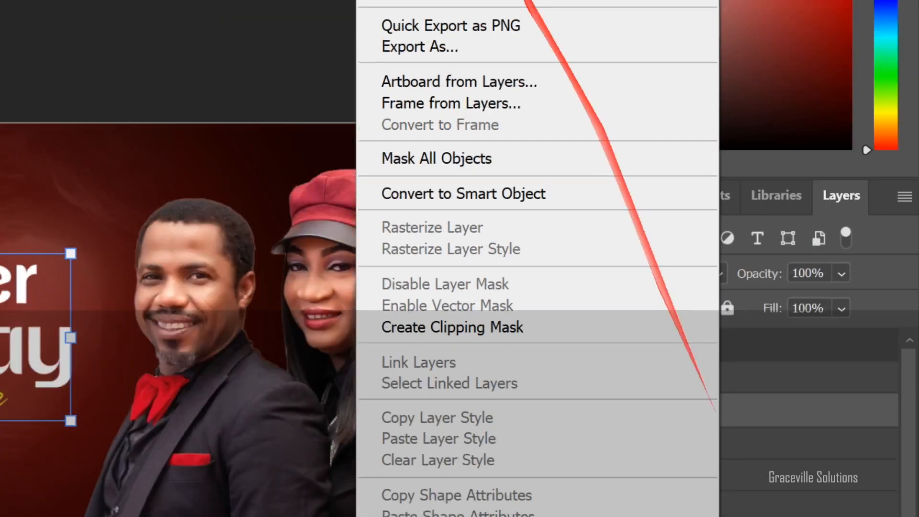
{"action": "left_click", "coordinate": [471, 46]}
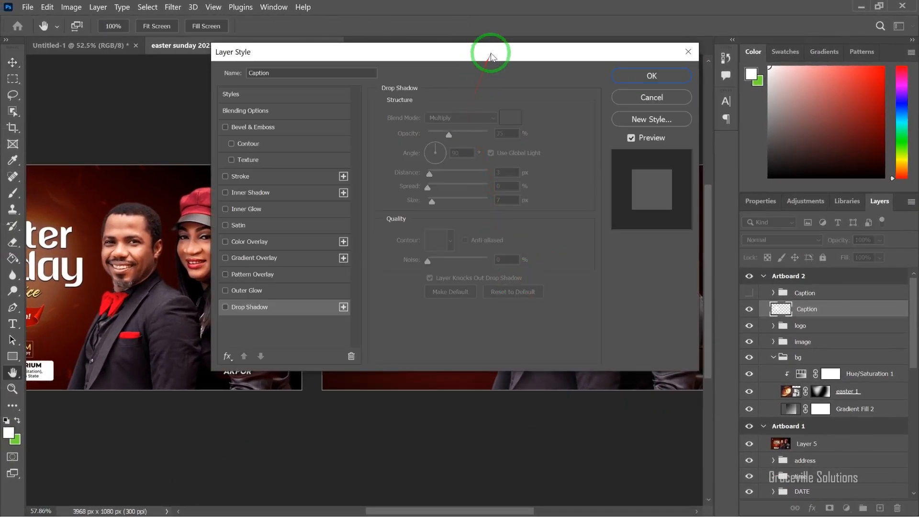
{"action": "left_click_drag", "start_coordinate": [491, 56], "coordinate": [817, 105]}
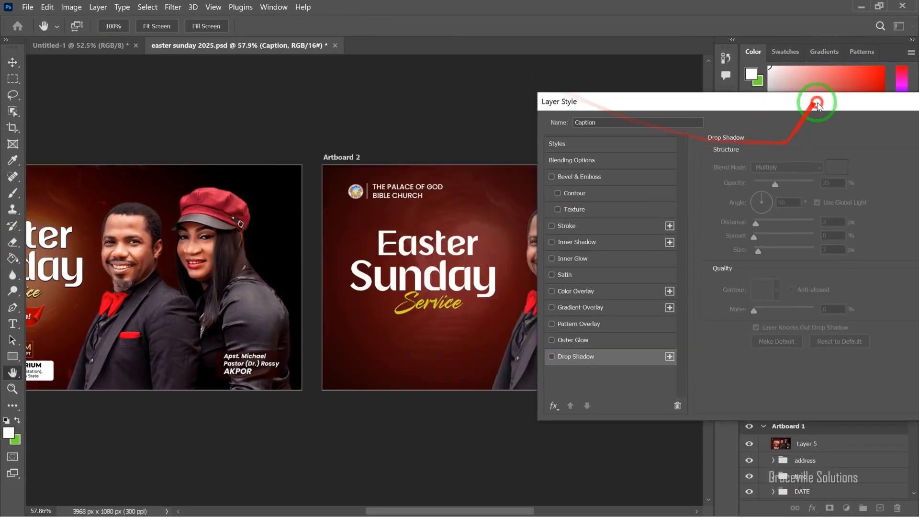
{"action": "left_click", "coordinate": [552, 357]}
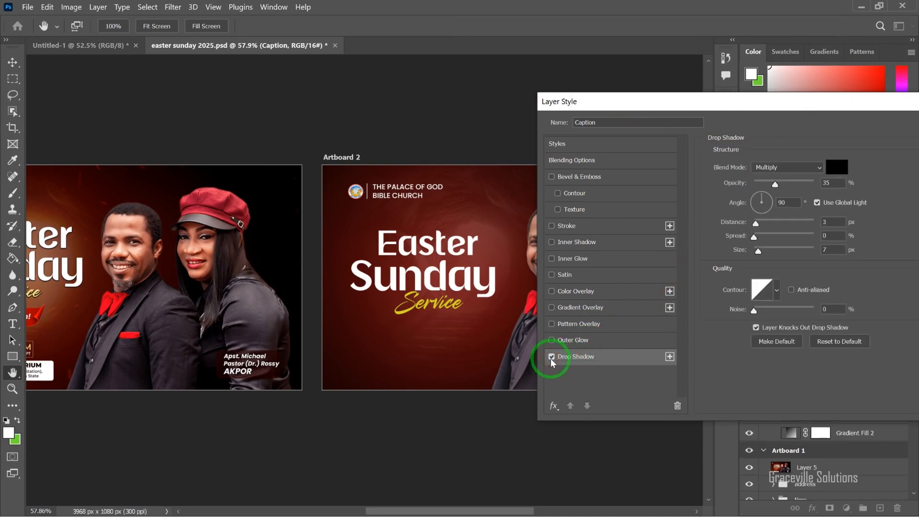
{"action": "left_click", "coordinate": [787, 168]}
{"action": "left_click", "coordinate": [785, 179]}
{"action": "mouse_move", "coordinate": [776, 185]}
{"action": "left_mouse_down"}
{"action": "mouse_move", "coordinate": [801, 184]}
{"action": "mouse_move", "coordinate": [789, 184]}
{"action": "left_mouse_up"}
{"action": "left_click_drag", "start_coordinate": [756, 223], "coordinate": [762, 253]}
{"action": "left_click_drag", "start_coordinate": [766, 102], "coordinate": [641, 152]}
{"action": "left_click", "coordinate": [784, 178]}
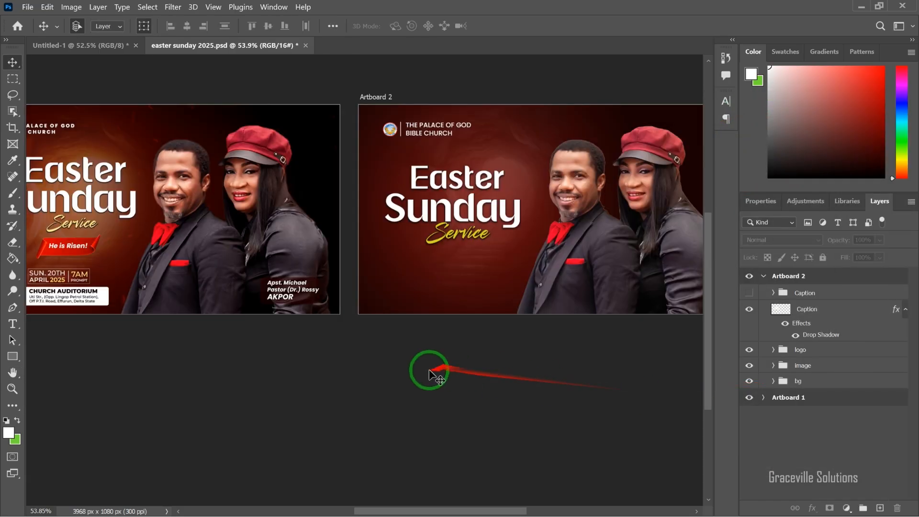
Place the red ribbon image as an embedded object on Artboard 2, sized and positioned just beneath Service
{"action": "scroll", "coordinate": [147, 306], "scroll_direction": "down", "scroll_amount": 3}
{"action": "left_click_drag", "start_coordinate": [156, 306], "coordinate": [229, 314]}
{"action": "scroll", "coordinate": [301, 317], "scroll_direction": "up", "scroll_amount": 1}
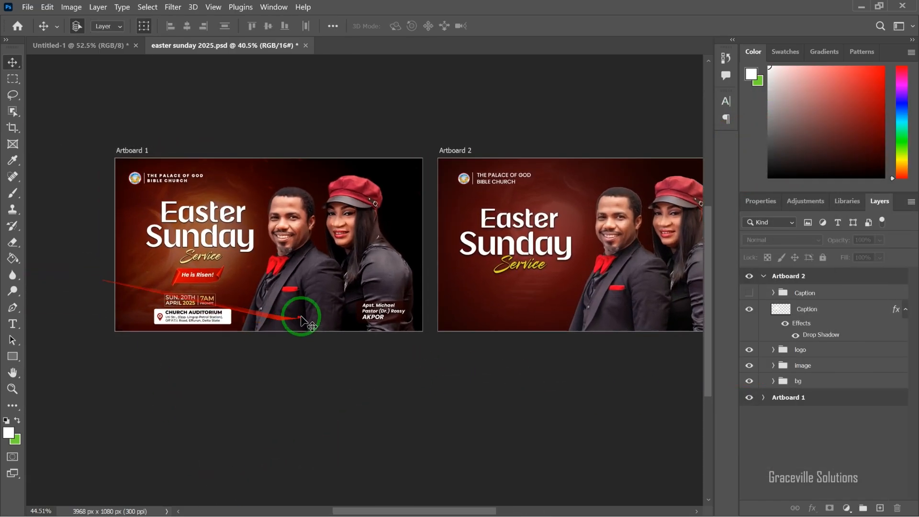
{"action": "scroll", "coordinate": [301, 317], "scroll_direction": "up", "scroll_amount": 3}
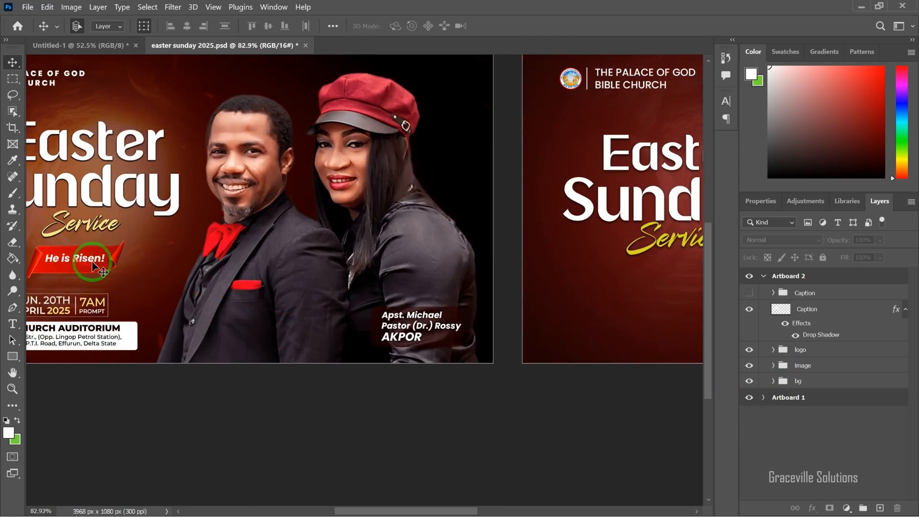
{"action": "left_click_drag", "start_coordinate": [437, 326], "coordinate": [249, 323]}
{"action": "left_click", "coordinate": [27, 7]}
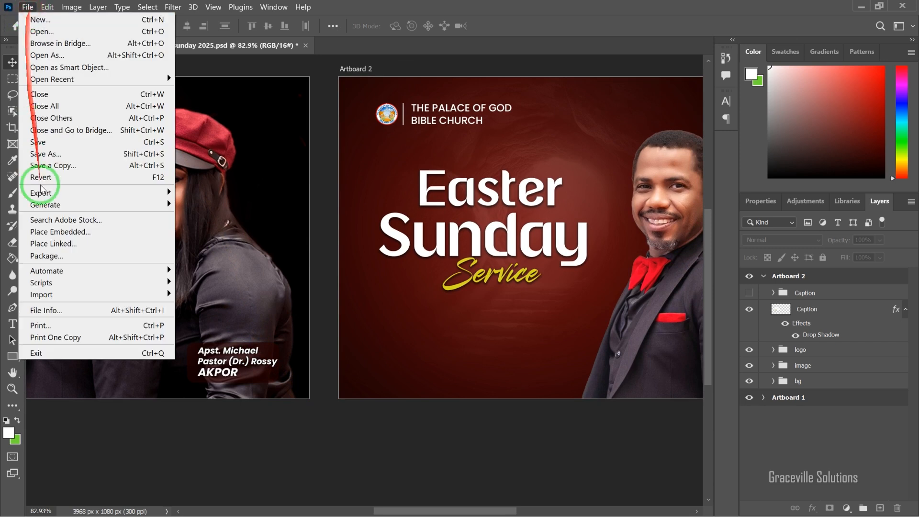
{"action": "left_click", "coordinate": [48, 231]}
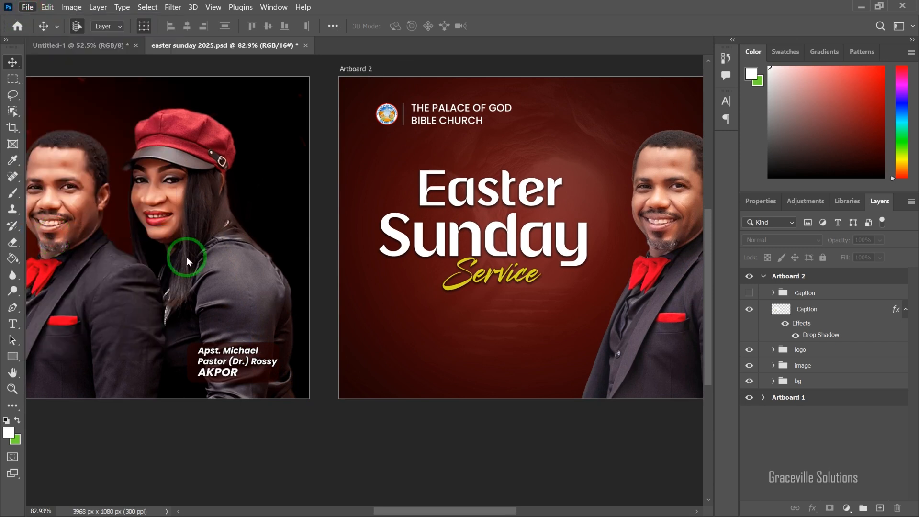
{"action": "double_click", "coordinate": [412, 102]}
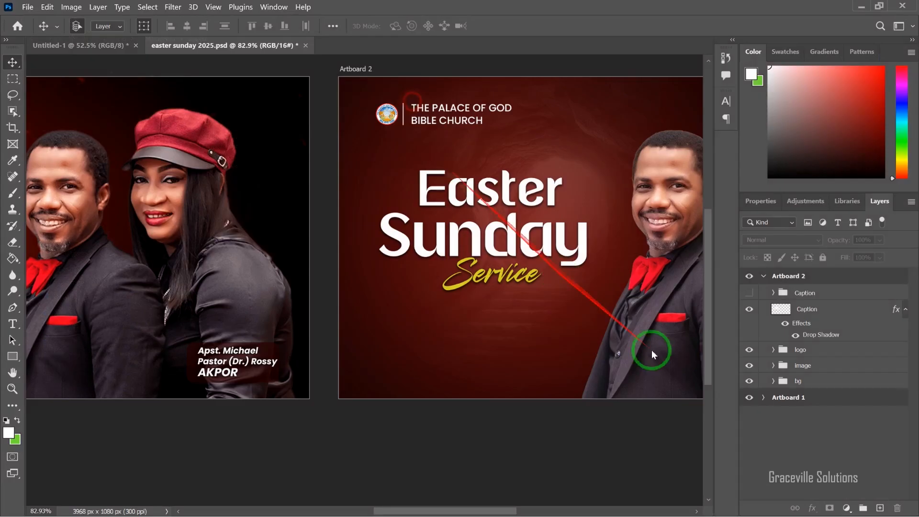
{"action": "left_click_drag", "start_coordinate": [441, 261], "coordinate": [555, 268]}
{"action": "left_click_drag", "start_coordinate": [477, 86], "coordinate": [479, 261]}
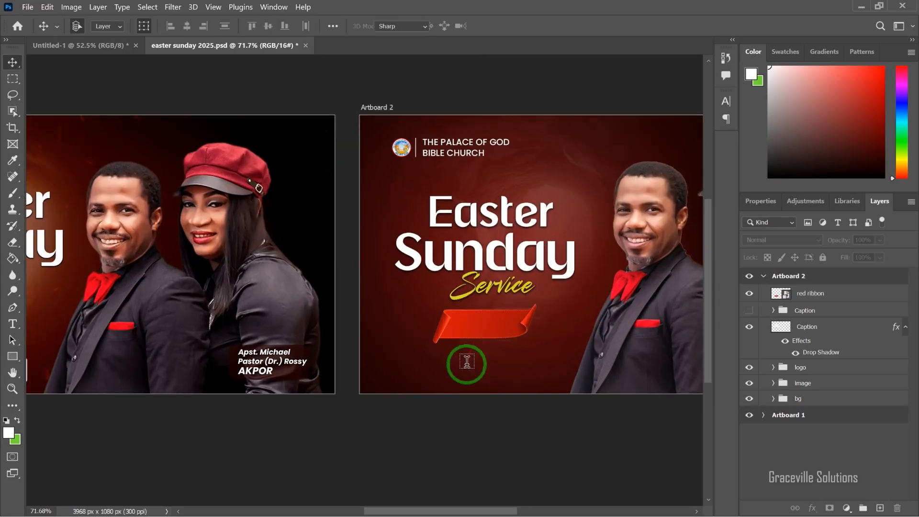
Add the white text He is Risen! in an empty area above the Easter headline on Artboard 2
{"action": "key", "text": "t"}
{"action": "left_click", "coordinate": [544, 167]}
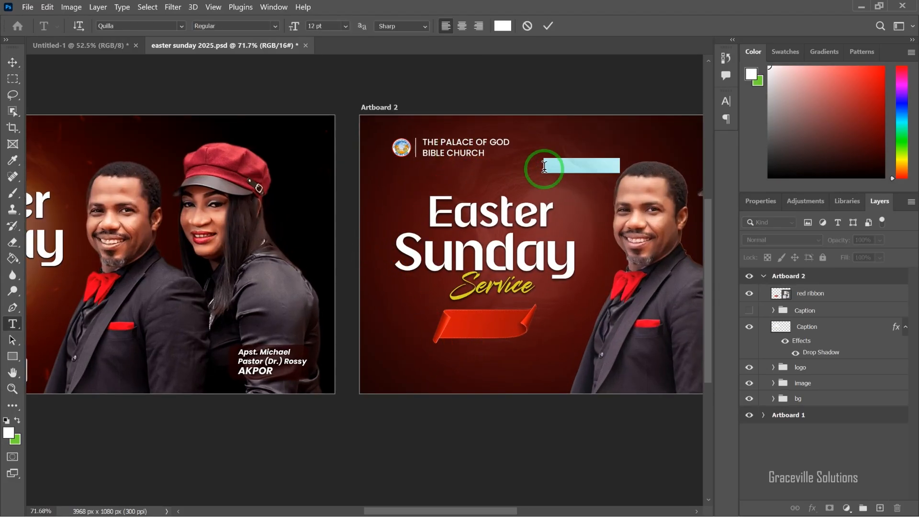
{"action": "left_click", "coordinate": [560, 167]}
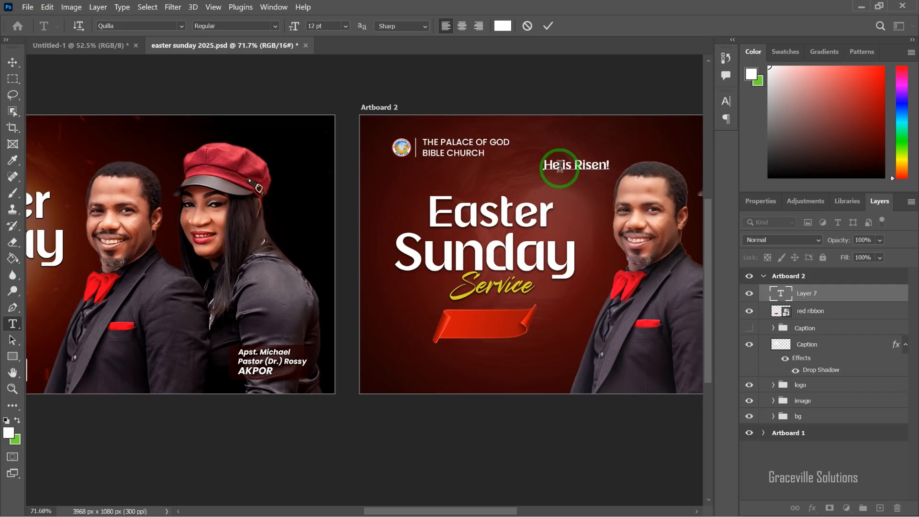
{"action": "scroll", "coordinate": [560, 166], "scroll_direction": "down", "scroll_amount": 3, "text": "alt"}
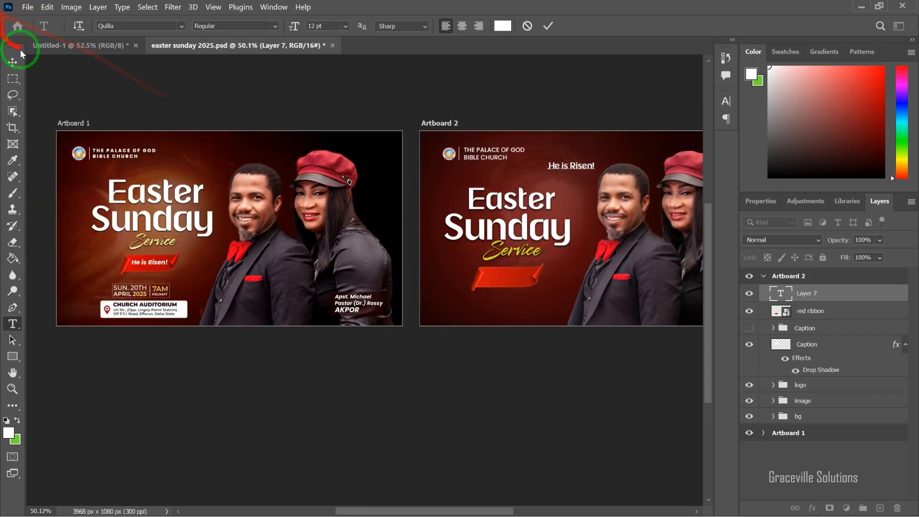
{"action": "left_click", "coordinate": [13, 62]}
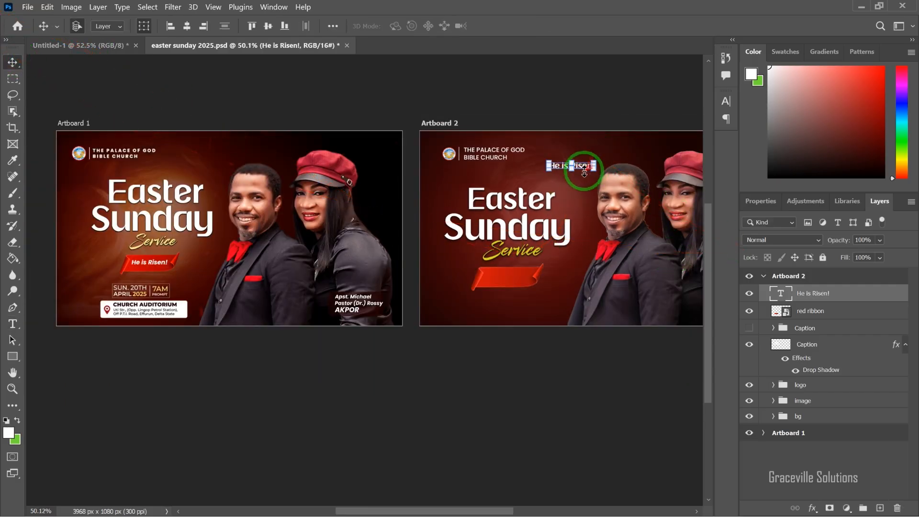
{"action": "key", "text": "ctrl+t"}
{"action": "key", "text": "Return"}
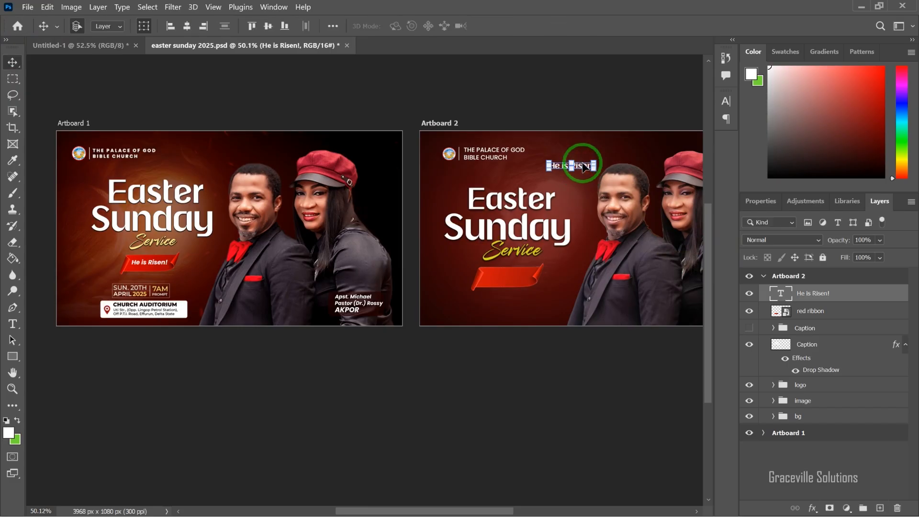
Change the font of the whole He is Risen! text to Montserrat Medium Italic
{"action": "double_click", "coordinate": [585, 169]}
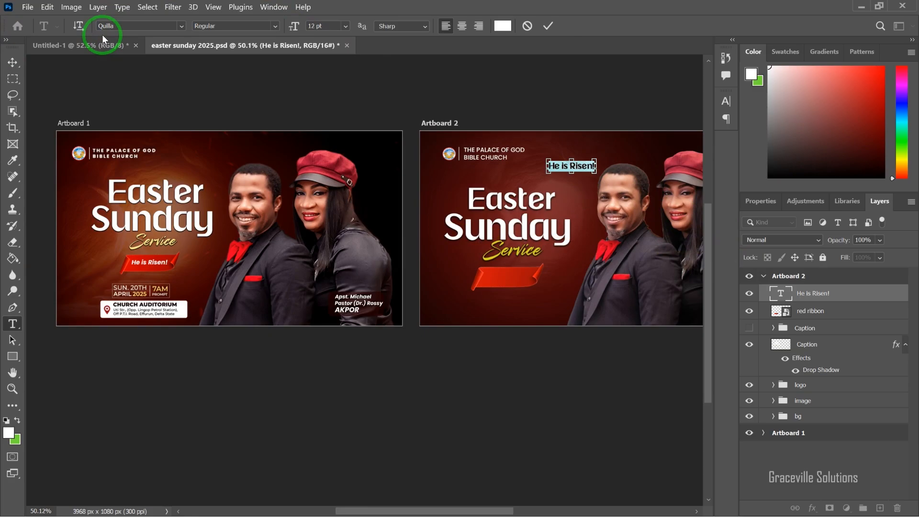
{"action": "left_click", "coordinate": [120, 26]}
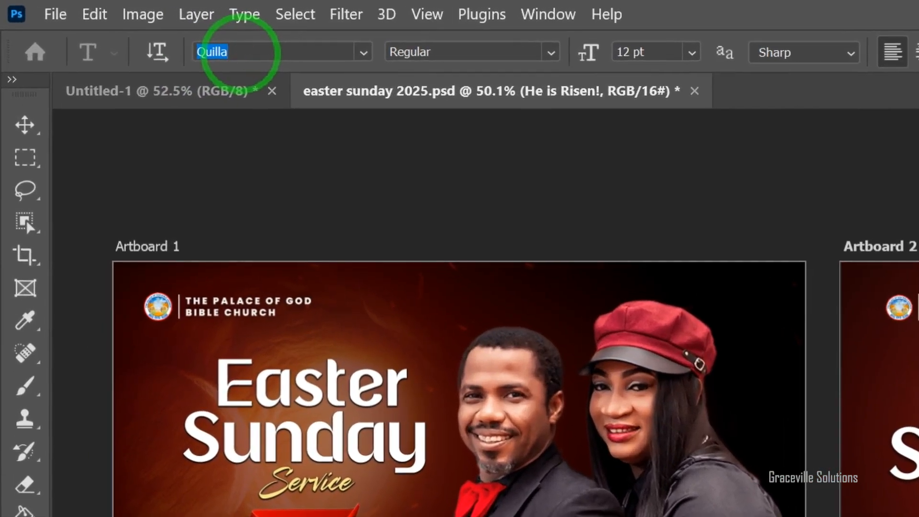
{"action": "type", "text": "mont"}
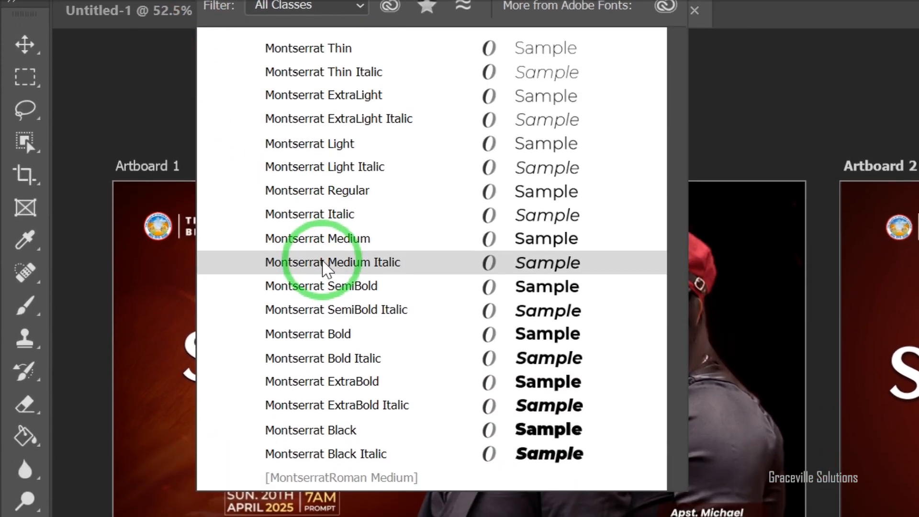
{"action": "left_click", "coordinate": [328, 266]}
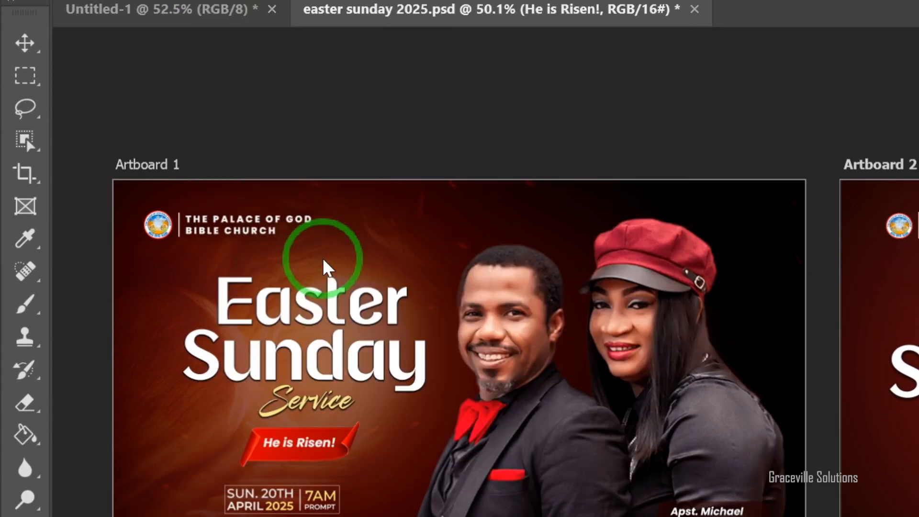
{"action": "left_click", "coordinate": [23, 42]}
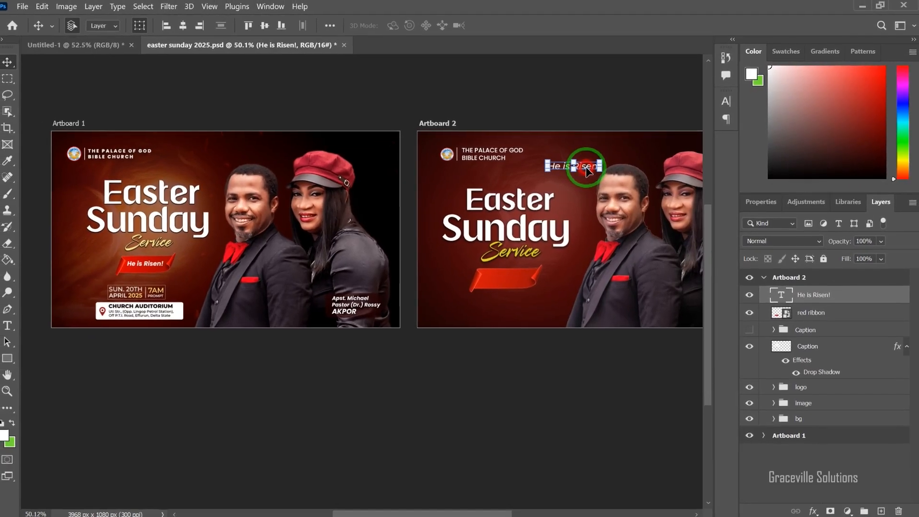
Set the font style of the He is Risen! text to SemiBold Italic
{"action": "double_click", "coordinate": [501, 229]}
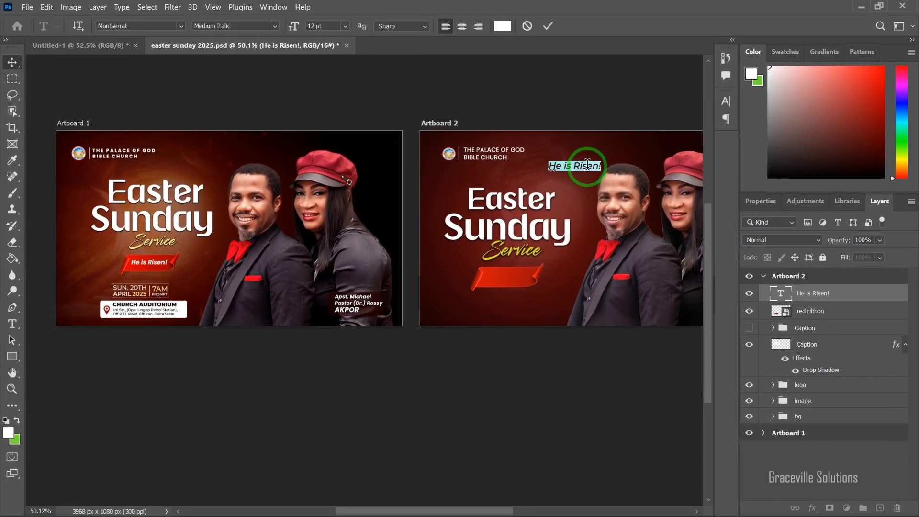
{"action": "left_click", "coordinate": [275, 26]}
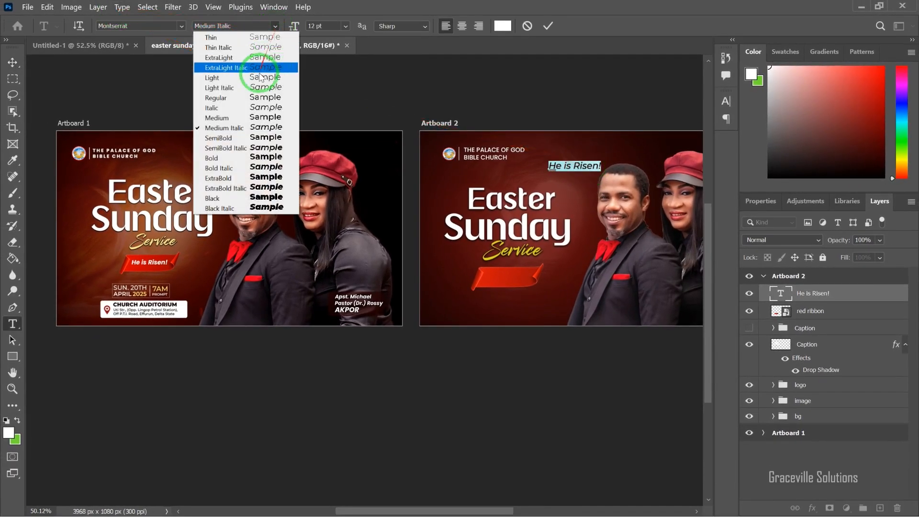
{"action": "left_click", "coordinate": [245, 148]}
{"action": "left_click", "coordinate": [12, 62]}
Place the He is Risen! text centred on the red ribbon and scale it to about 257 by 49 px
{"action": "left_click", "coordinate": [601, 166]}
{"action": "scroll", "coordinate": [602, 168], "scroll_direction": "up", "scroll_amount": 1}
{"action": "left_click_drag", "start_coordinate": [591, 168], "coordinate": [518, 293]}
{"action": "scroll", "coordinate": [512, 302], "scroll_direction": "up", "scroll_amount": 5}
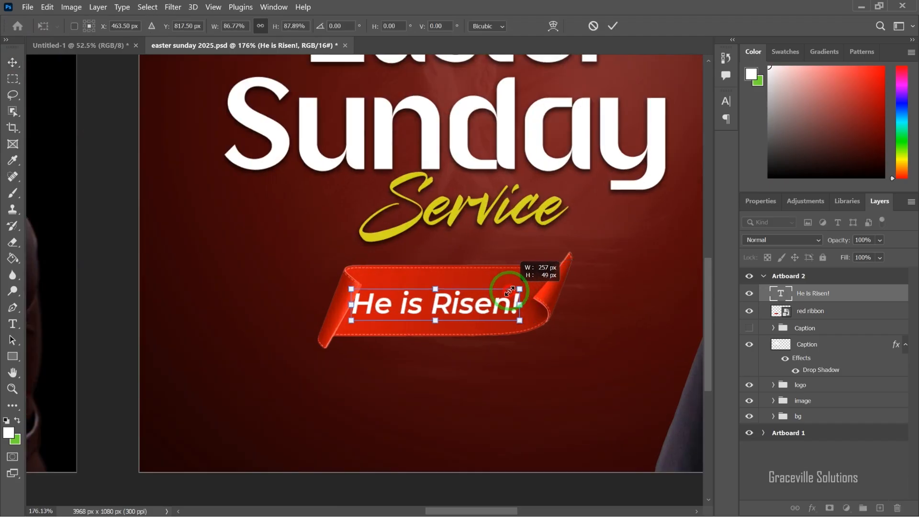
{"action": "key", "text": "Return"}
{"action": "key", "text": "ctrl+0"}
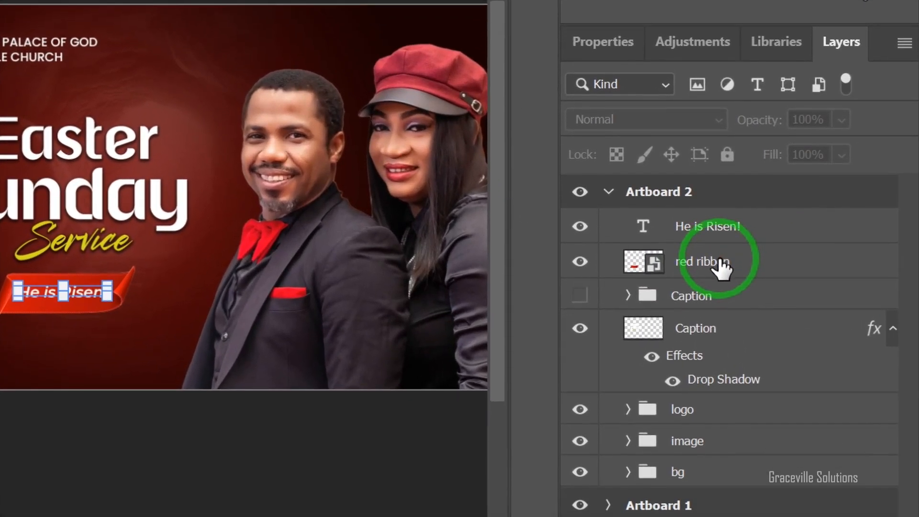
Group the He is Risen! text and red ribbon layers, naming the group Ribbon
{"action": "left_click", "coordinate": [717, 262], "text": "shift"}
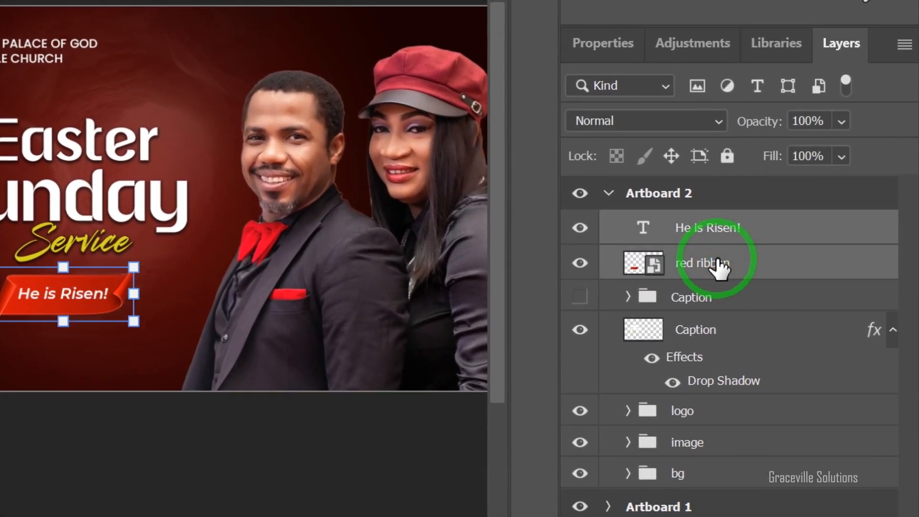
{"action": "key", "text": "ctrl+g"}
{"action": "double_click", "coordinate": [701, 226]}
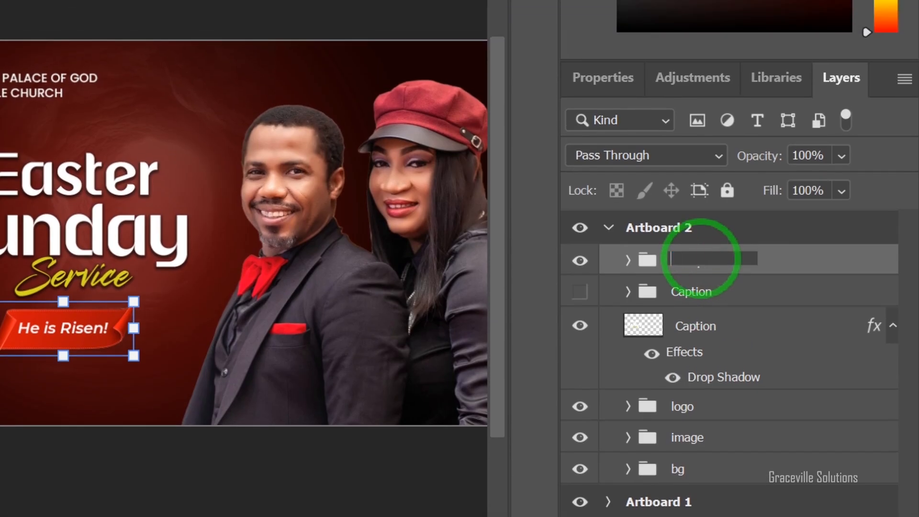
{"action": "key", "text": "Return"}
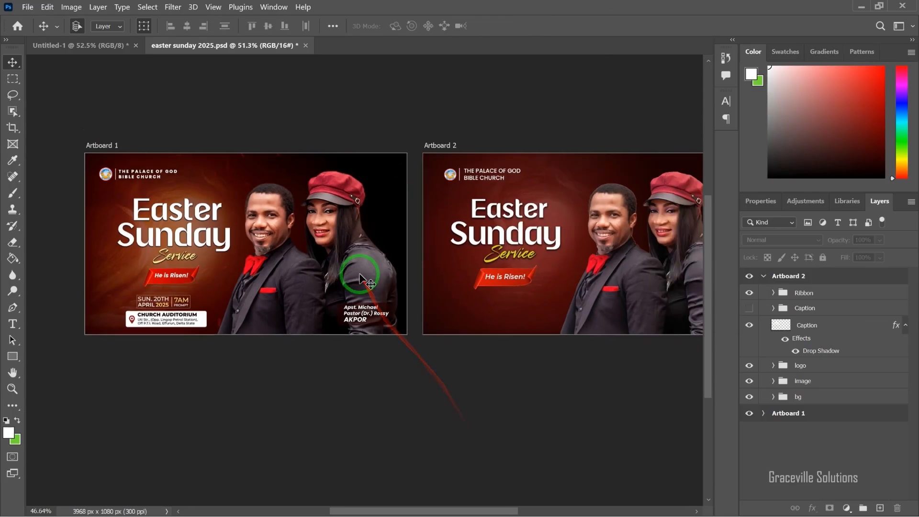
Add the white two-line text SUN. 20TH / APRIL 2025 on Artboard 2 and position it beneath the ribbon
{"action": "scroll", "coordinate": [359, 274], "scroll_direction": "down", "scroll_amount": 2}
{"action": "scroll", "coordinate": [359, 274], "scroll_direction": "up", "scroll_amount": 3}
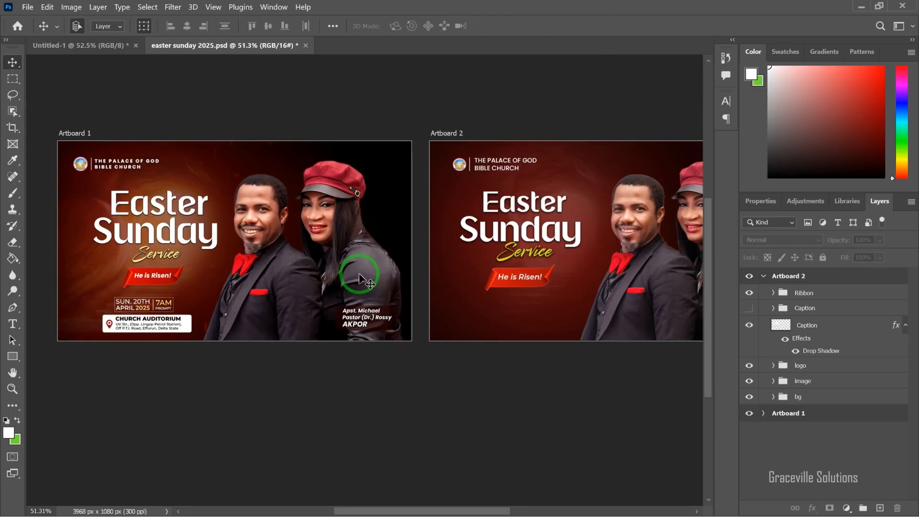
{"action": "left_click", "coordinate": [14, 323]}
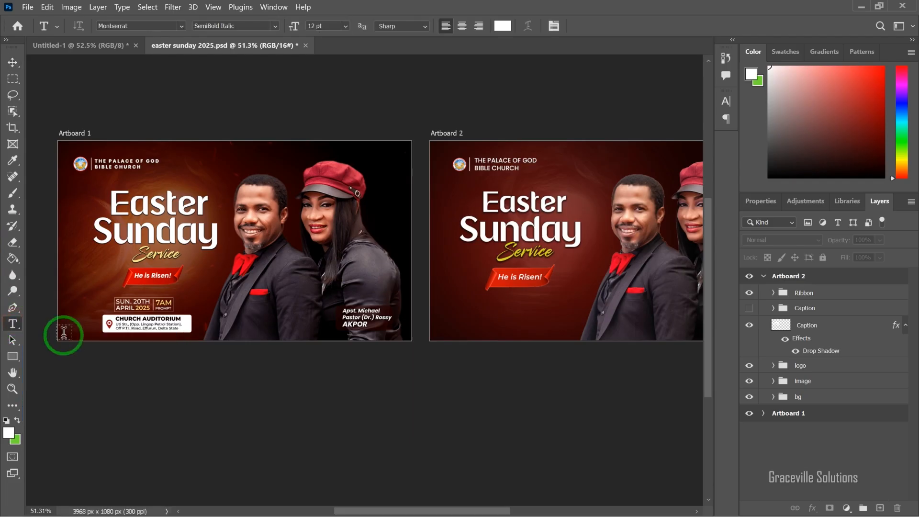
{"action": "left_click", "coordinate": [459, 303]}
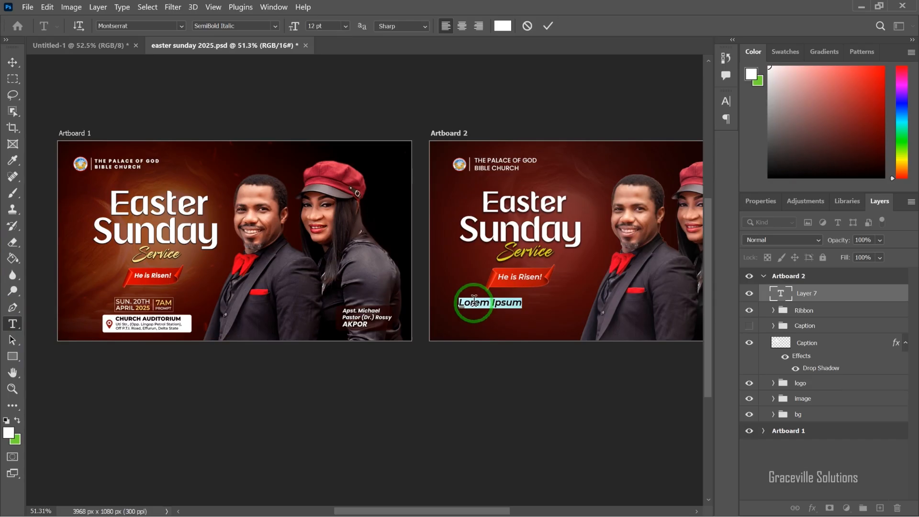
{"action": "type", "text": "SUN. 20TH APRIL 2025"}
{"action": "key", "text": "ctrl+Return"}
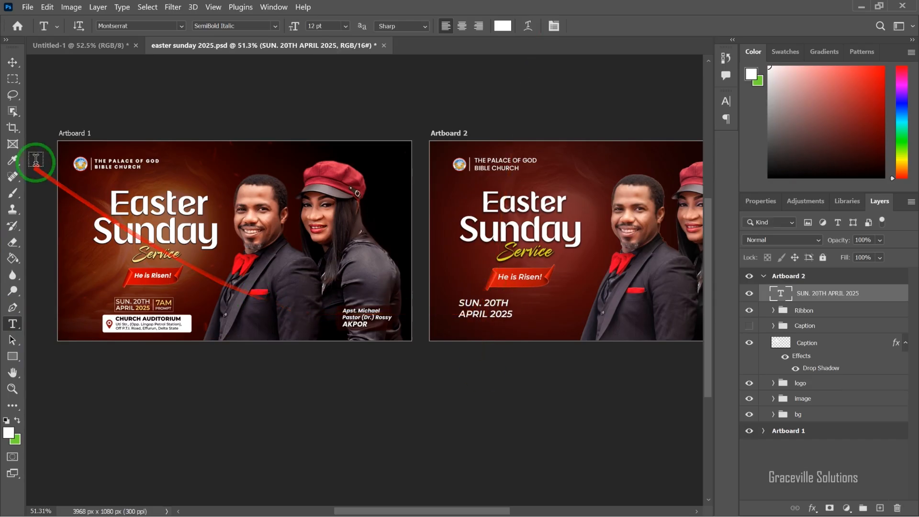
{"action": "left_click", "coordinate": [13, 62]}
{"action": "left_click_drag", "start_coordinate": [493, 325], "coordinate": [545, 307]}
{"action": "scroll", "coordinate": [540, 305], "scroll_direction": "up", "scroll_amount": 3}
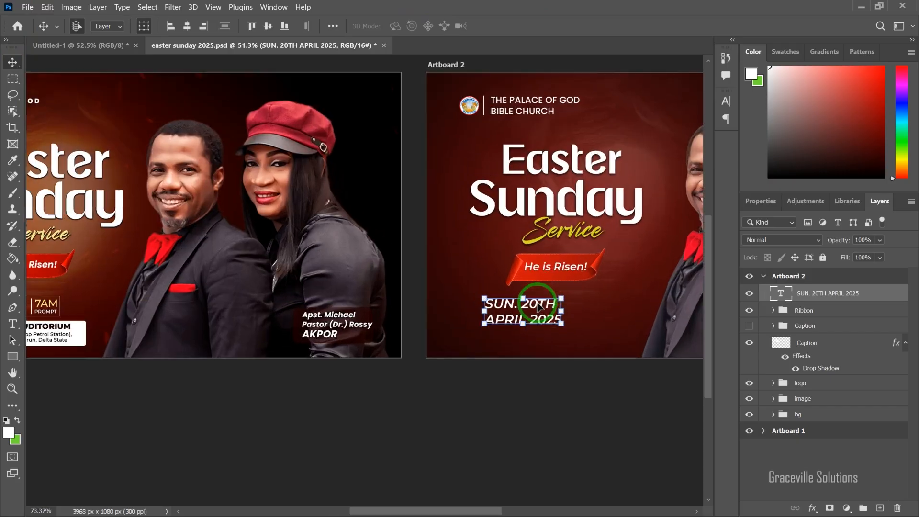
Recolour 2025 in the date text with the yellow sampled from Service, brightened to a more vivid yellow
{"action": "scroll", "coordinate": [538, 306], "scroll_direction": "down", "scroll_amount": 2}
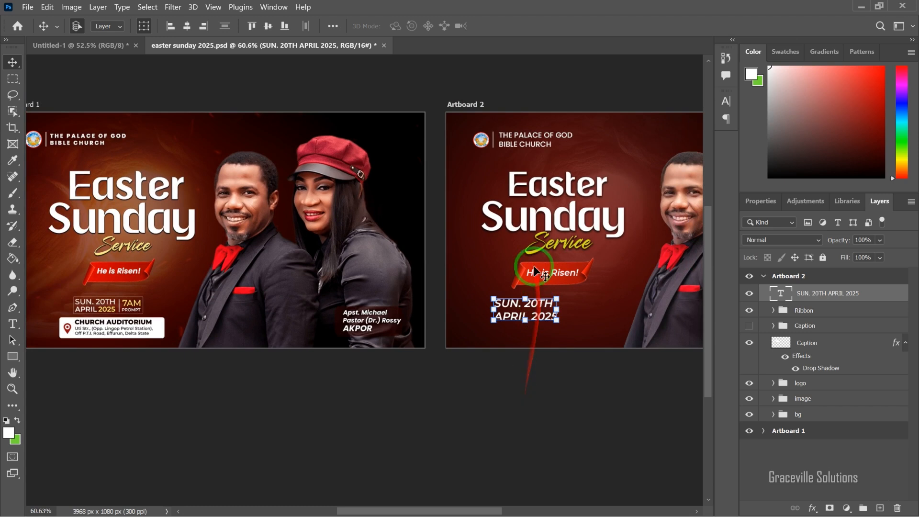
{"action": "scroll", "coordinate": [529, 302], "scroll_direction": "up", "scroll_amount": 2}
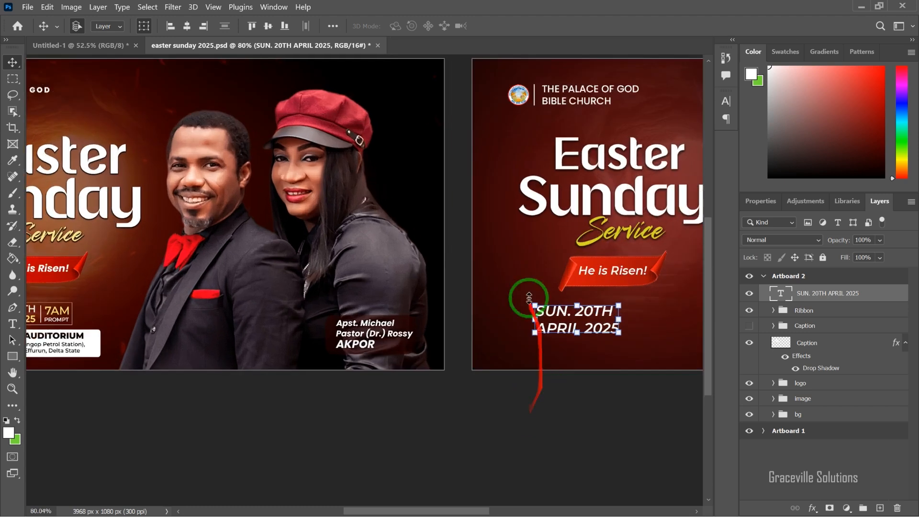
{"action": "double_click", "coordinate": [582, 313]}
{"action": "left_click", "coordinate": [578, 310]}
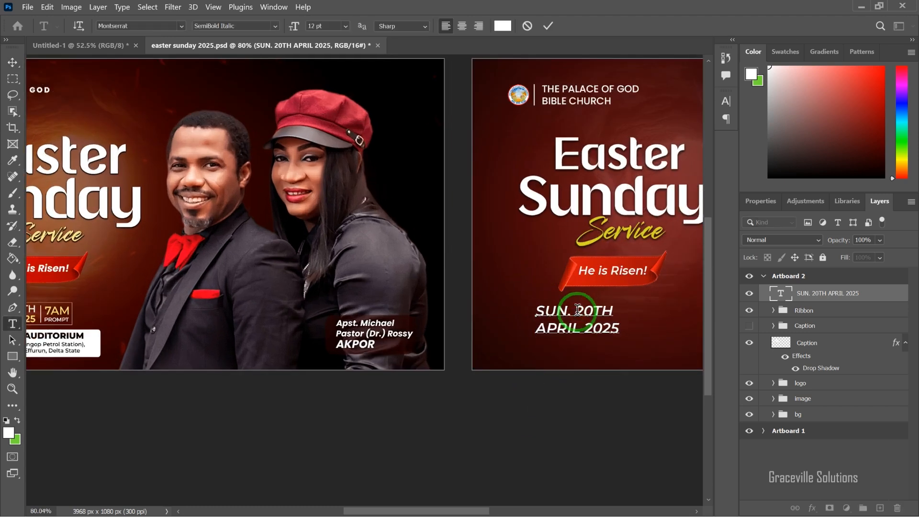
{"action": "left_click_drag", "start_coordinate": [586, 329], "coordinate": [621, 329]}
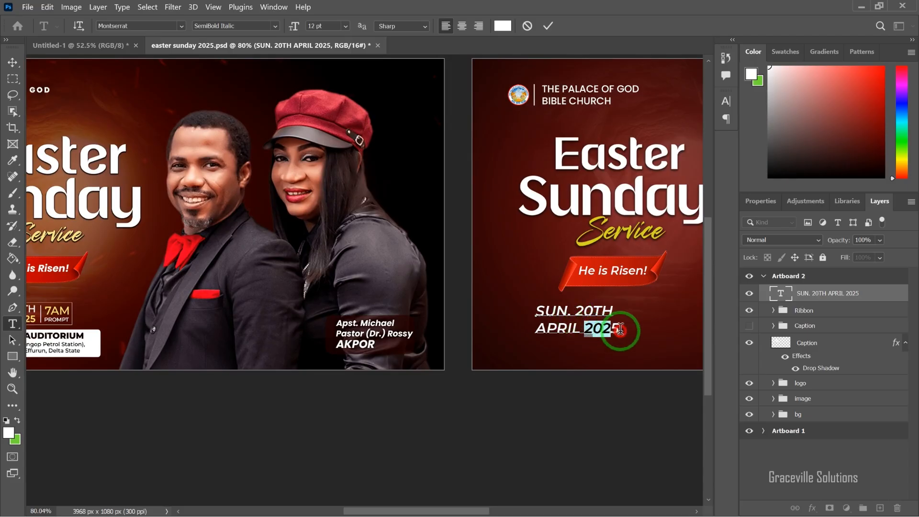
{"action": "left_click", "coordinate": [503, 26]}
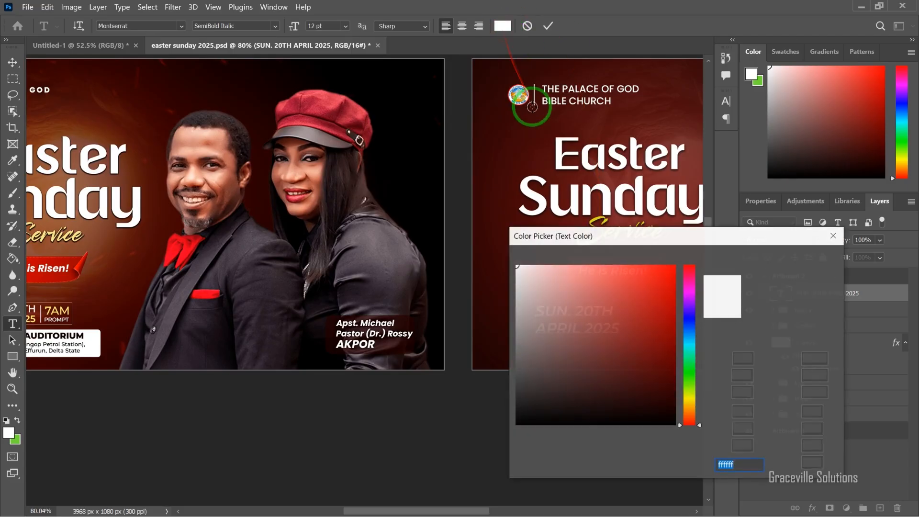
{"action": "left_click_drag", "start_coordinate": [625, 237], "coordinate": [328, 352]}
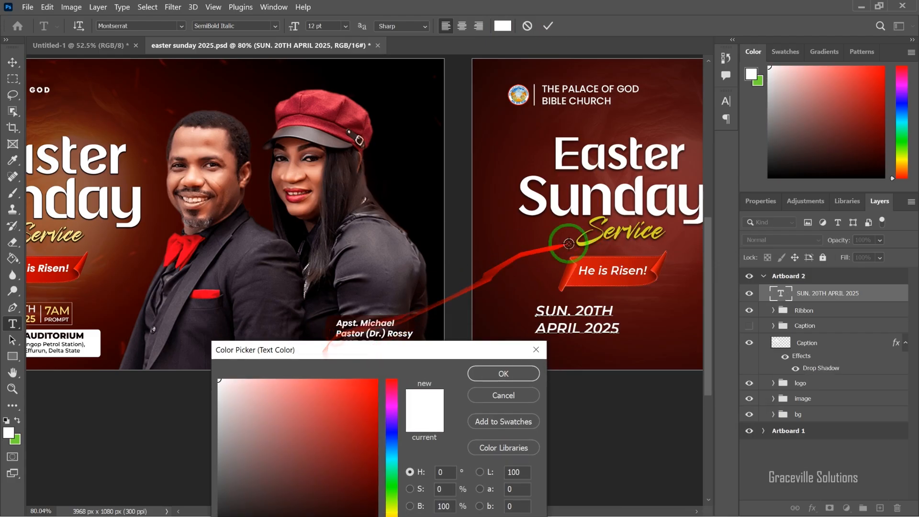
{"action": "left_click", "coordinate": [620, 232]}
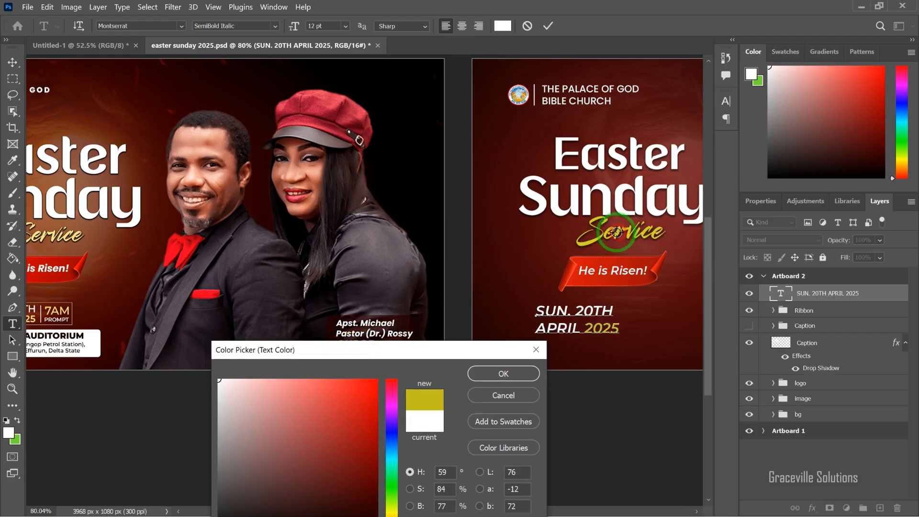
{"action": "left_click_drag", "start_coordinate": [355, 438], "coordinate": [356, 392]}
{"action": "left_click", "coordinate": [500, 373]}
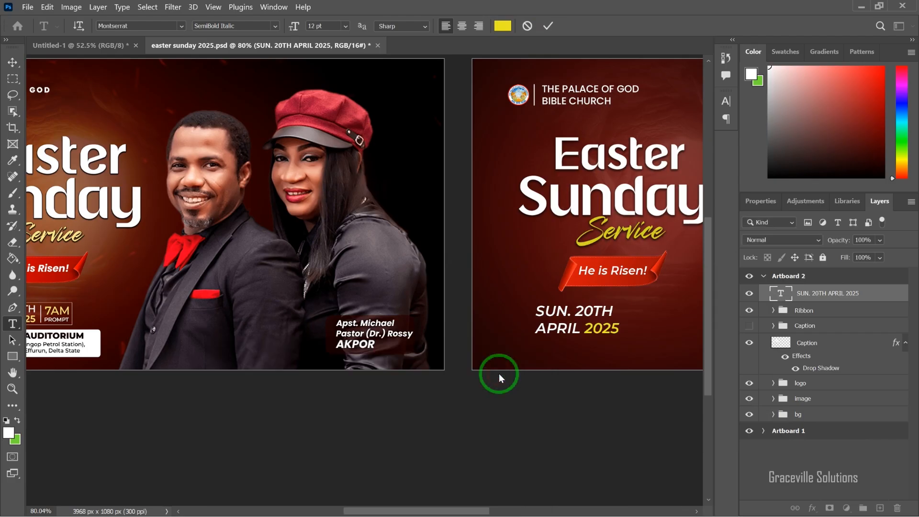
{"action": "scroll", "coordinate": [498, 374], "scroll_direction": "down", "scroll_amount": 3}
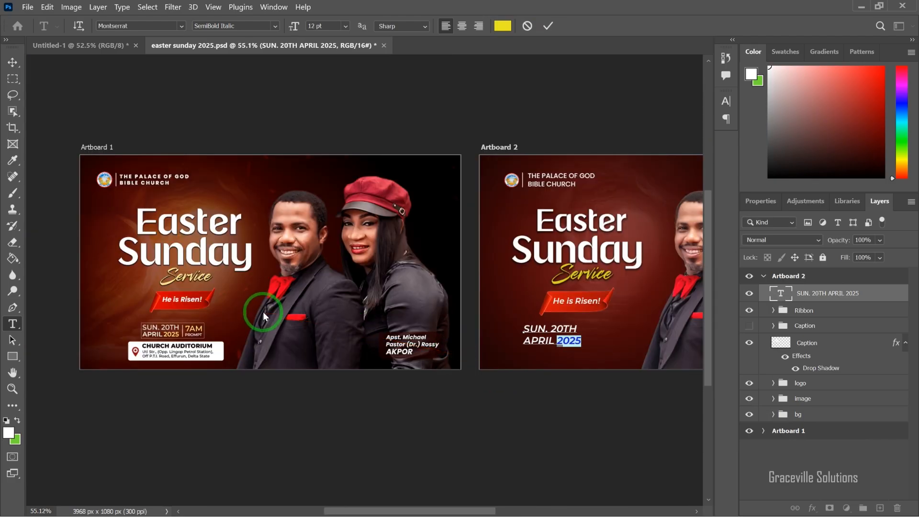
{"action": "left_click", "coordinate": [548, 28]}
{"action": "key", "text": "v"}
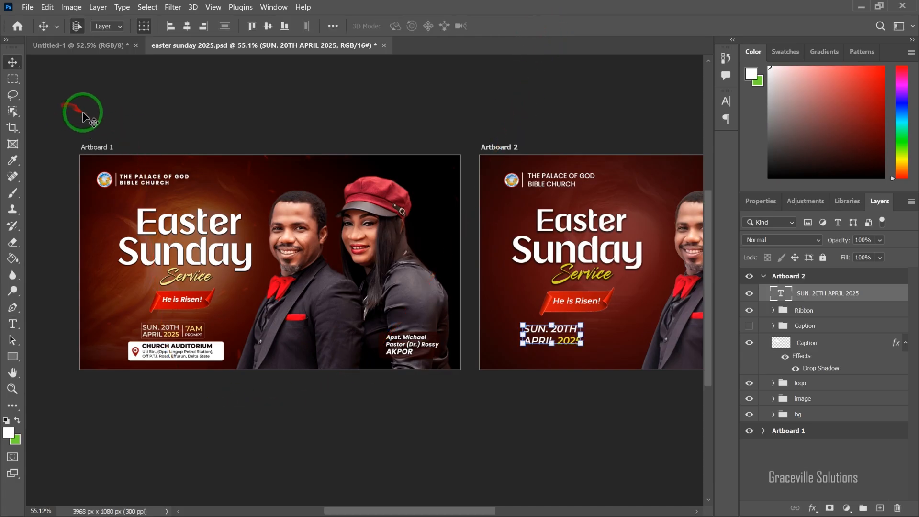
Set the font style of the whole date text to SemiBold, without italics
{"action": "double_click", "coordinate": [559, 329]}
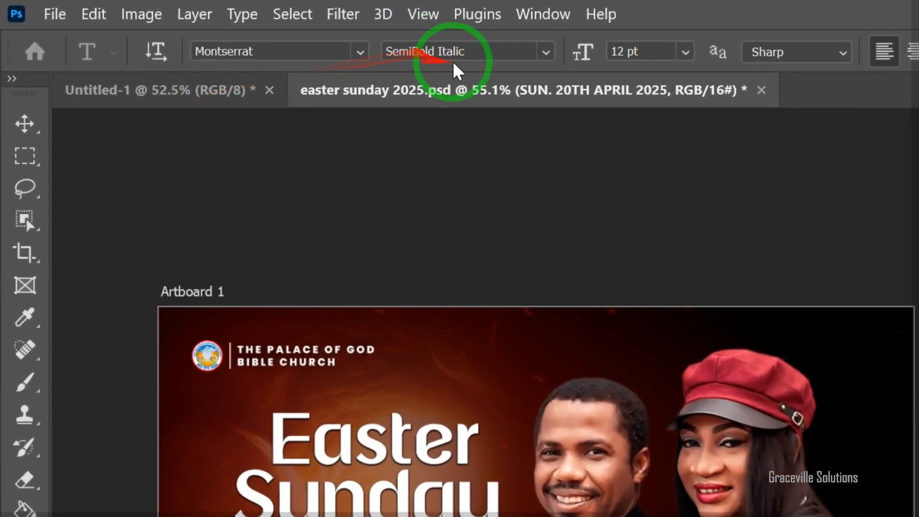
{"action": "left_click", "coordinate": [546, 51]}
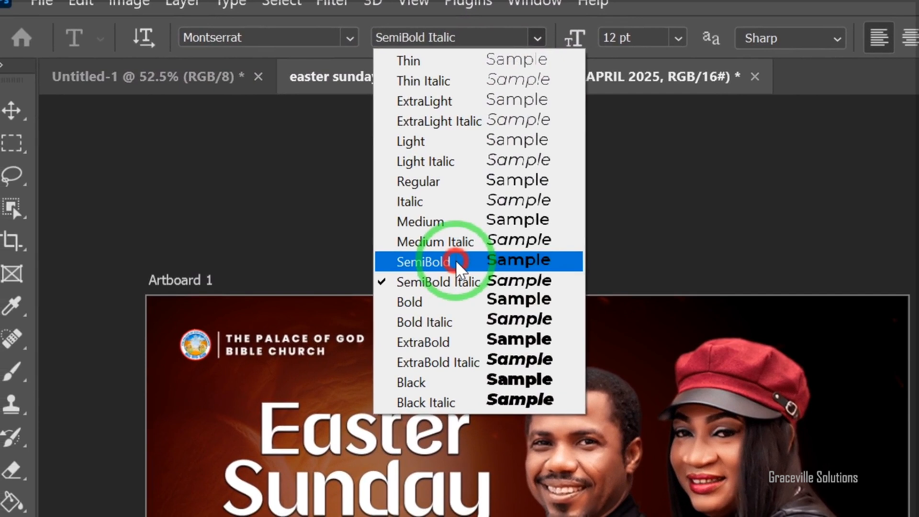
{"action": "left_click", "coordinate": [457, 263]}
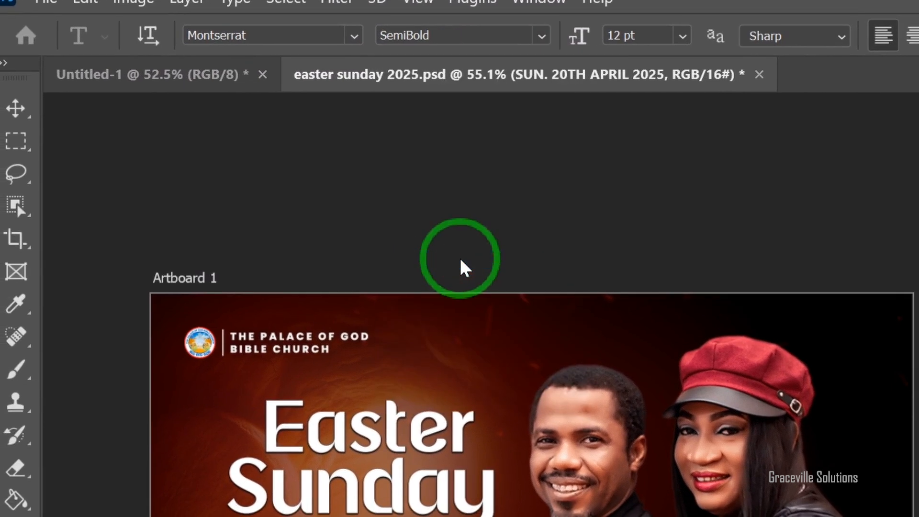
{"action": "left_click", "coordinate": [12, 110]}
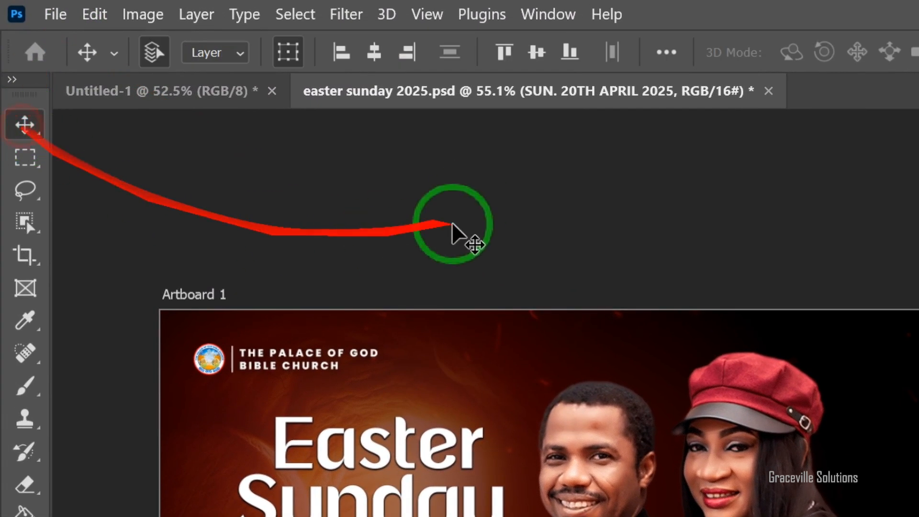
{"action": "left_click", "coordinate": [481, 185]}
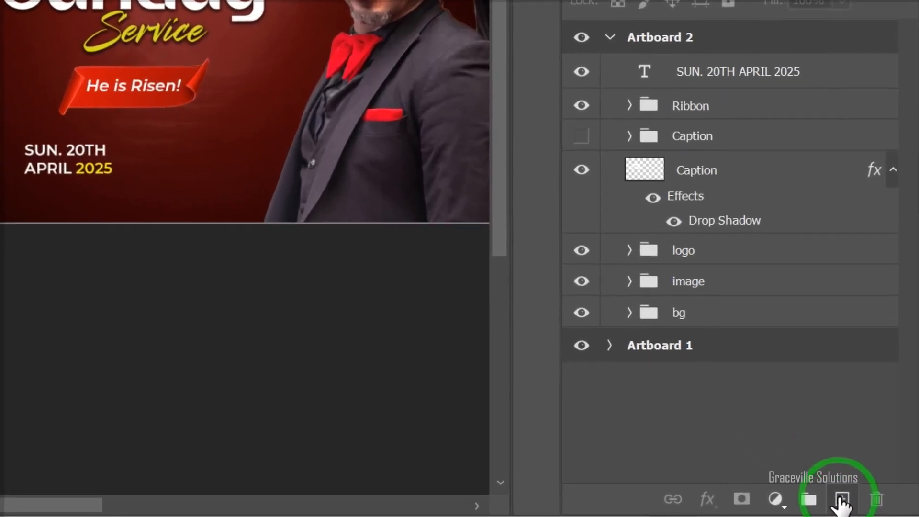
Create a new layer and make a thin vertical rectangular selection just right of the date, as tall as its two lines
{"action": "left_click", "coordinate": [881, 509]}
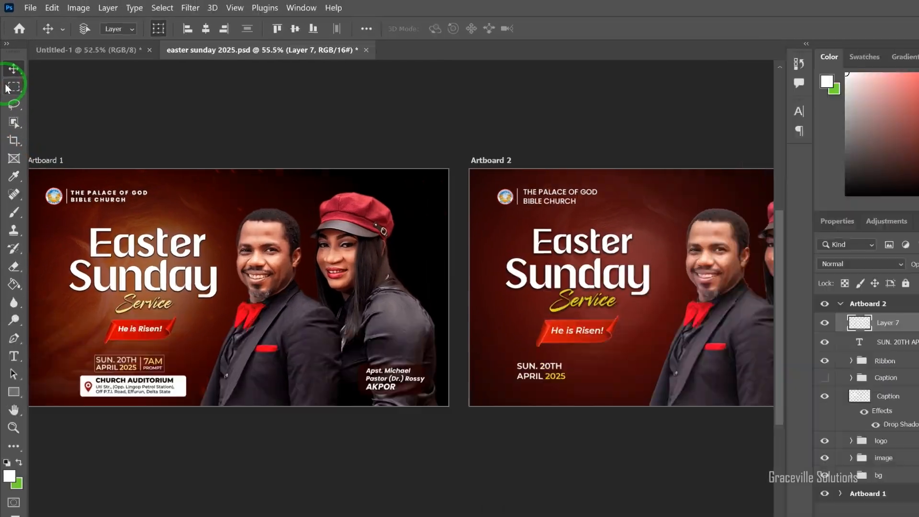
{"action": "left_click", "coordinate": [14, 87]}
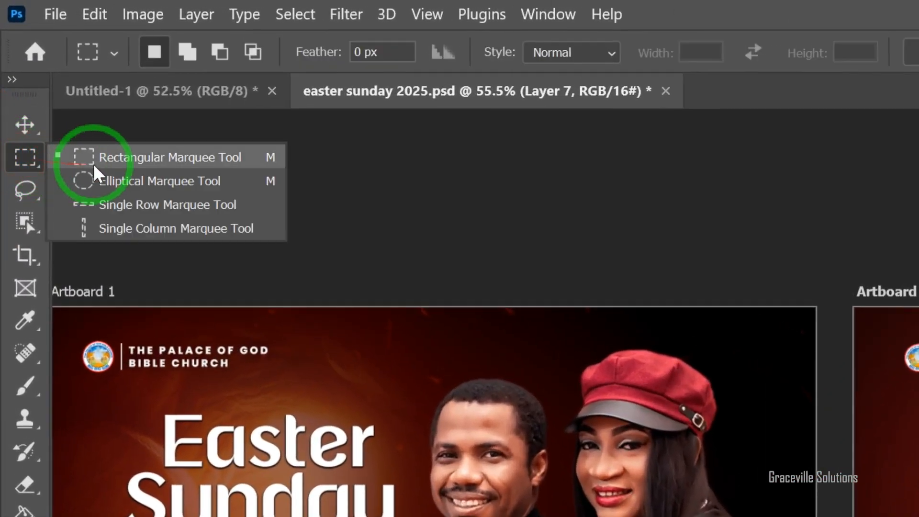
{"action": "left_click", "coordinate": [96, 162]}
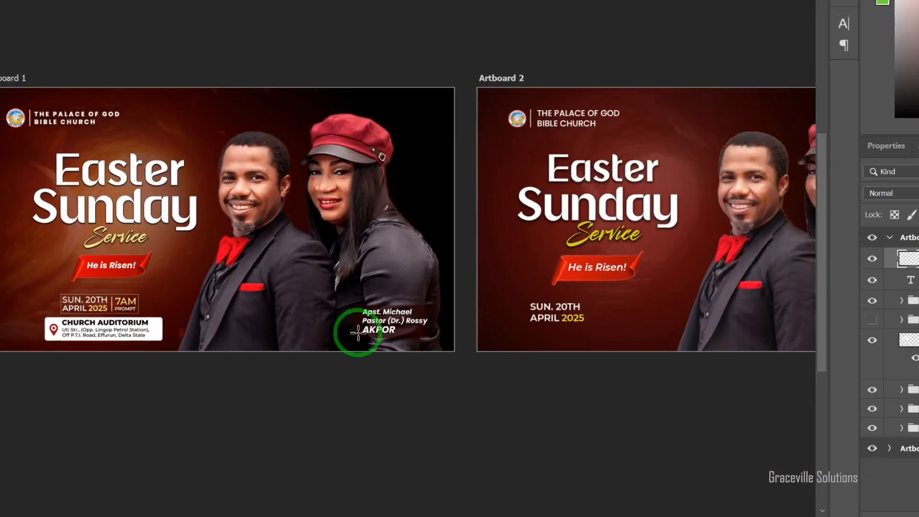
{"action": "scroll", "coordinate": [517, 286], "scroll_direction": "up", "scroll_amount": 3}
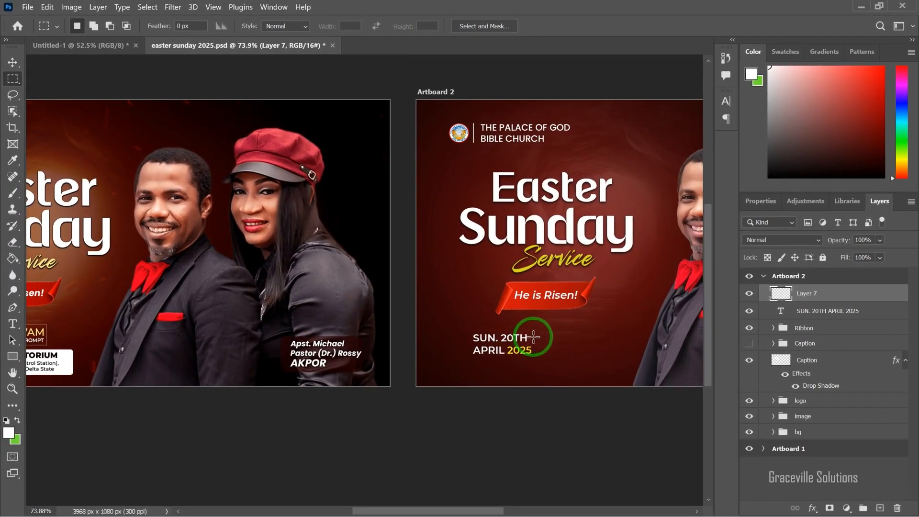
{"action": "left_click_drag", "start_coordinate": [539, 335], "coordinate": [540, 355]}
{"action": "scroll", "coordinate": [541, 355], "scroll_direction": "up", "scroll_amount": 2}
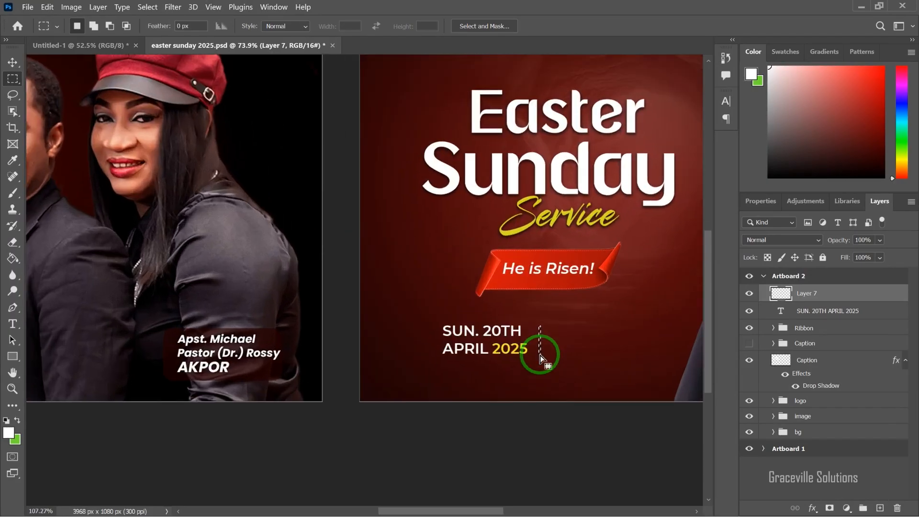
{"action": "scroll", "coordinate": [543, 360], "scroll_direction": "down", "scroll_amount": 1}
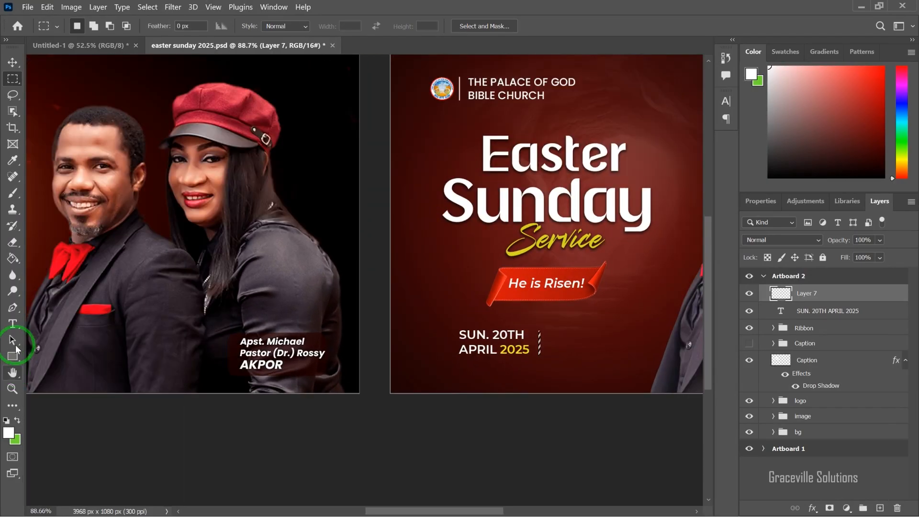
Fill the thin vertical selection beside the date with white using the Paint Bucket and deselect it
{"action": "left_click", "coordinate": [12, 259]}
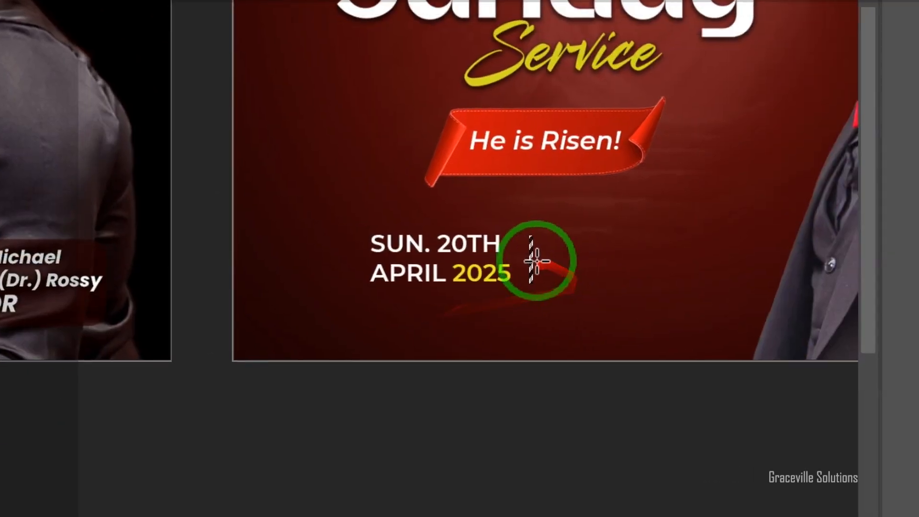
{"action": "scroll", "coordinate": [537, 262], "scroll_direction": "up", "scroll_amount": 2}
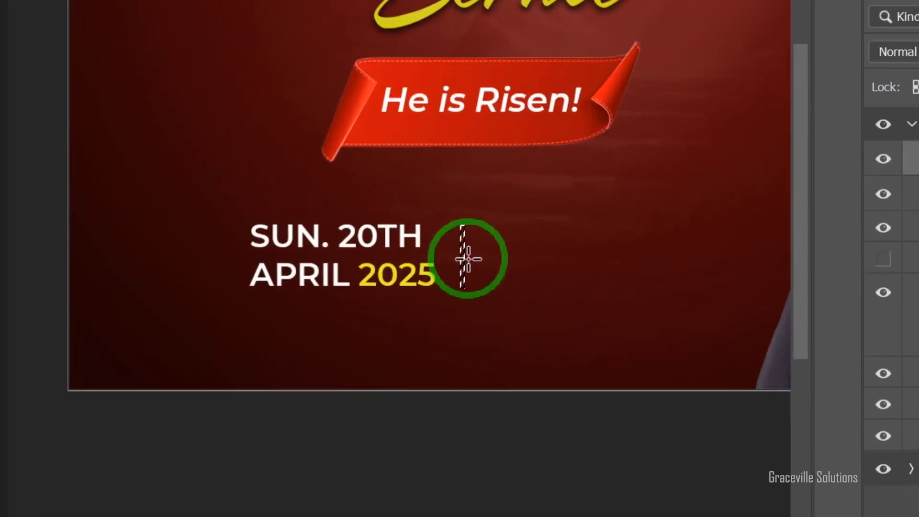
{"action": "left_click", "coordinate": [530, 263]}
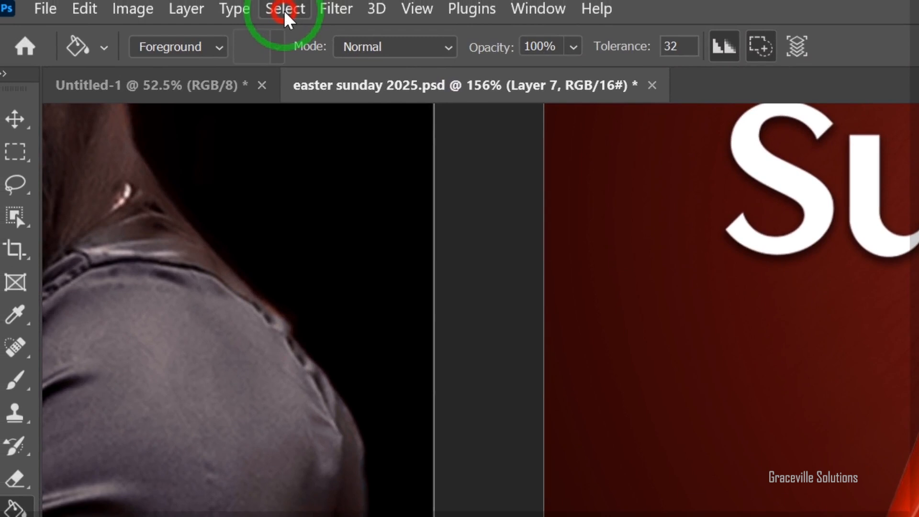
{"action": "left_click", "coordinate": [293, 14]}
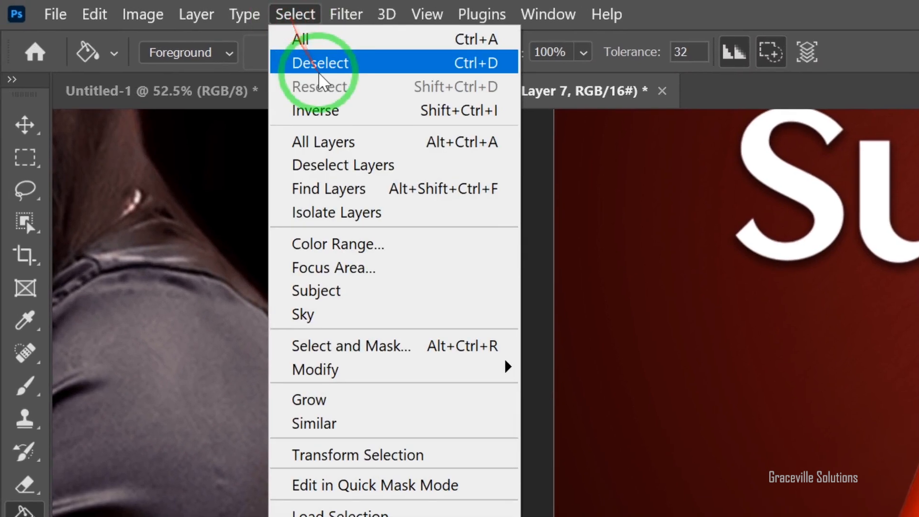
{"action": "left_click", "coordinate": [318, 71]}
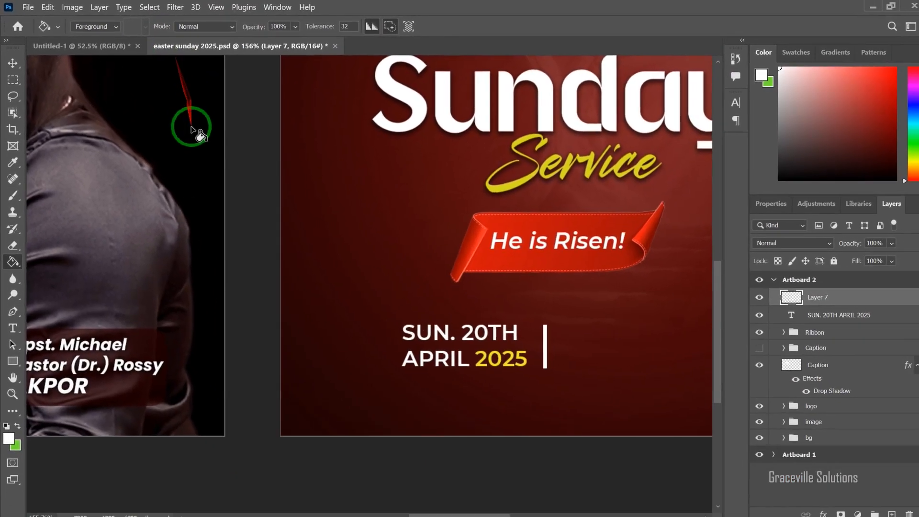
Move the white vertical divider slightly closer to the date text on Artboard 2 and deselect it
{"action": "scroll", "coordinate": [190, 138], "scroll_direction": "down", "scroll_amount": 3}
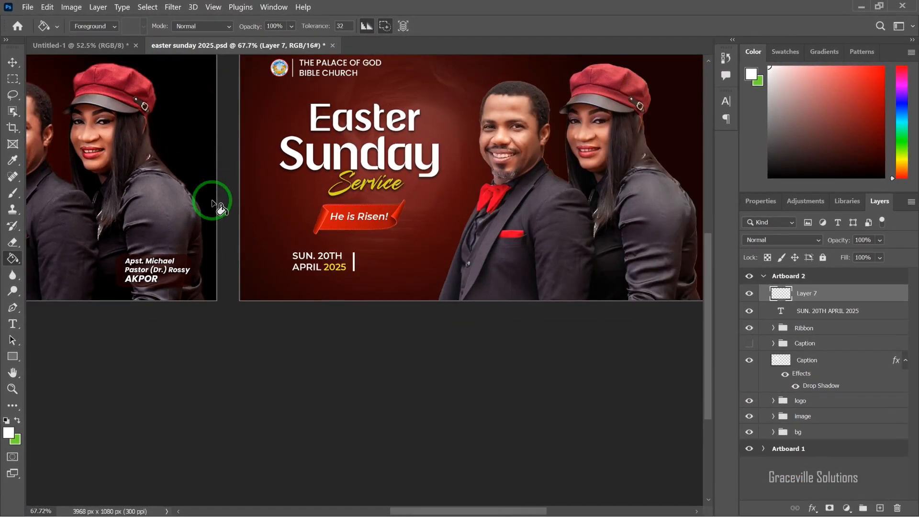
{"action": "left_click", "coordinate": [12, 62]}
{"action": "scroll", "coordinate": [236, 210], "scroll_direction": "up", "scroll_amount": 2}
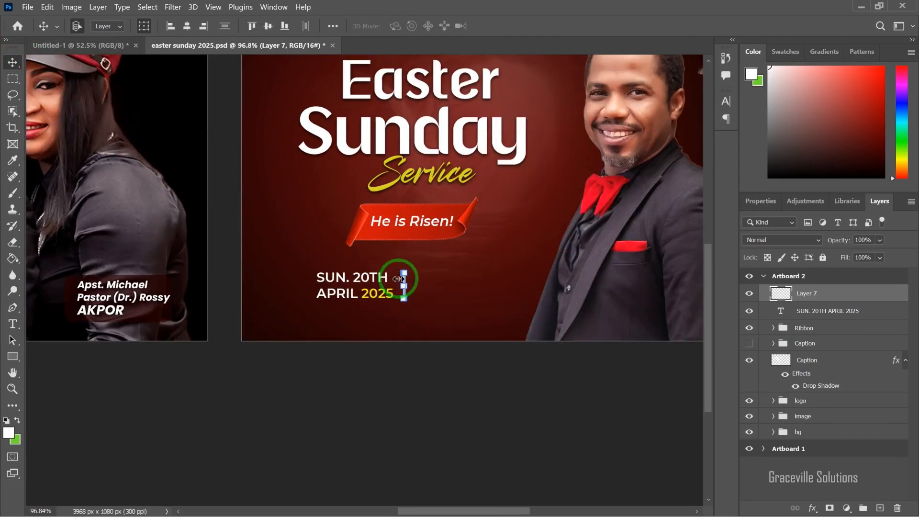
{"action": "scroll", "coordinate": [405, 287], "scroll_direction": "up", "scroll_amount": 1}
{"action": "scroll", "coordinate": [404, 288], "scroll_direction": "up", "scroll_amount": 1}
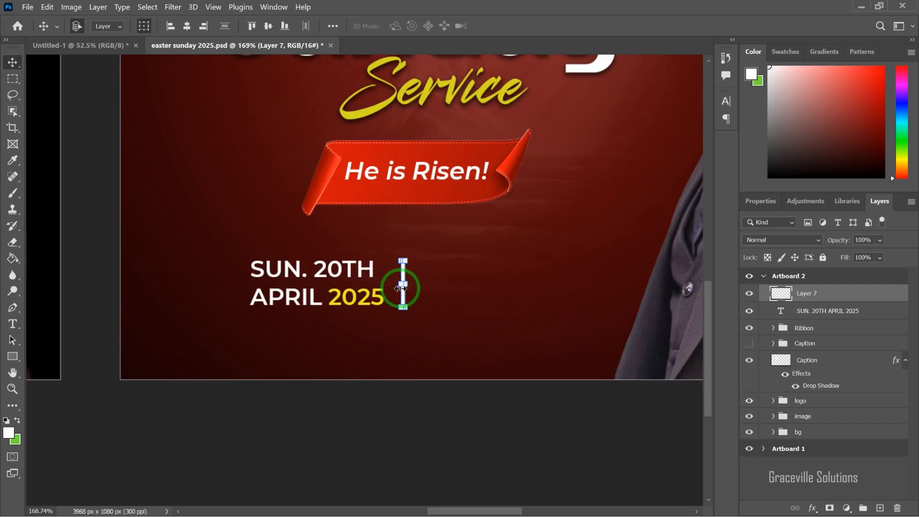
{"action": "left_click_drag", "start_coordinate": [404, 292], "coordinate": [402, 290]}
{"action": "scroll", "coordinate": [400, 288], "scroll_direction": "down", "scroll_amount": 2}
{"action": "left_click", "coordinate": [397, 384]}
{"action": "scroll", "coordinate": [378, 345], "scroll_direction": "down", "scroll_amount": 2}
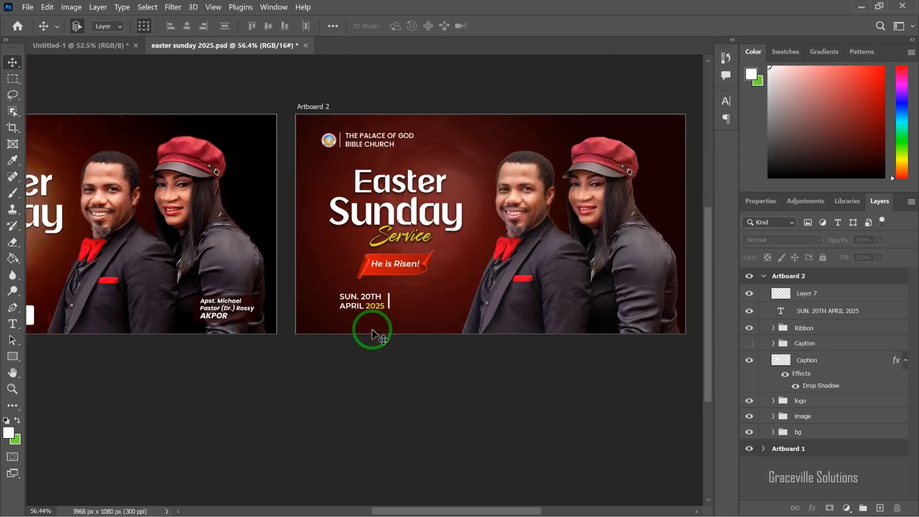
Duplicate the date text to the other side of the divider and replace the copy's text with 7AM
{"action": "scroll", "coordinate": [372, 331], "scroll_direction": "down", "scroll_amount": 1}
{"action": "left_click_drag", "start_coordinate": [242, 300], "coordinate": [351, 299]}
{"action": "scroll", "coordinate": [357, 298], "scroll_direction": "up", "scroll_amount": 2}
{"action": "scroll", "coordinate": [272, 303], "scroll_direction": "up", "scroll_amount": 2}
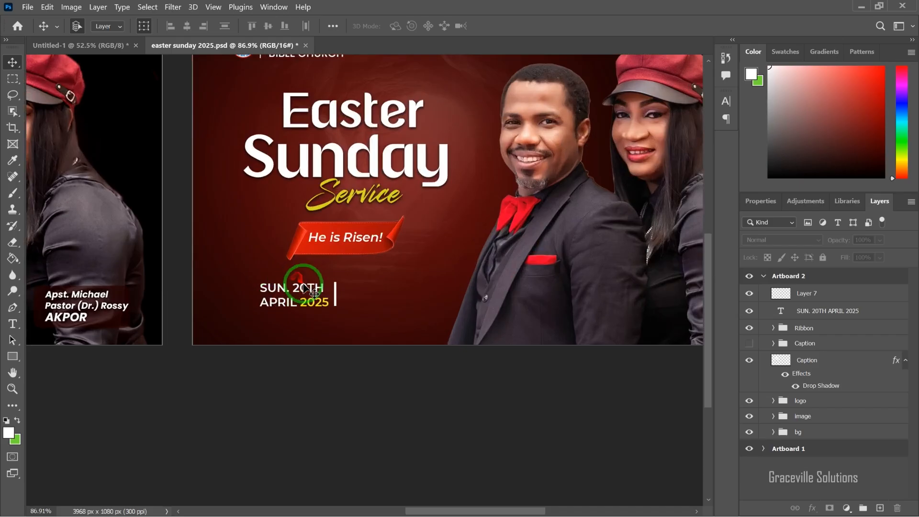
{"action": "left_click_drag", "start_coordinate": [305, 289], "coordinate": [390, 290]}
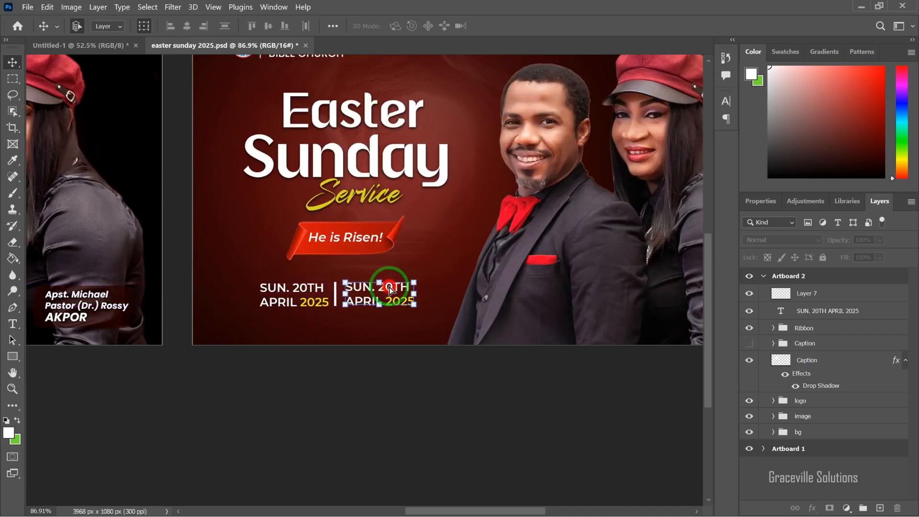
{"action": "double_click", "coordinate": [388, 289]}
{"action": "key", "text": "ctrl+a"}
{"action": "type", "text": "T"}
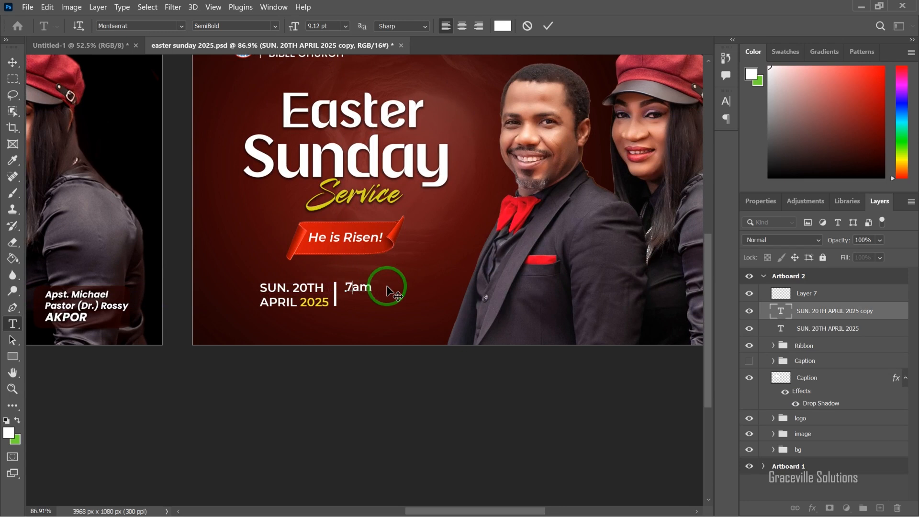
{"action": "left_click", "coordinate": [548, 26]}
{"action": "key", "text": "v"}
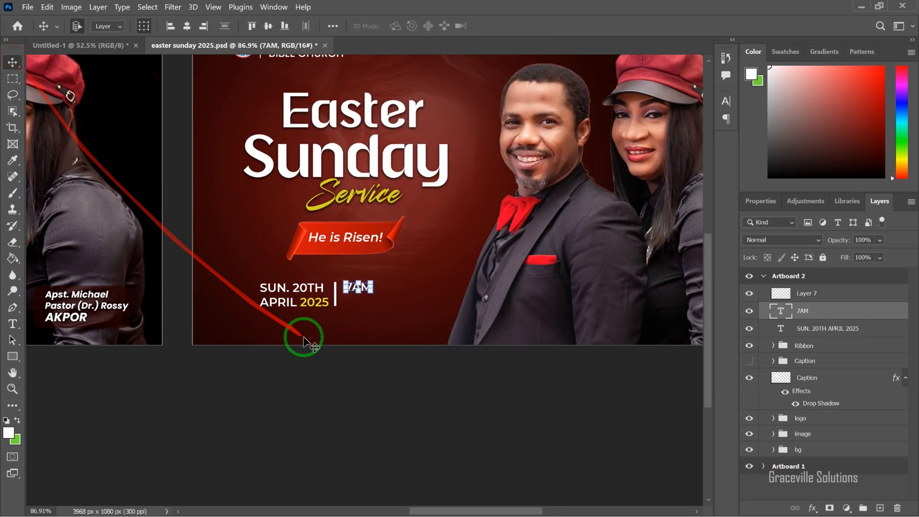
Add a small yellow PROMPT beneath 7AM and group the date, divider and time layers as Date/time
{"action": "scroll", "coordinate": [304, 333], "scroll_direction": "down", "scroll_amount": 3}
{"action": "left_click_drag", "start_coordinate": [362, 327], "coordinate": [444, 310]}
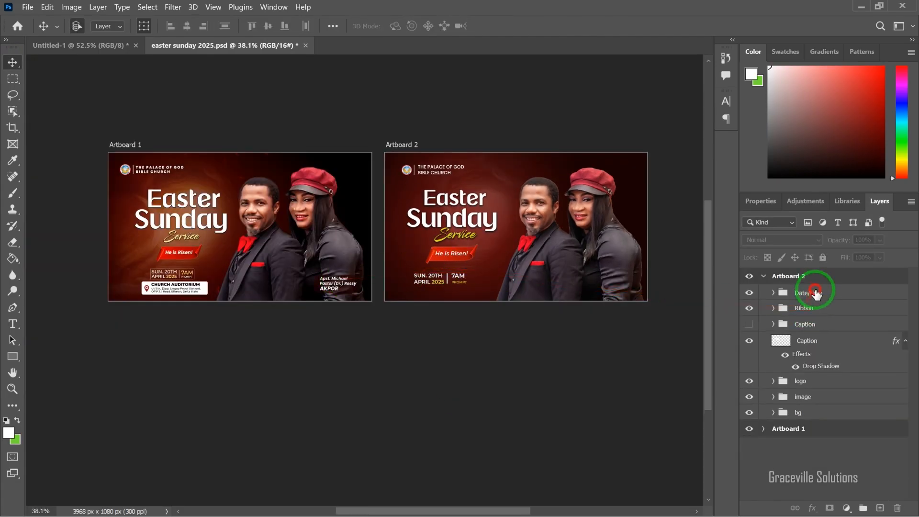
{"action": "left_click", "coordinate": [815, 293]}
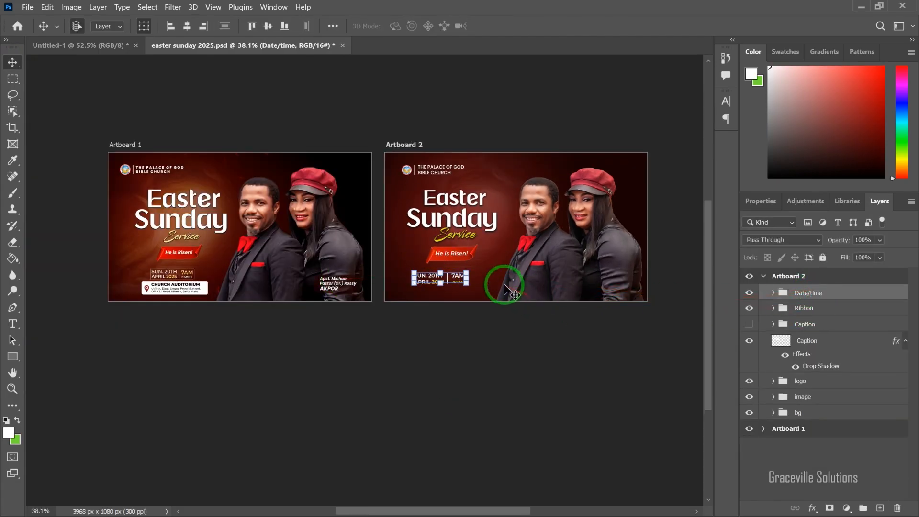
Draw a rectangle shape about 439 × 109 px around the date and time details on Artboard 2
{"action": "scroll", "coordinate": [505, 288], "scroll_direction": "up", "scroll_amount": 2}
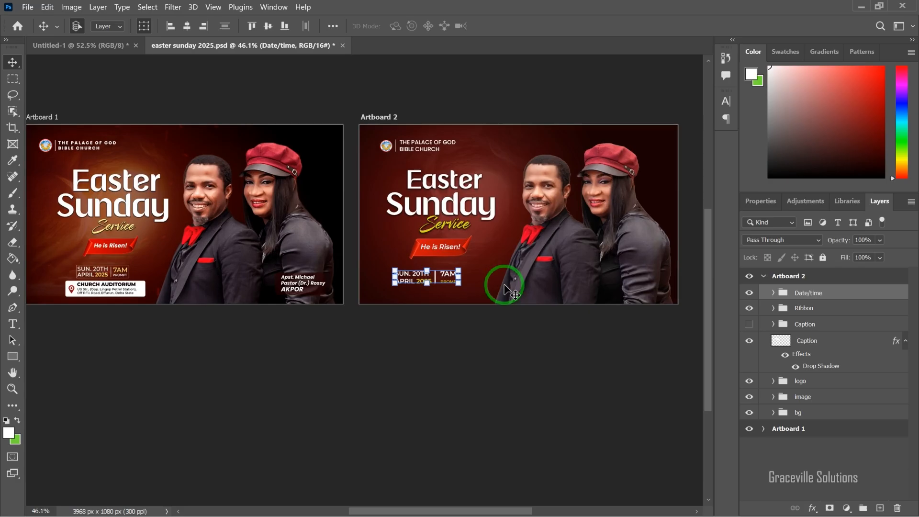
{"action": "right_click", "coordinate": [17, 360]}
{"action": "left_click", "coordinate": [48, 355]}
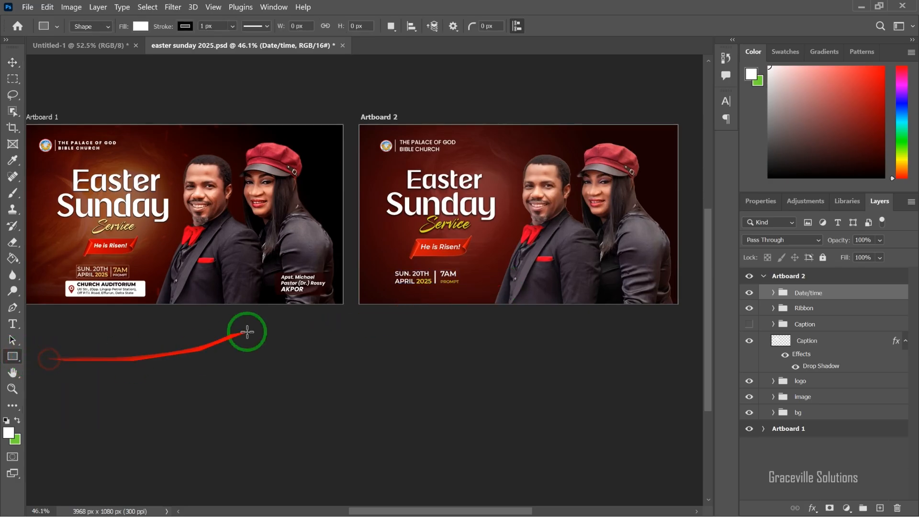
{"action": "scroll", "coordinate": [300, 294], "scroll_direction": "up", "scroll_amount": 4}
{"action": "left_click_drag", "start_coordinate": [471, 247], "coordinate": [607, 280]}
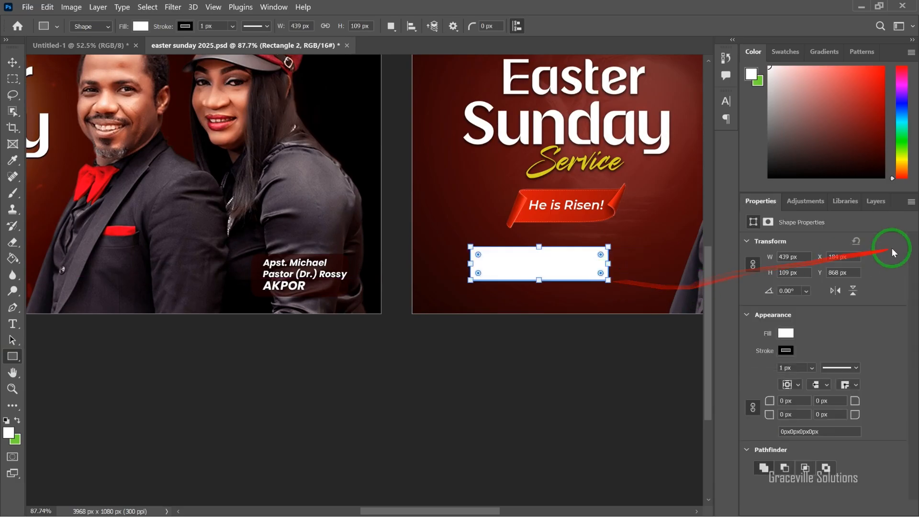
{"action": "left_click", "coordinate": [880, 201]}
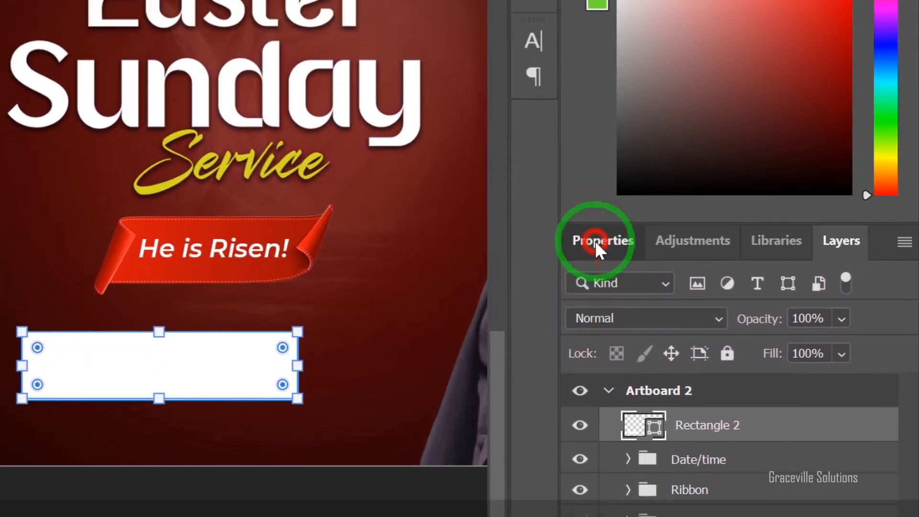
Set the fill of the rectangle around the date and time to no color
{"action": "left_click", "coordinate": [599, 160]}
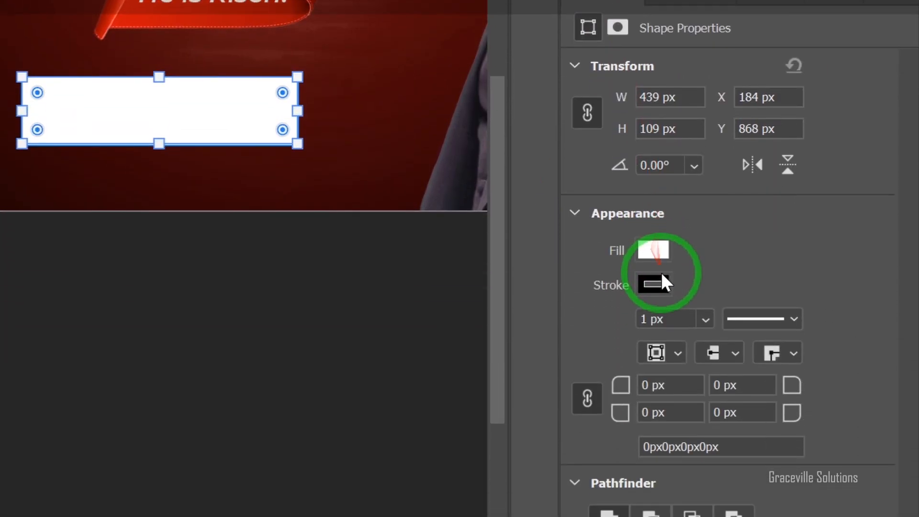
{"action": "left_click", "coordinate": [653, 510]}
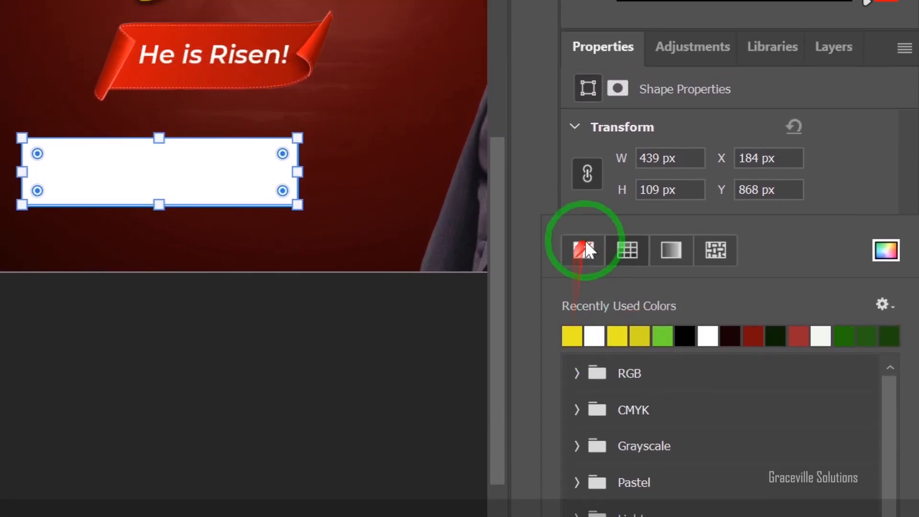
{"action": "left_click", "coordinate": [584, 202]}
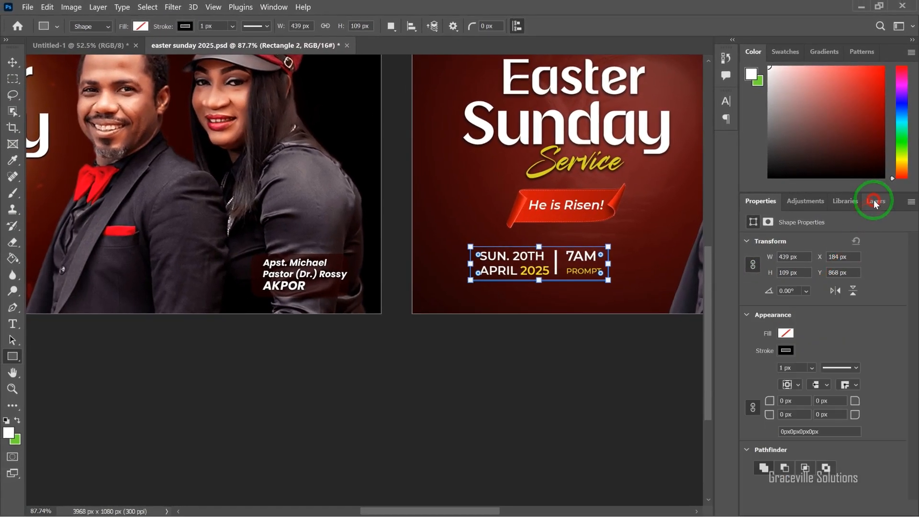
Set the rectangle's stroke color to white and place the rectangle in the Date/time group
{"action": "left_click", "coordinate": [875, 202]}
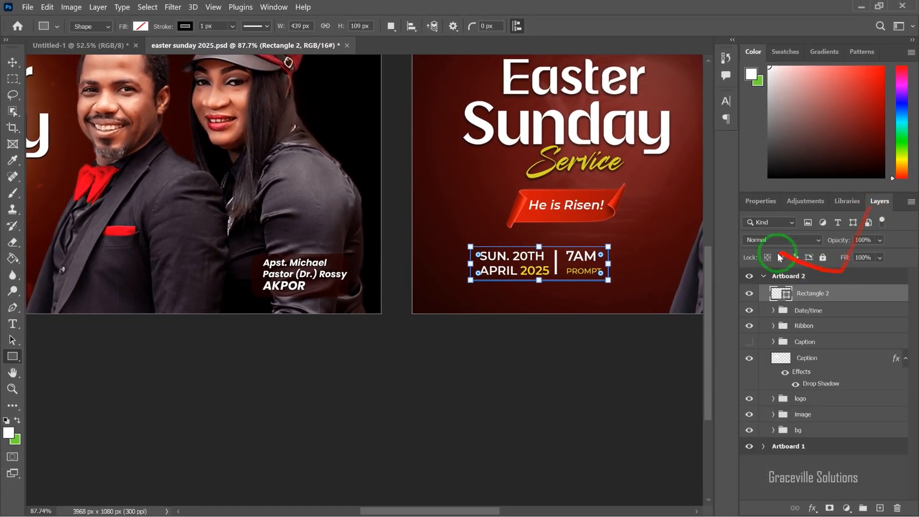
{"action": "left_click", "coordinate": [765, 204]}
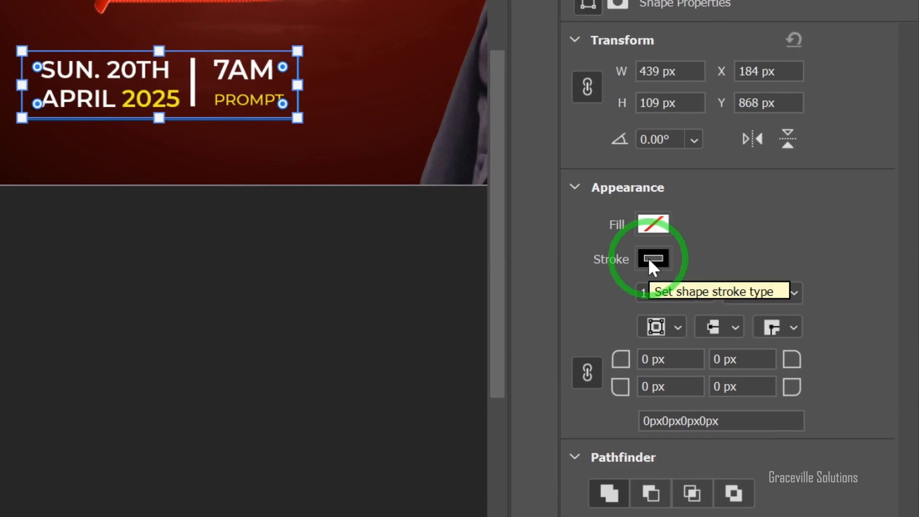
{"action": "left_click", "coordinate": [649, 261]}
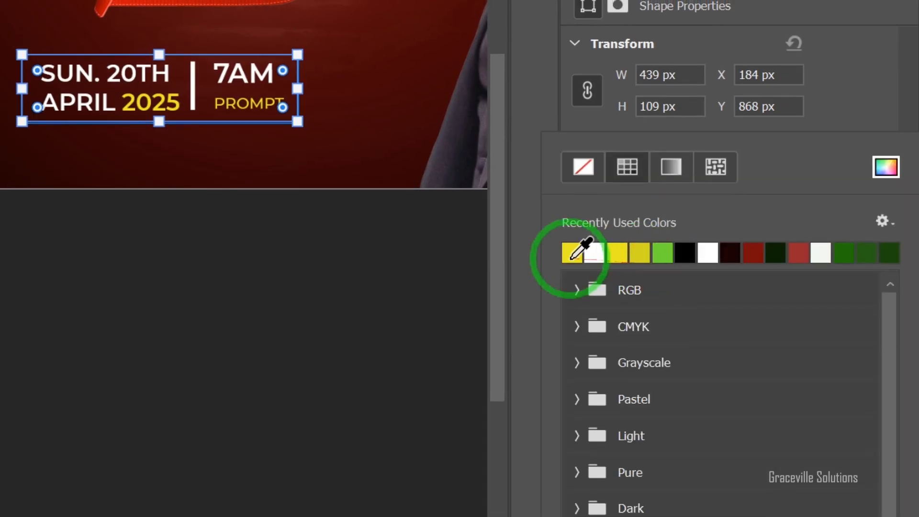
{"action": "left_click", "coordinate": [595, 258]}
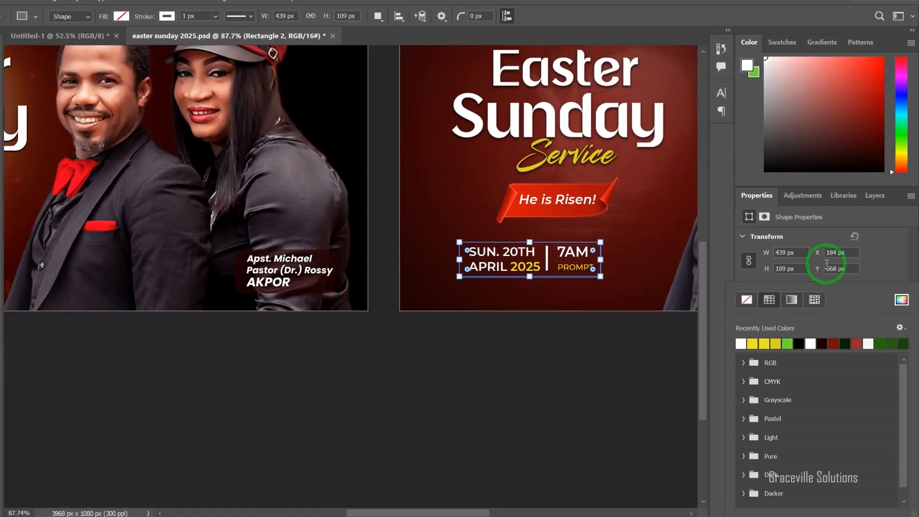
{"action": "left_click", "coordinate": [873, 196]}
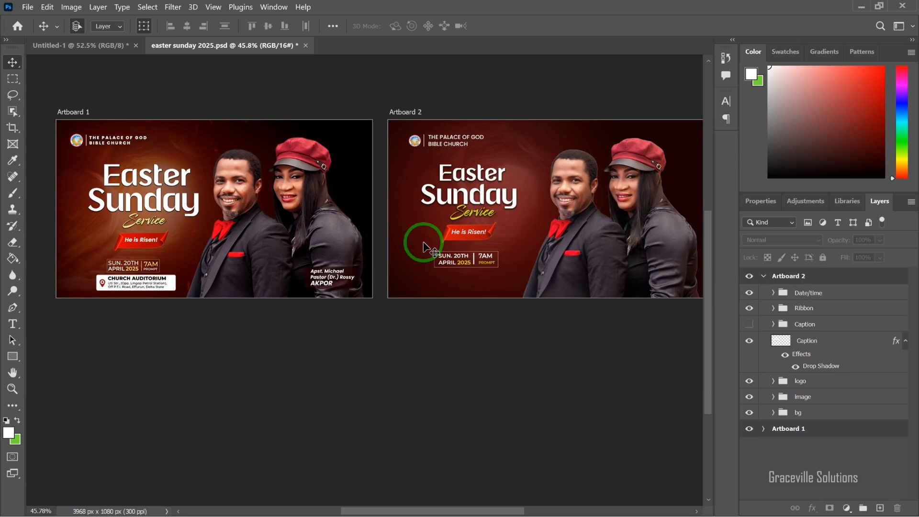
Duplicate the address group on Artboard 1 and convert the copy to a Smart Object
{"action": "scroll", "coordinate": [174, 294], "scroll_direction": "up", "scroll_amount": 3}
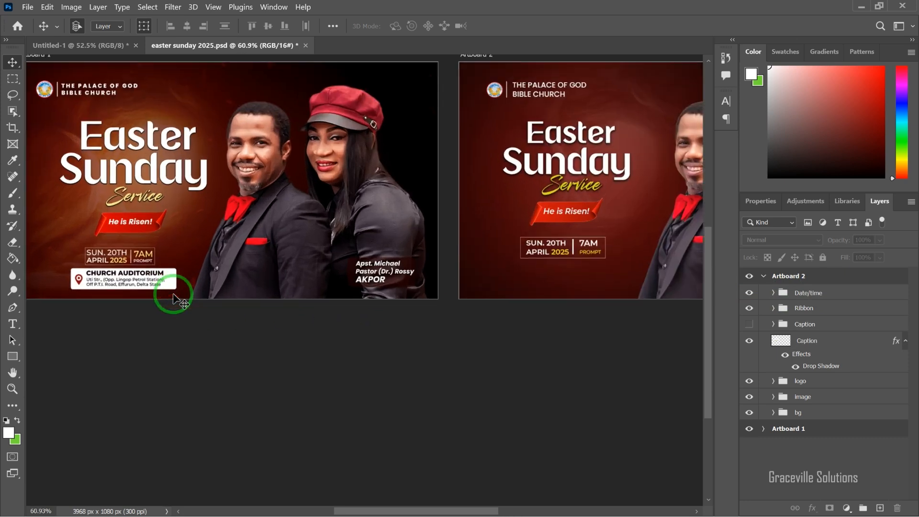
{"action": "left_click", "coordinate": [150, 284]}
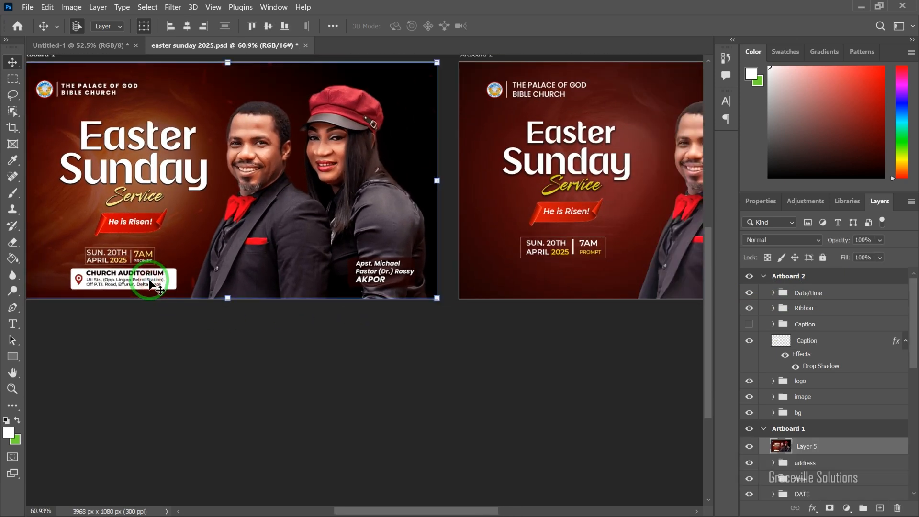
{"action": "scroll", "coordinate": [815, 456], "scroll_direction": "down", "scroll_amount": 2}
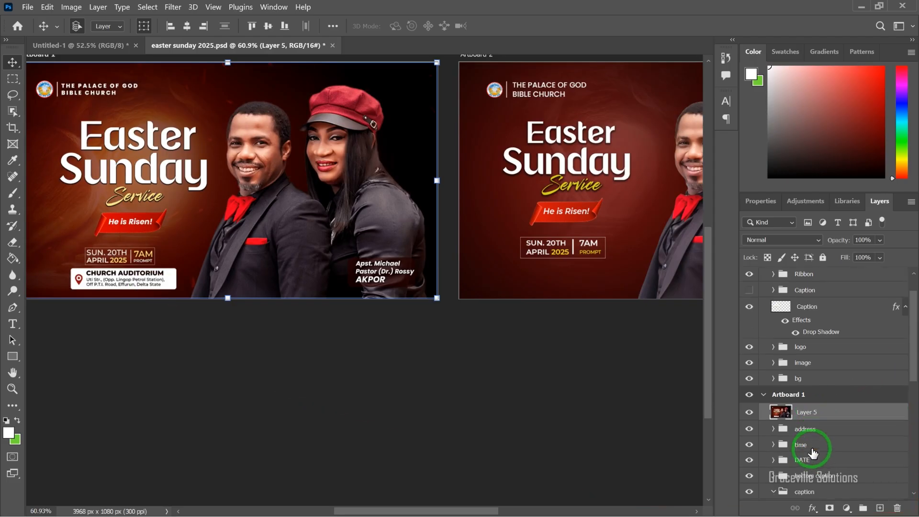
{"action": "scroll", "coordinate": [810, 429], "scroll_direction": "down", "scroll_amount": 3}
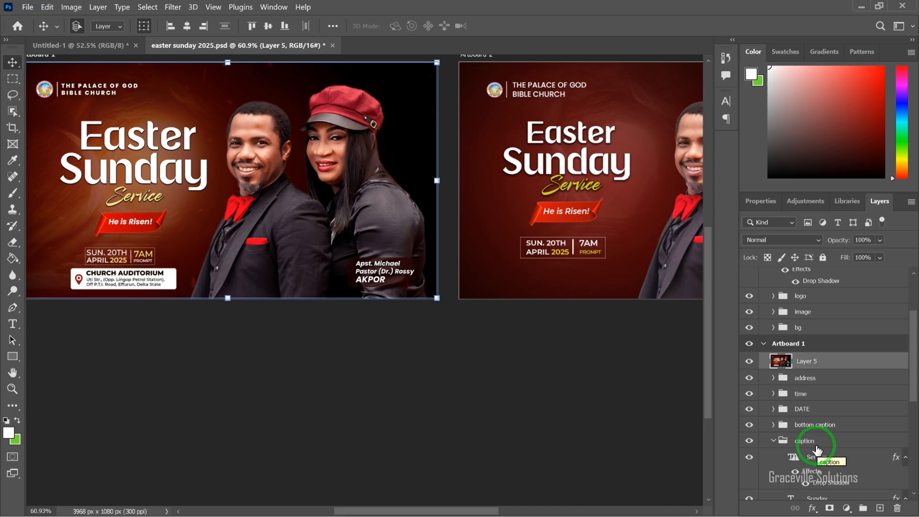
{"action": "left_click", "coordinate": [774, 441]}
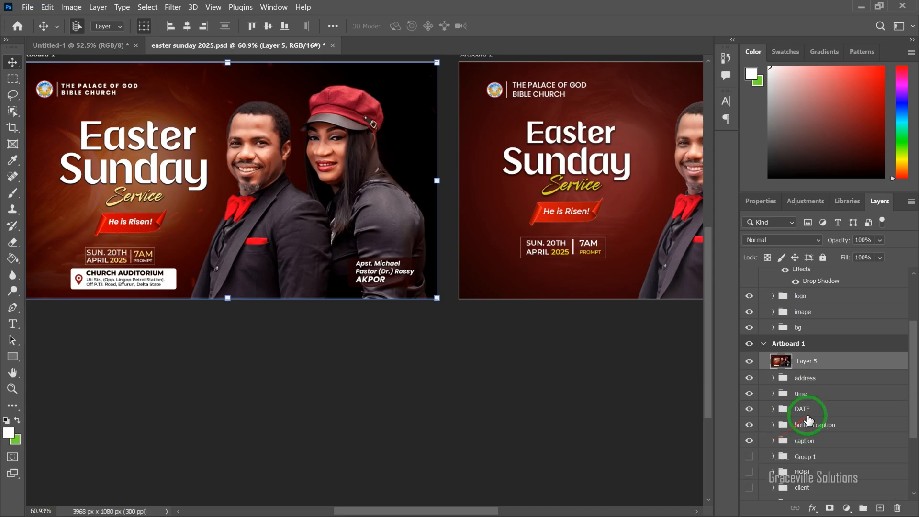
{"action": "left_click", "coordinate": [827, 378]}
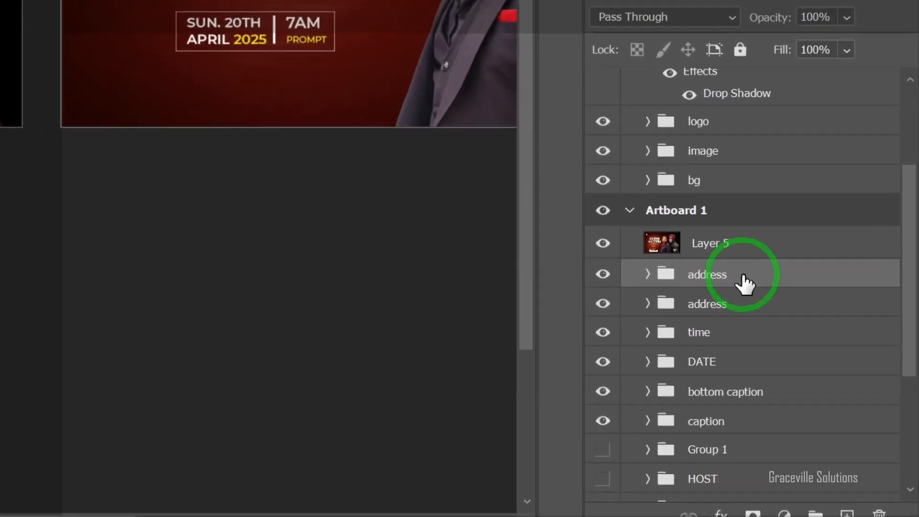
{"action": "right_click", "coordinate": [825, 382]}
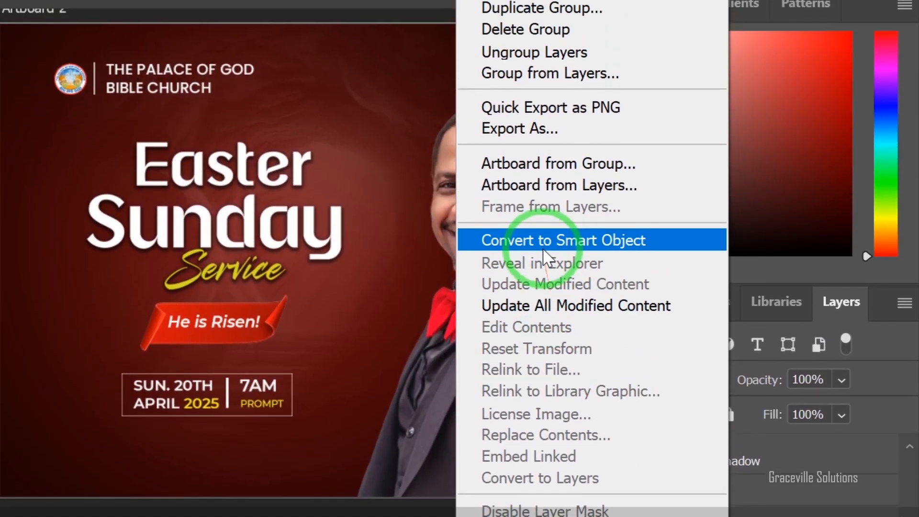
{"action": "left_click", "coordinate": [540, 191]}
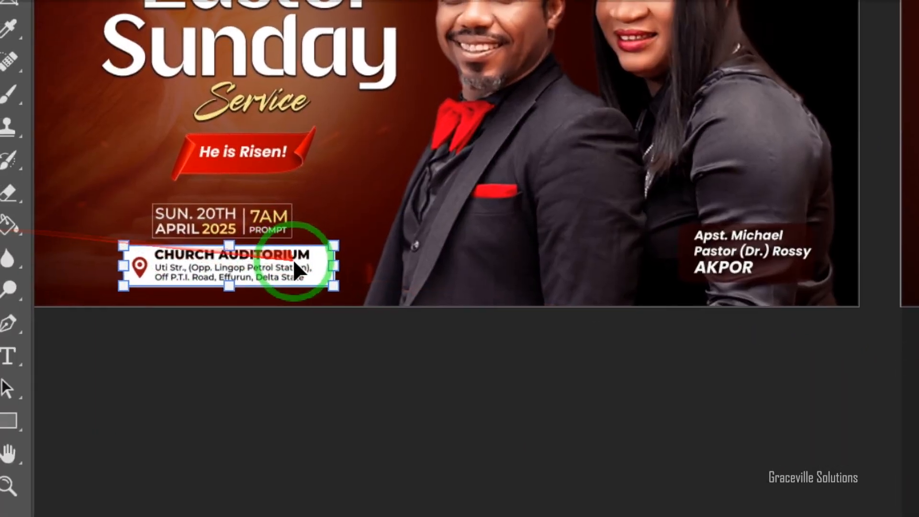
Move the address Smart Object from Artboard 1 to the top of Artboard 2's layers, placing it beneath the framed date and time
{"action": "left_click_drag", "start_coordinate": [380, 219], "coordinate": [381, 214]}
{"action": "key", "text": "ctrl+z"}
{"action": "left_click_drag", "start_coordinate": [373, 266], "coordinate": [918, 516]}
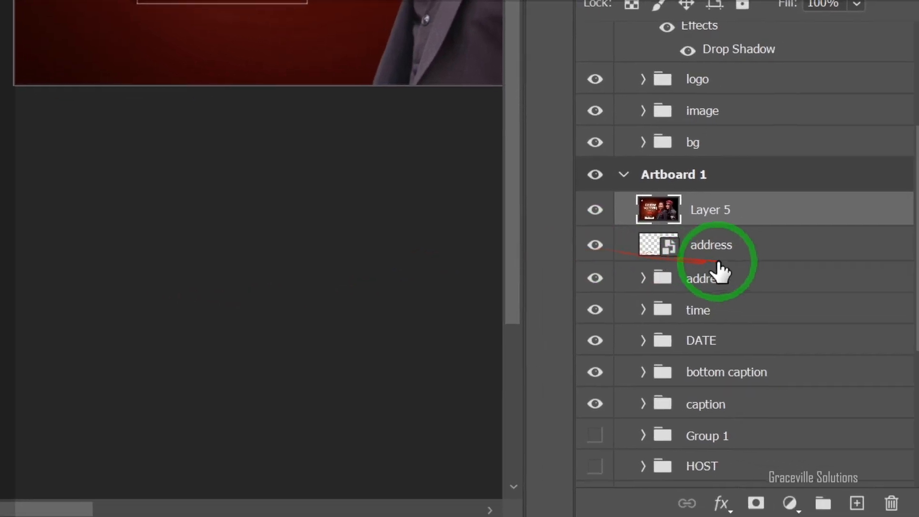
{"action": "left_click_drag", "start_coordinate": [708, 268], "coordinate": [723, 330]}
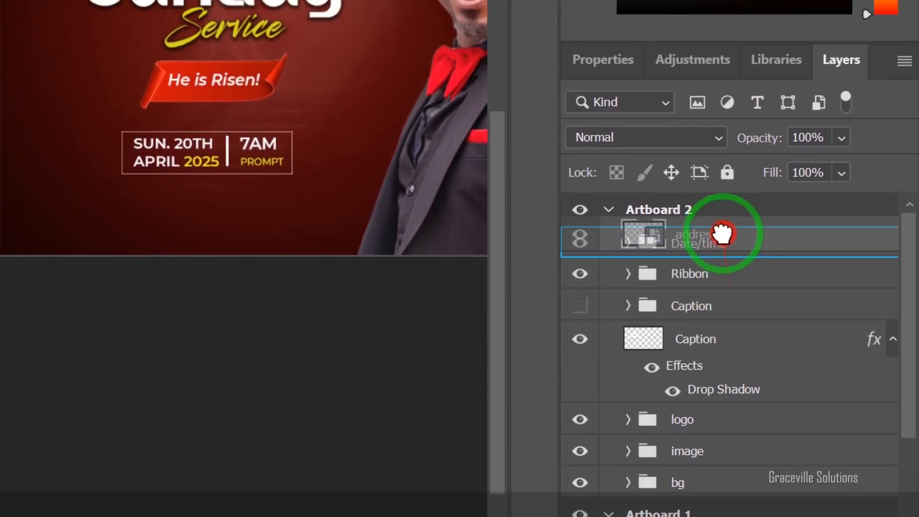
{"action": "left_click_drag", "start_coordinate": [722, 234], "coordinate": [723, 223]}
{"action": "left_click_drag", "start_coordinate": [723, 258], "coordinate": [722, 264]}
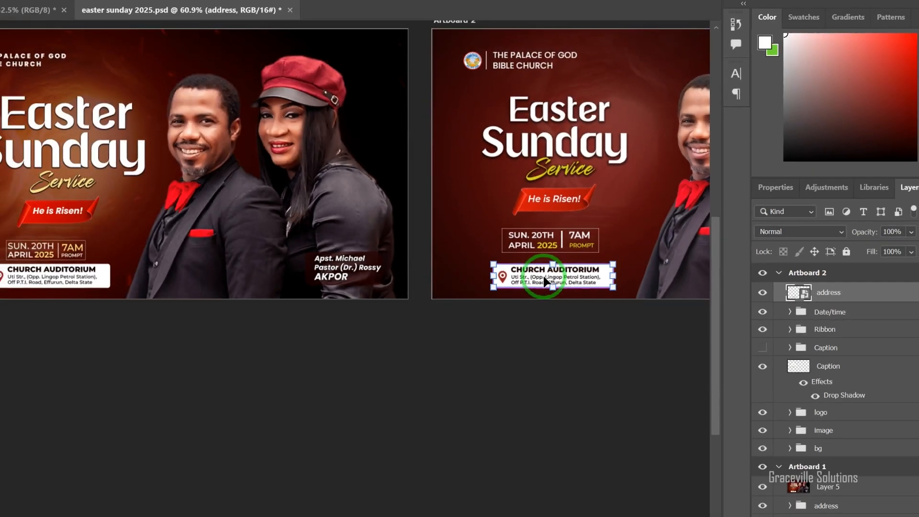
{"action": "left_click", "coordinate": [405, 416]}
{"action": "scroll", "coordinate": [474, 307], "scroll_direction": "down", "scroll_amount": 5}
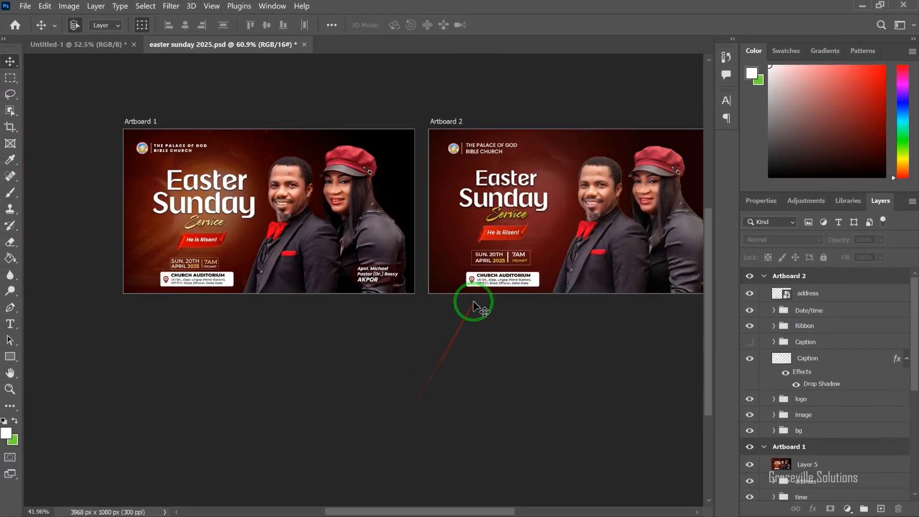
Bring the HOST group from Artboard 1 into Artboard 2, between the logo and image groups, with its visibility turned on
{"action": "scroll", "coordinate": [488, 287], "scroll_direction": "up", "scroll_amount": 5}
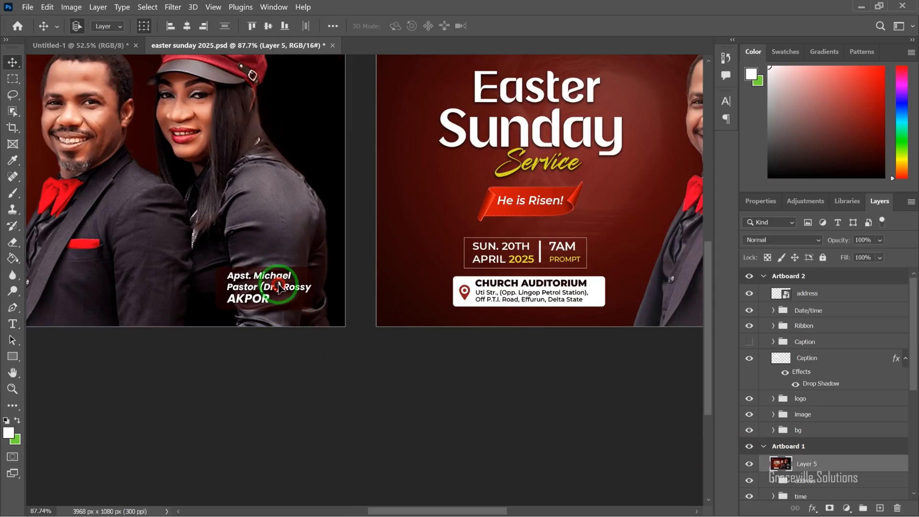
{"action": "left_click", "coordinate": [303, 367]}
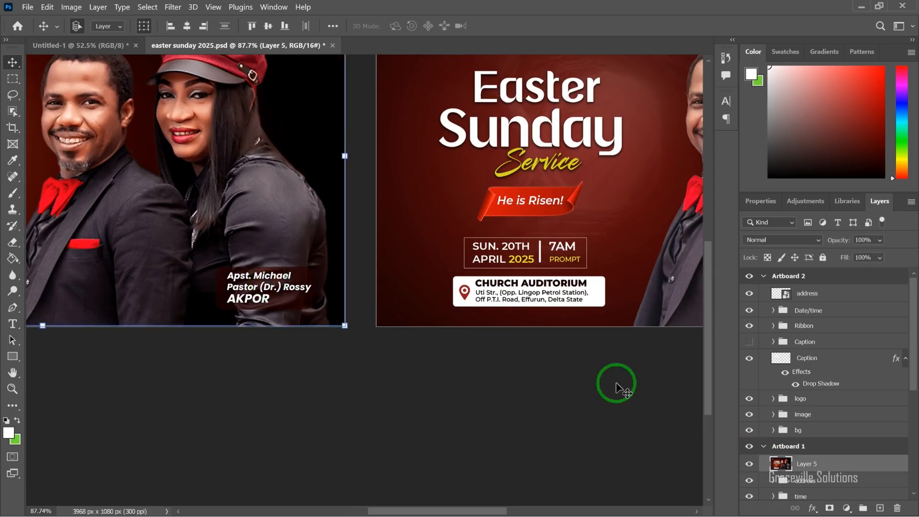
{"action": "scroll", "coordinate": [849, 450], "scroll_direction": "down", "scroll_amount": 4}
{"action": "left_click", "coordinate": [812, 440]}
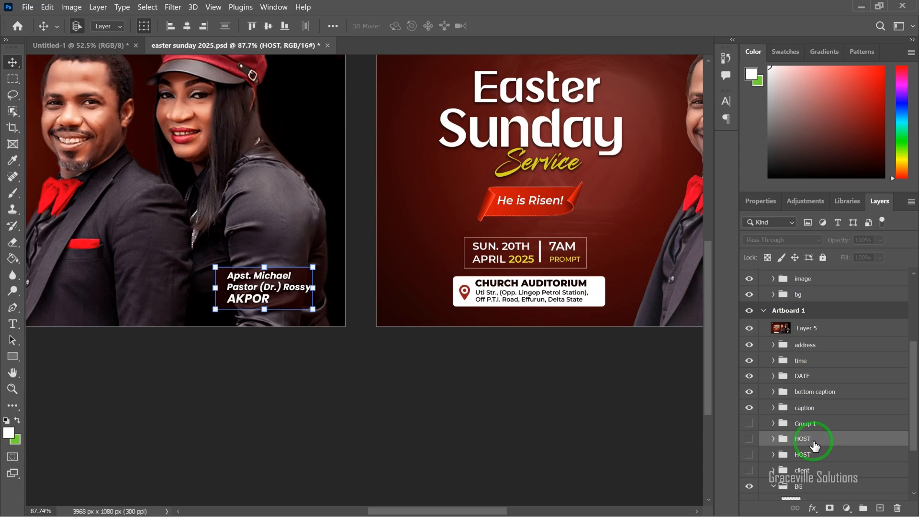
{"action": "left_click_drag", "start_coordinate": [813, 443], "coordinate": [815, 406]}
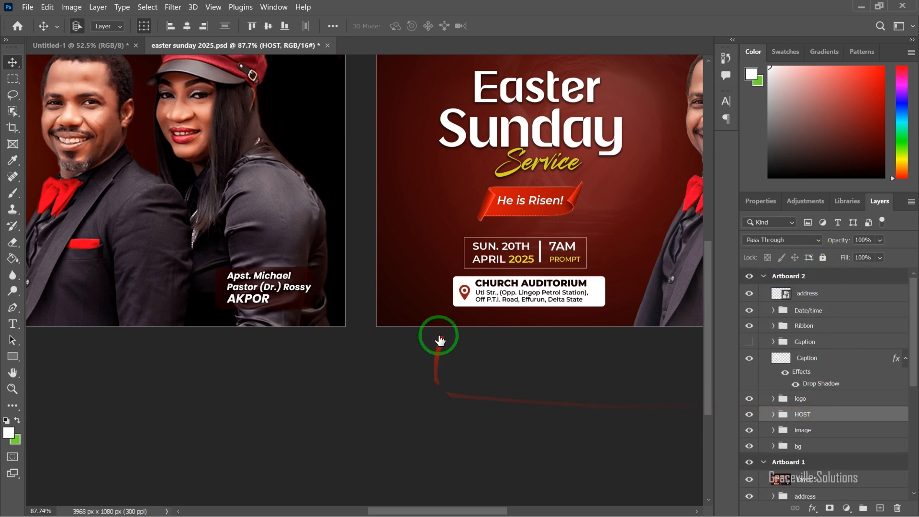
{"action": "key", "text": "ctrl+0"}
{"action": "left_click_drag", "start_coordinate": [518, 303], "coordinate": [499, 309]}
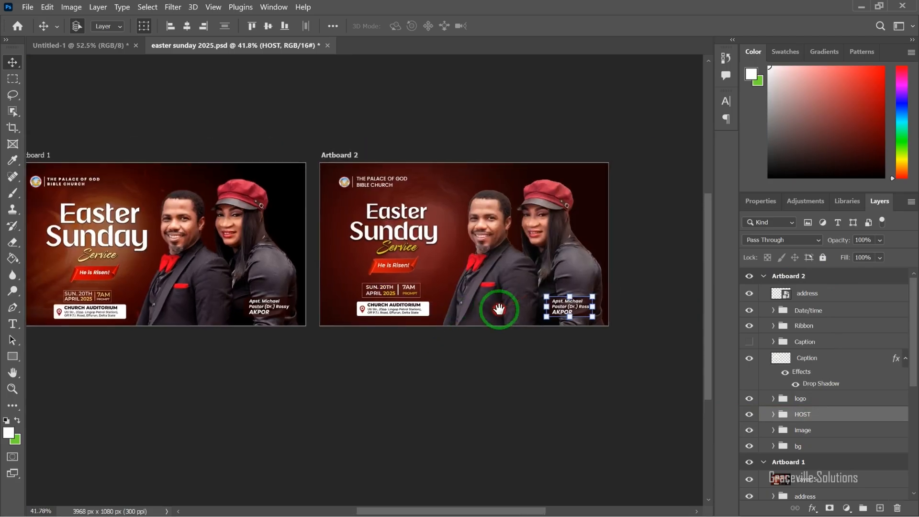